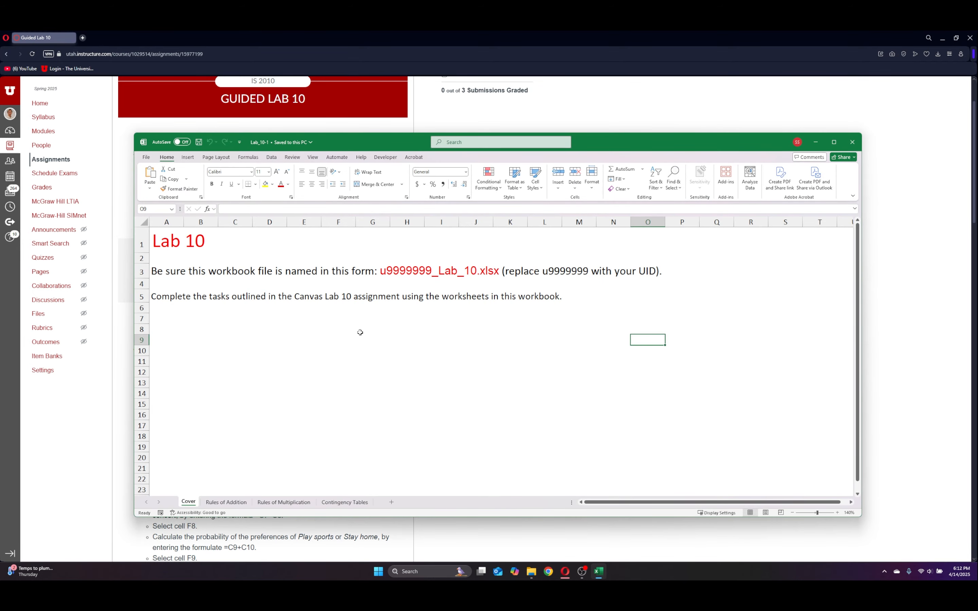
Save the workbook under a new name in Downloads, prefixing Lab_10-1 with the student's UID and an underscore.
left_click(146, 157)
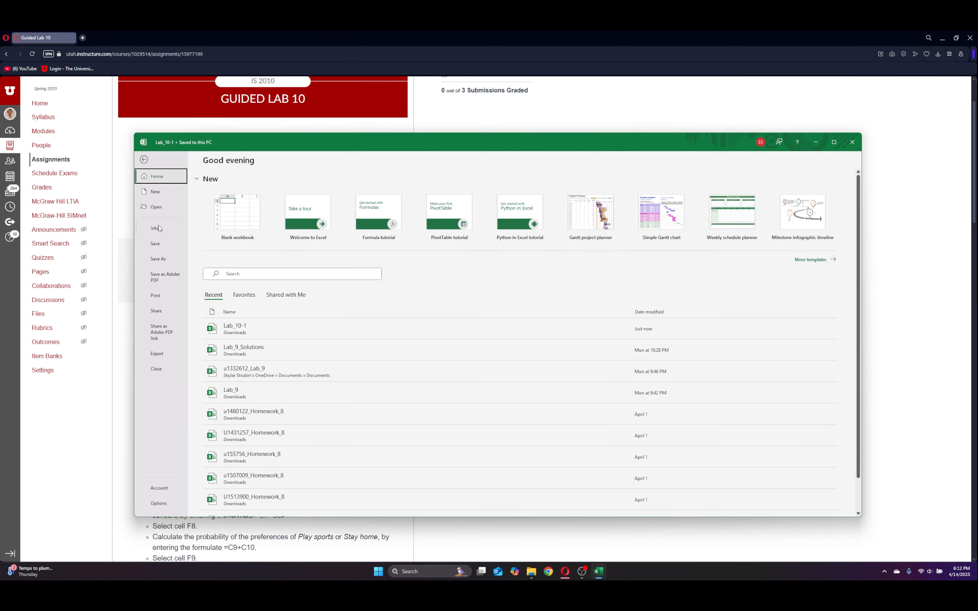
left_click(158, 258)
left_click(229, 297)
left_click(251, 316)
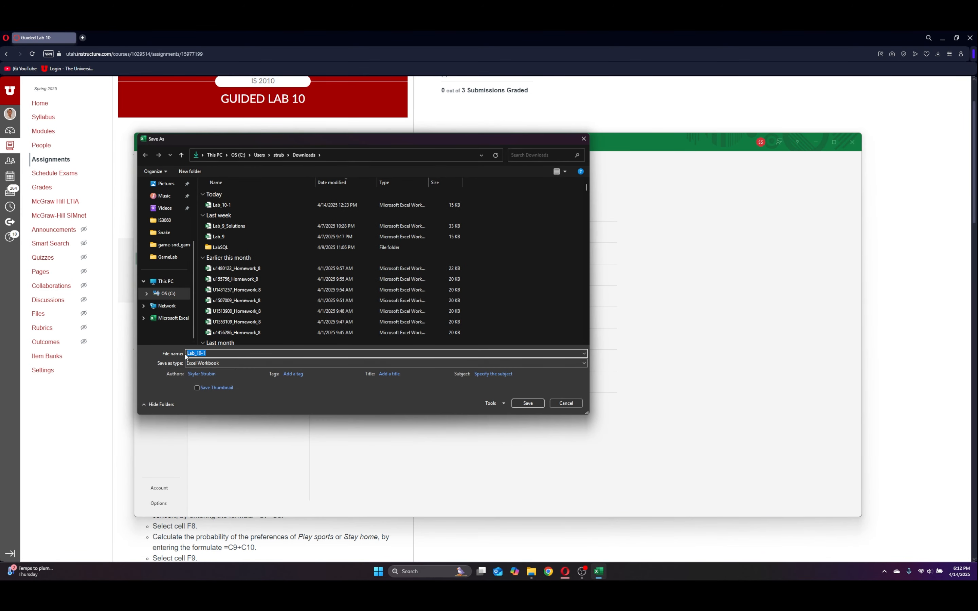
left_click(187, 353)
type("ui")
key("BackSpace")
key("BackSpace")
key("BackSpace")
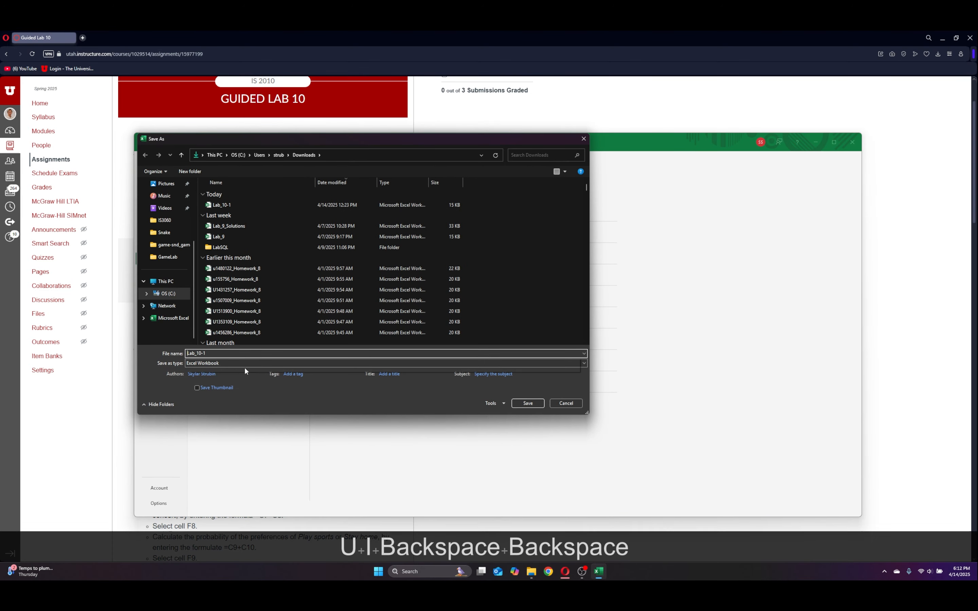
type("u1332612_")
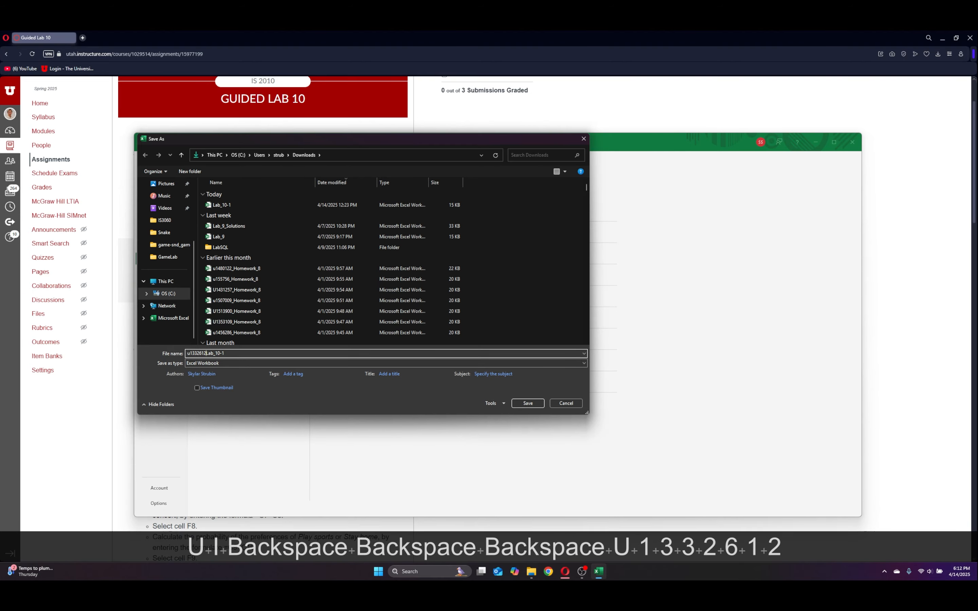
left_click(523, 403)
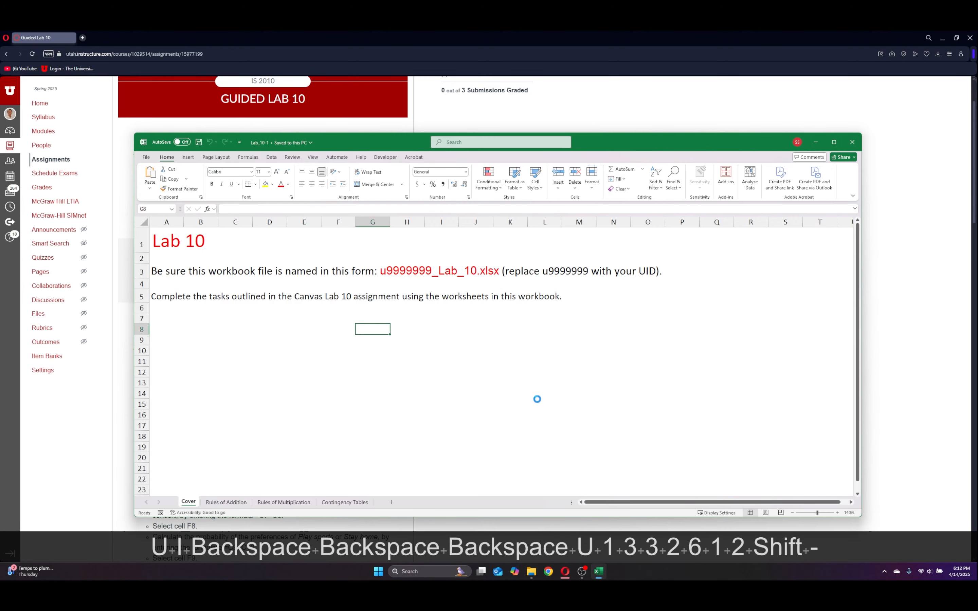
Arrange the workbook and the Canvas lab page side by side and bring up the Rules of Addition instructions.
left_click_drag(586, 147, 328, 53)
left_click(640, 98)
left_click(599, 571)
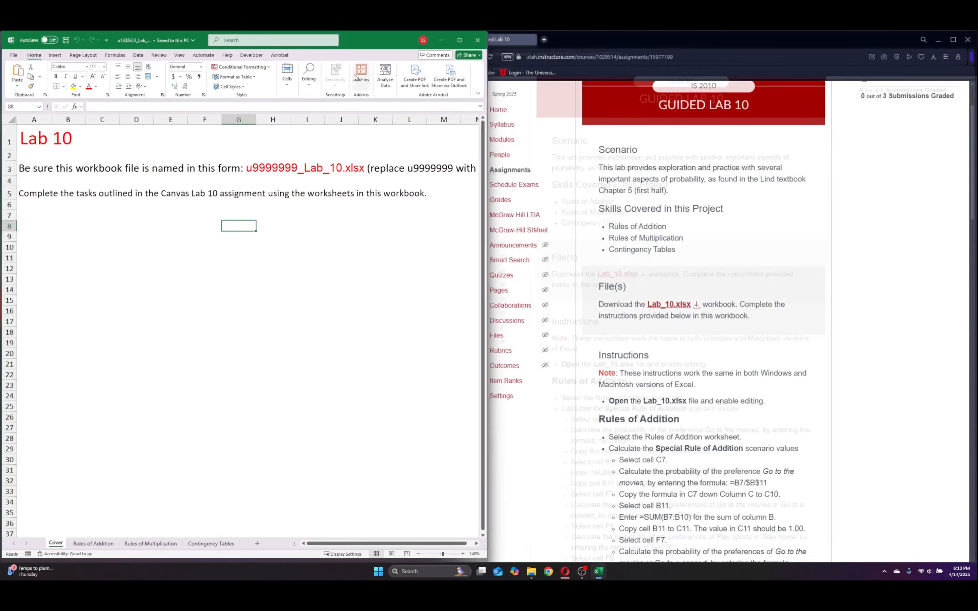
scroll(719, 350, "down", 1)
scroll(719, 350, "down", 5)
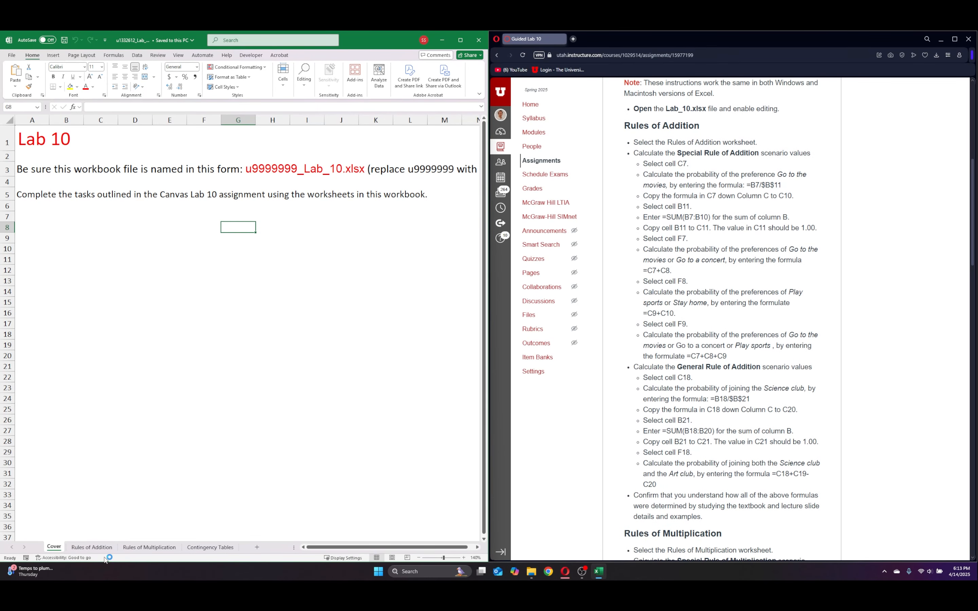
On the Rules of Addition worksheet, total the Special Rule counts in B11 with =SUM(B7:B10).
left_click(91, 547)
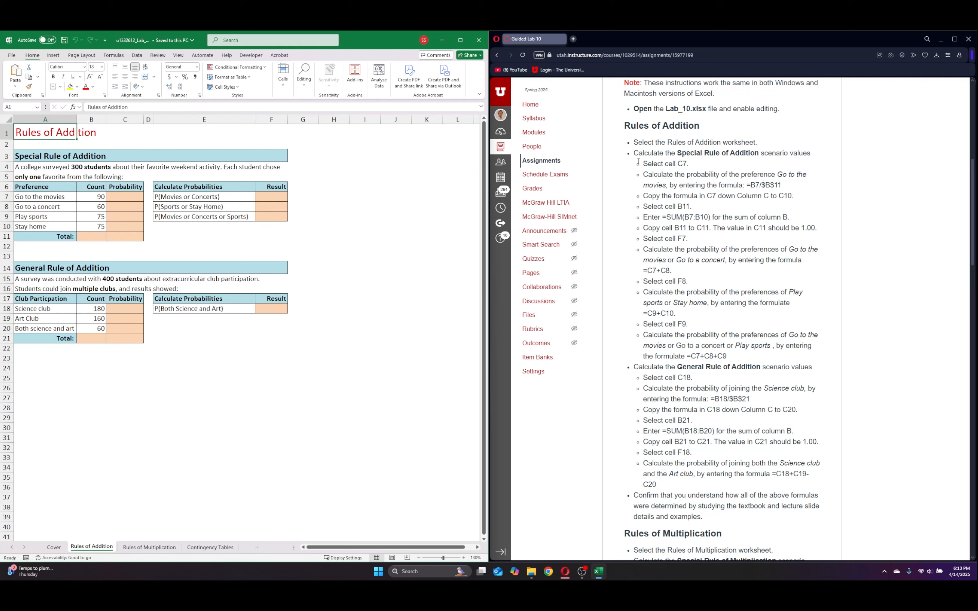
left_click(110, 194)
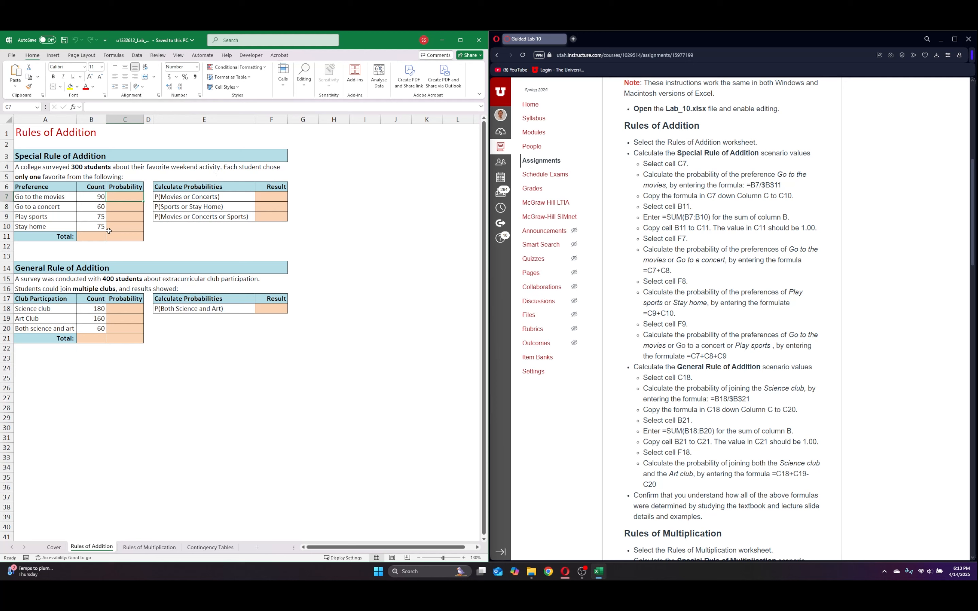
left_click(91, 236)
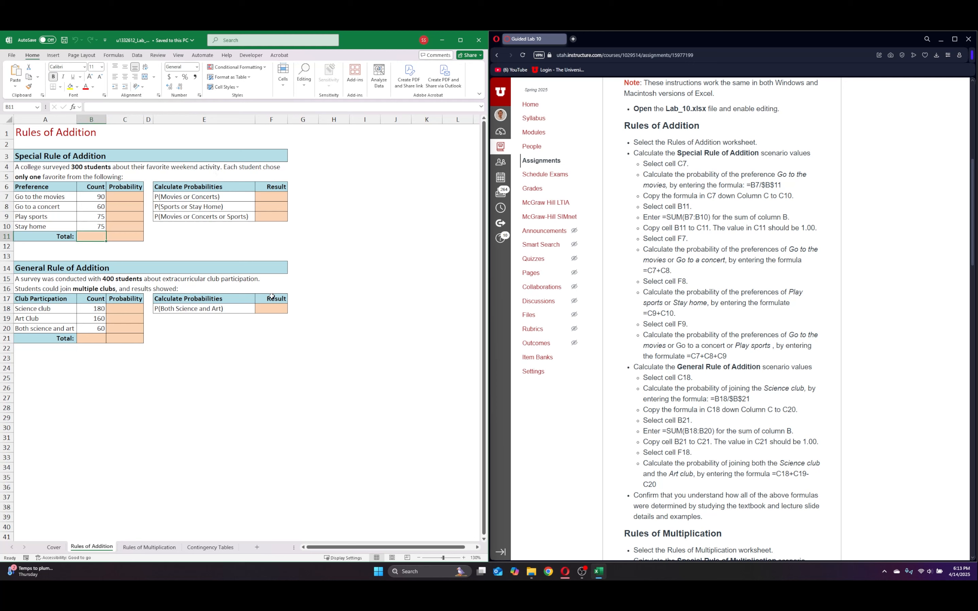
left_click(304, 76)
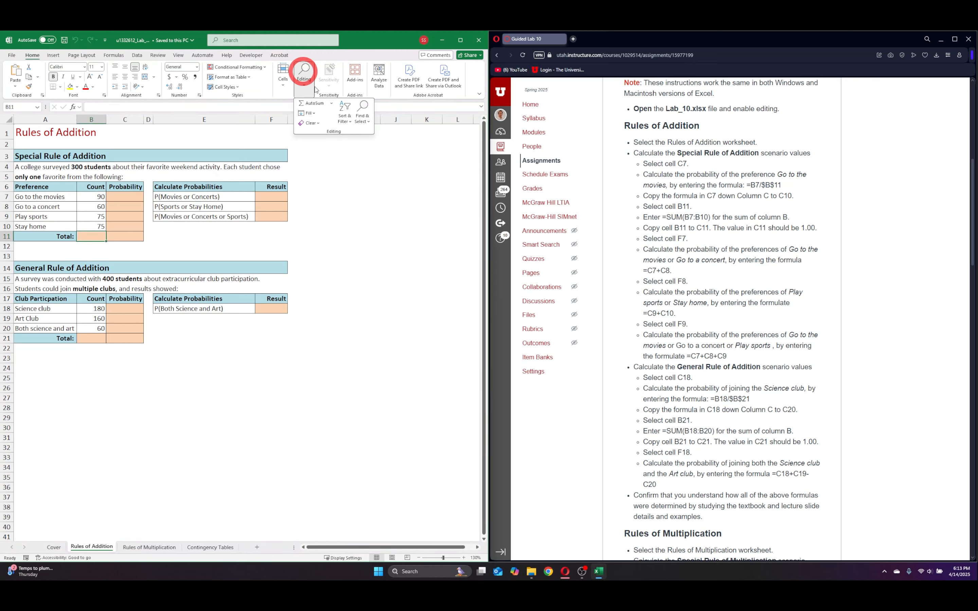
left_click(310, 106)
key("Return")
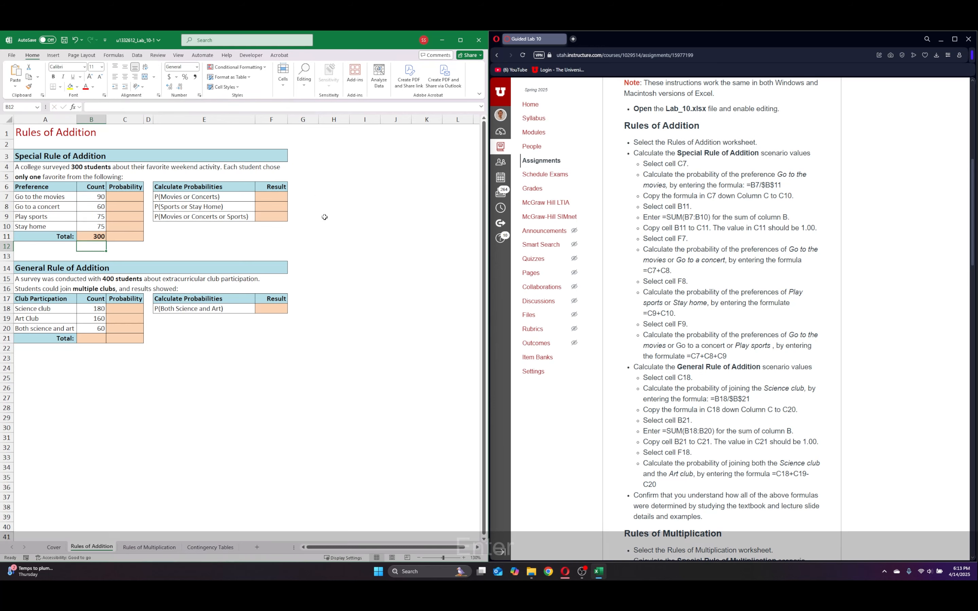
Copy the total formula from B11 across to C11 in the Probability column.
left_click(97, 237)
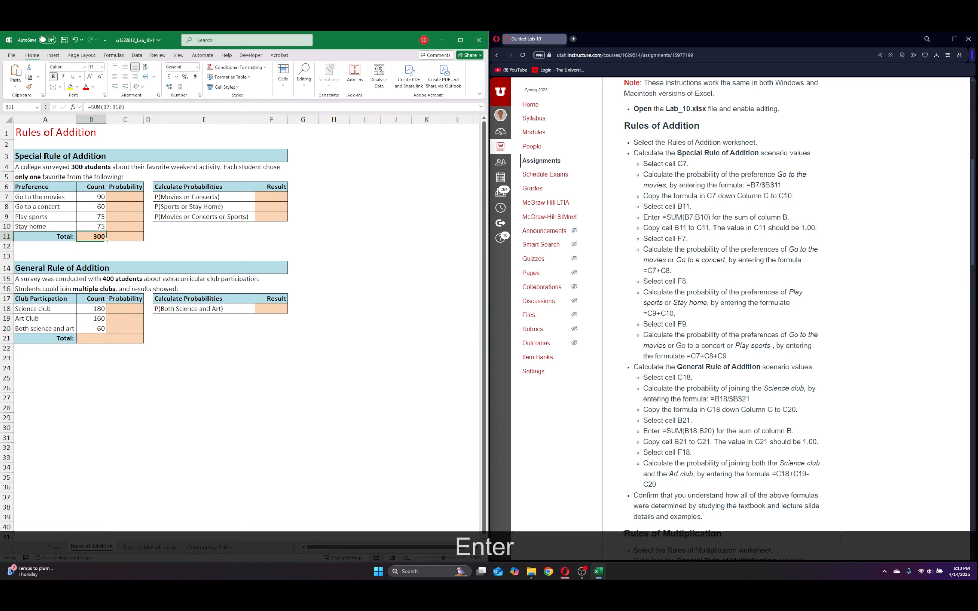
left_click_drag(106, 241, 136, 242)
left_click(198, 233)
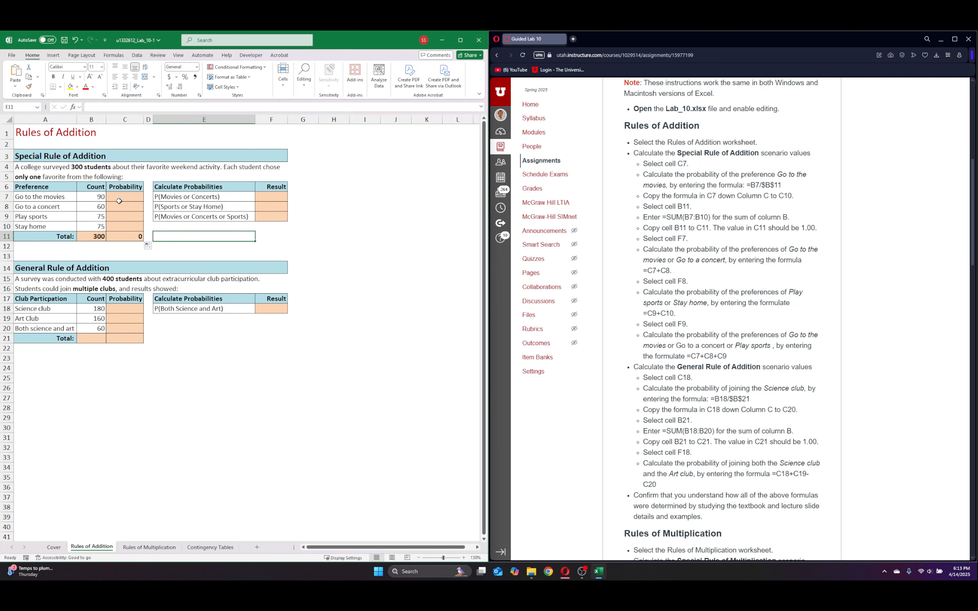
Calculate the Go to the movies probability in C7 with =B7/$B$11, keeping the total reference absolute.
left_click(118, 201)
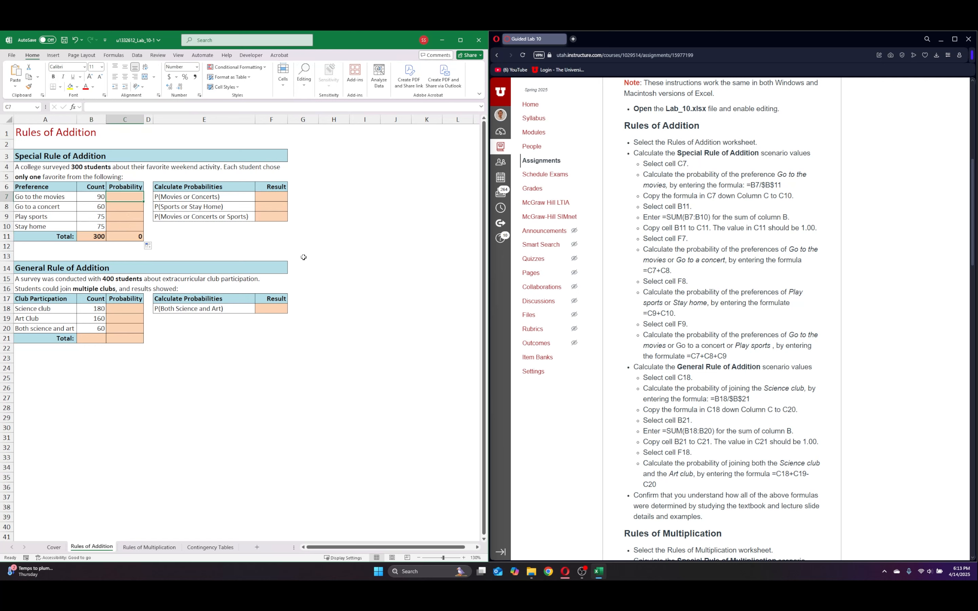
type("=")
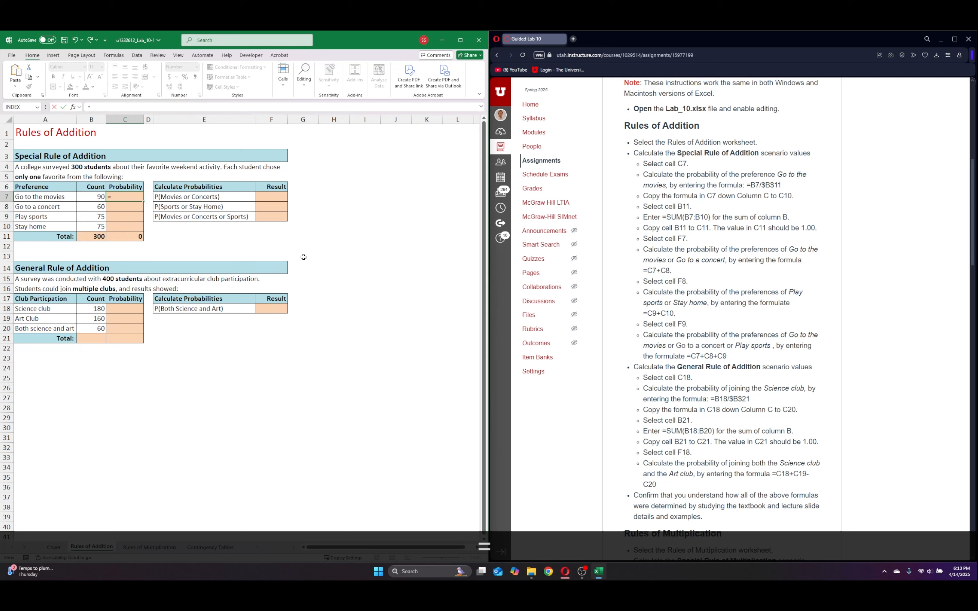
left_click(87, 199)
type("/")
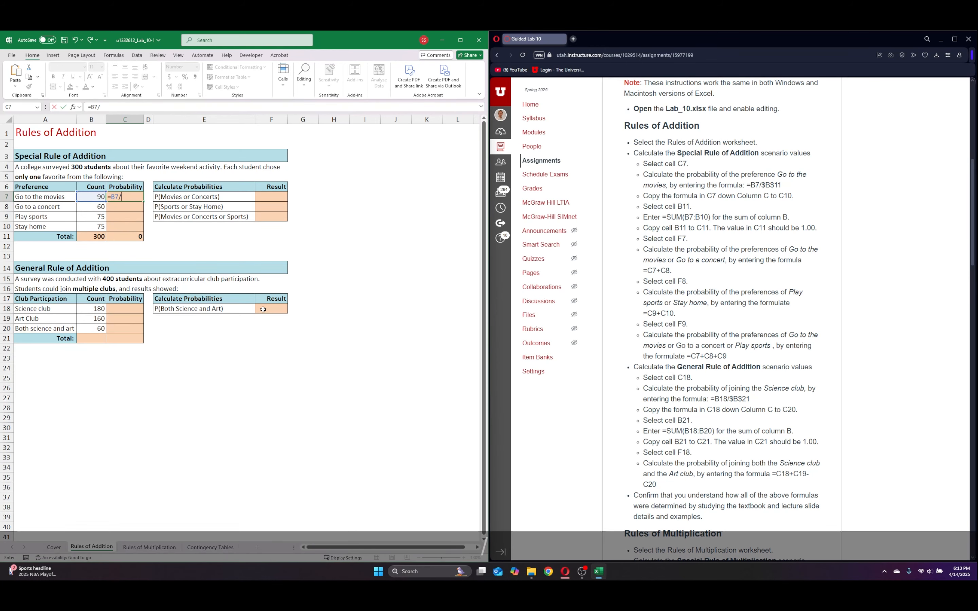
left_click(92, 236)
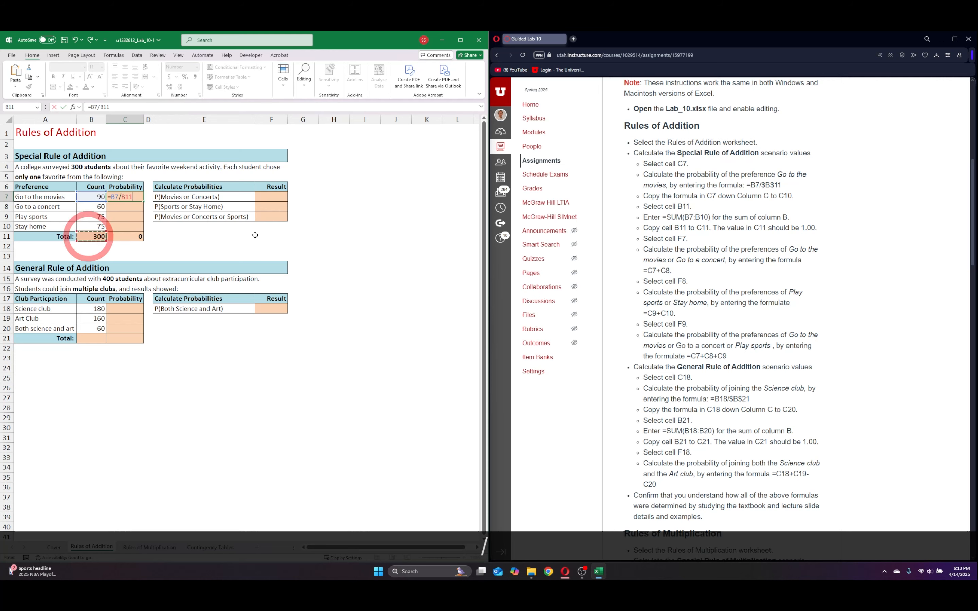
key("F4")
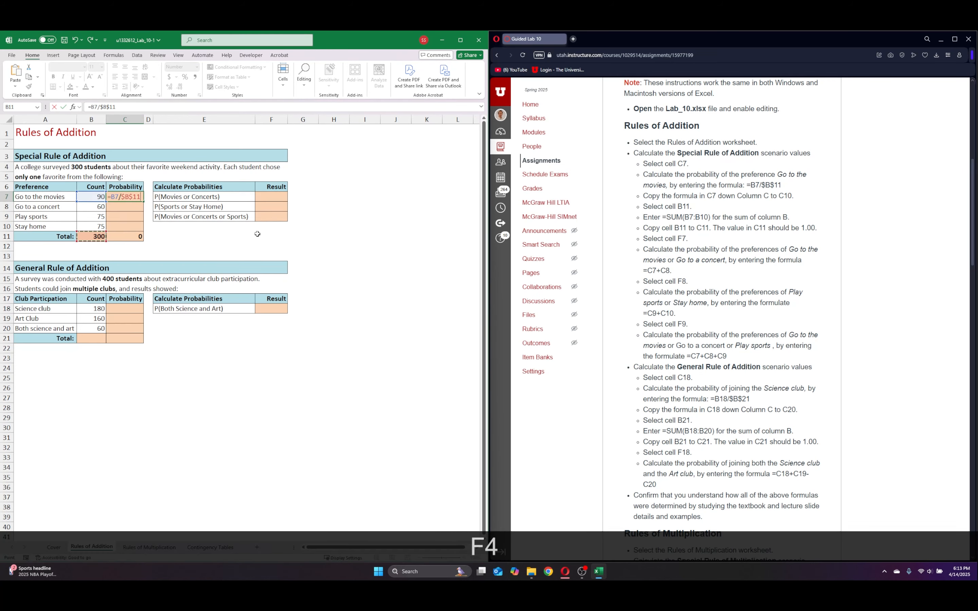
key("Return")
Fill the probability formula in C7 down through C10 for the remaining preferences.
left_click(131, 197)
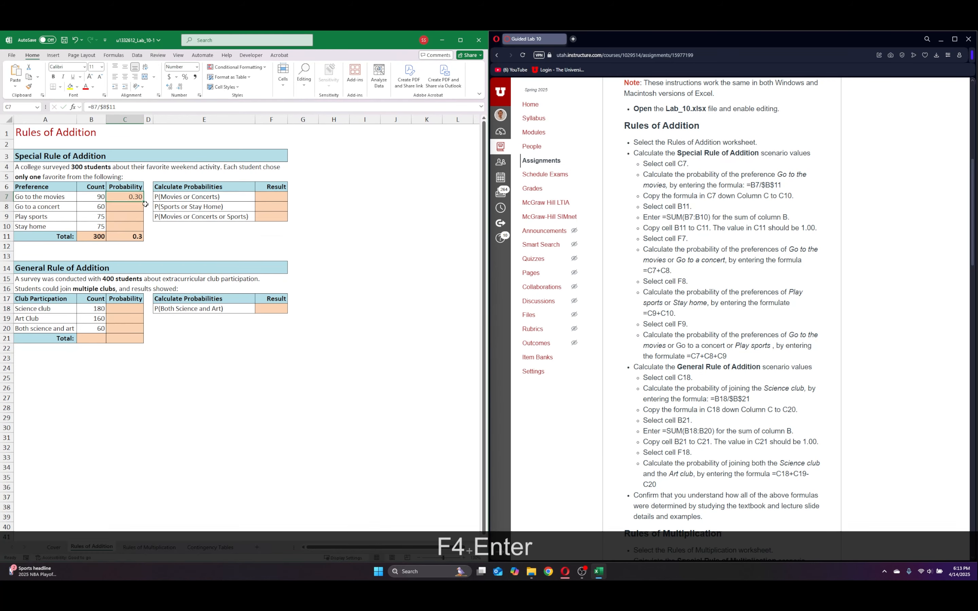
left_click_drag(143, 201, 144, 227)
left_click(241, 251)
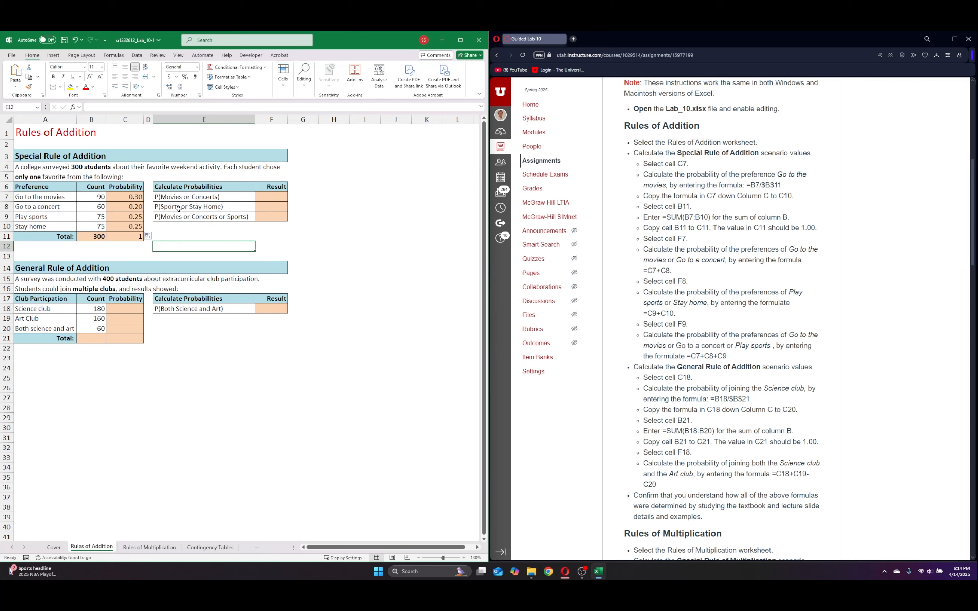
Calculate P(Movies or Concerts) in F7 with the formula =C7+C8.
left_click(271, 194)
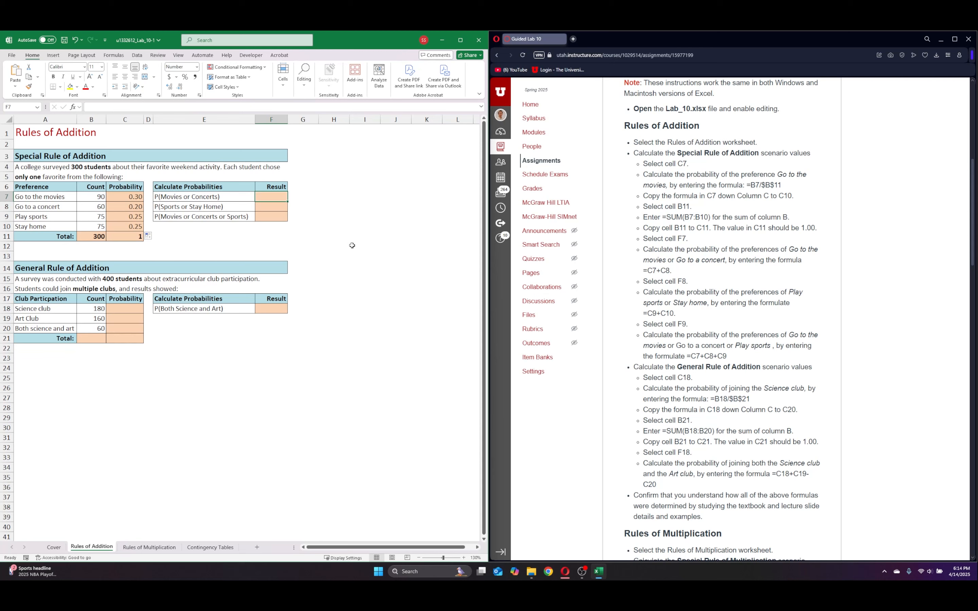
type("=")
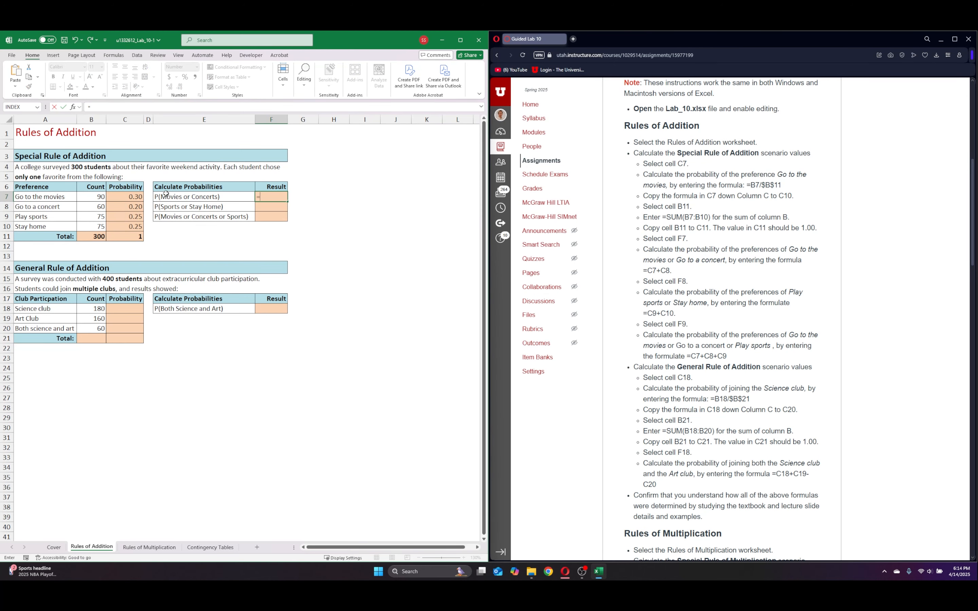
left_click(125, 201)
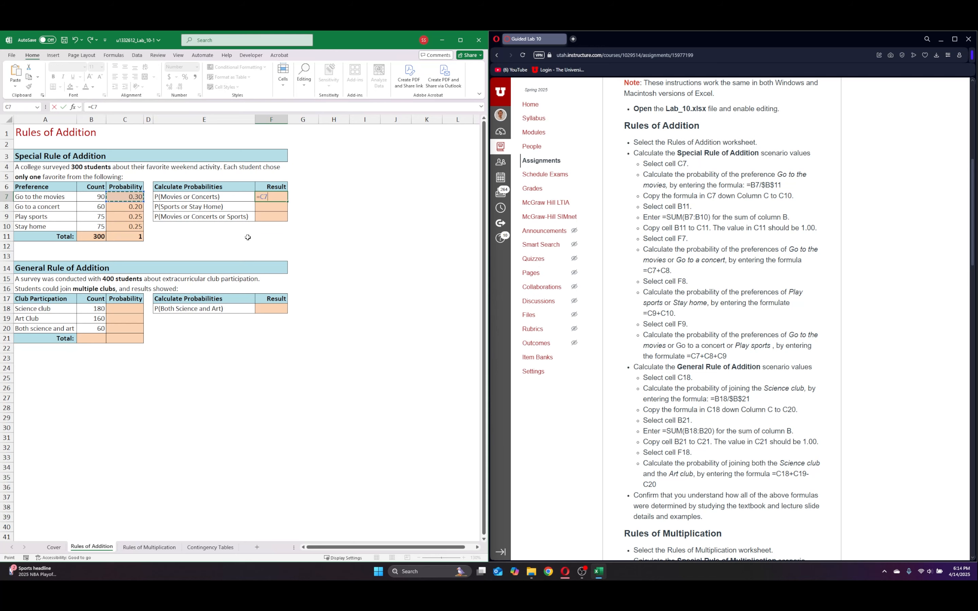
type("+")
left_click(126, 206)
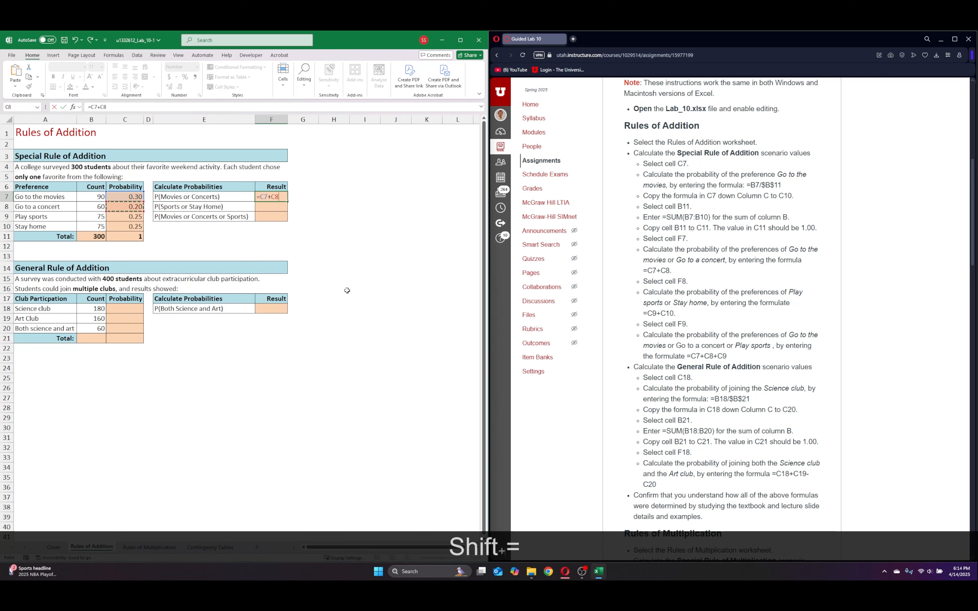
key("Return")
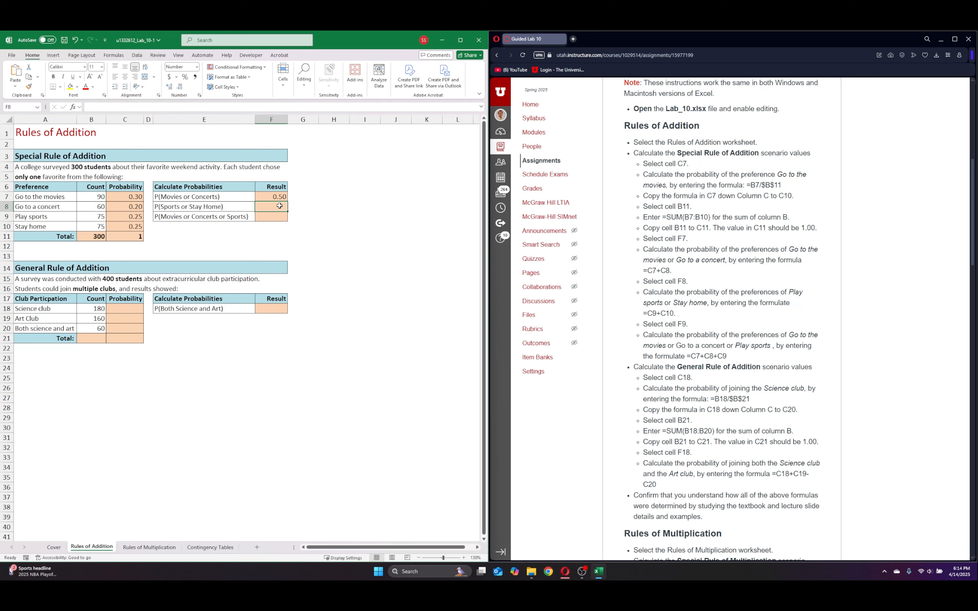
Calculate P(Sports or Stay Home) in F8 with the formula =C9+C10.
type("=")
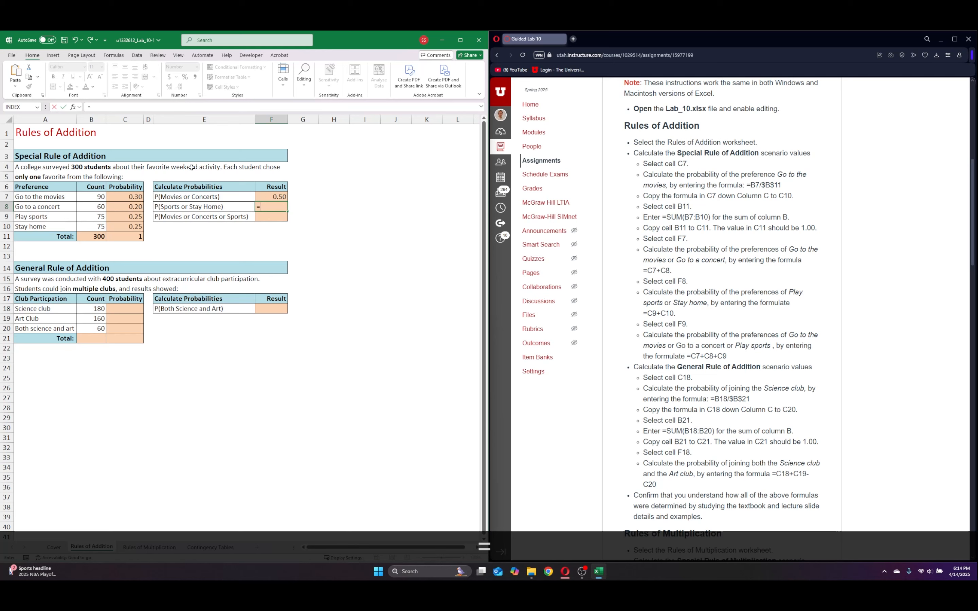
left_click(134, 216)
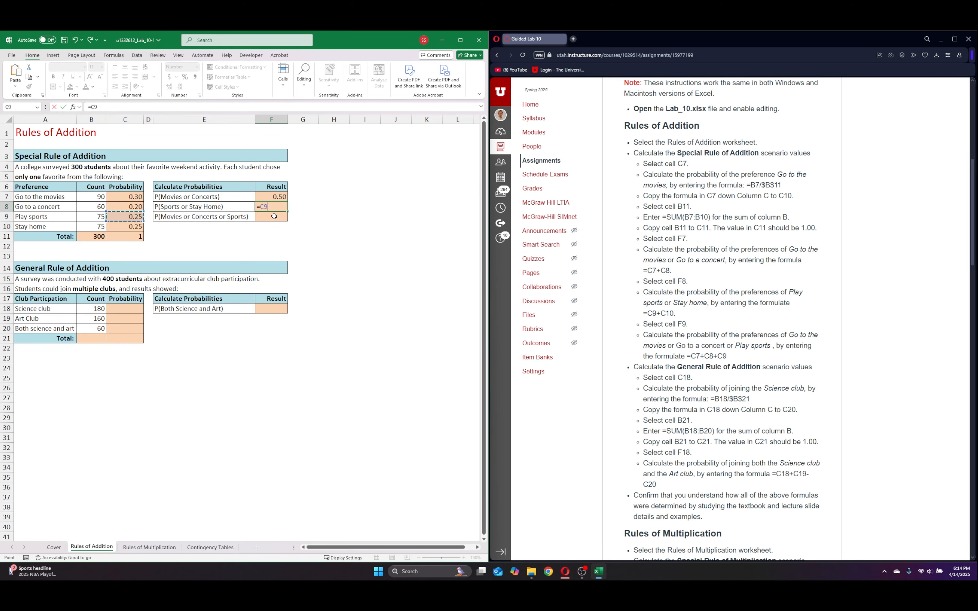
type("+")
left_click(136, 226)
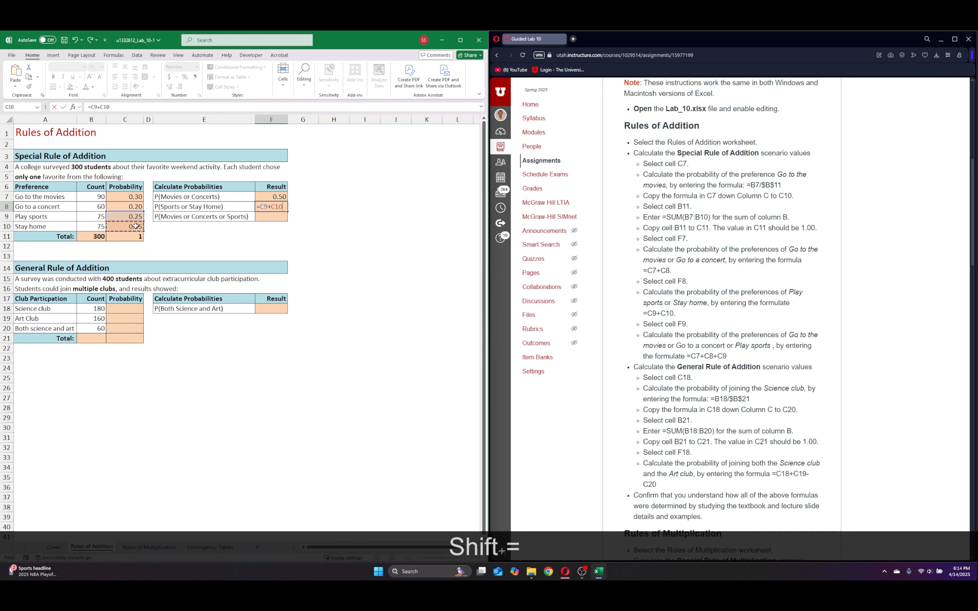
key("Return")
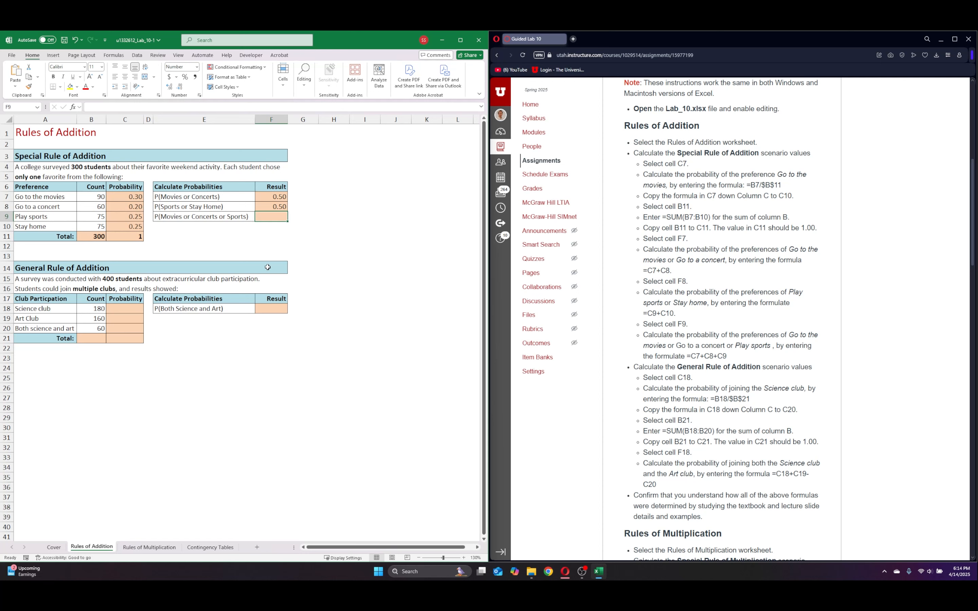
Calculate P(Movies or Concerts or Sports) in F9 with the formula =C7+C8+C9.
type("=")
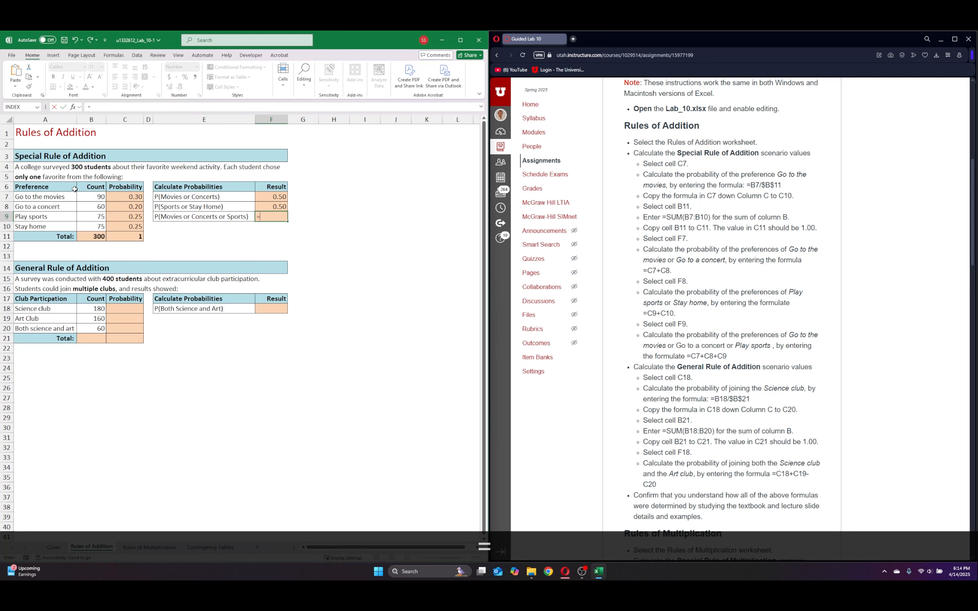
left_click(127, 197)
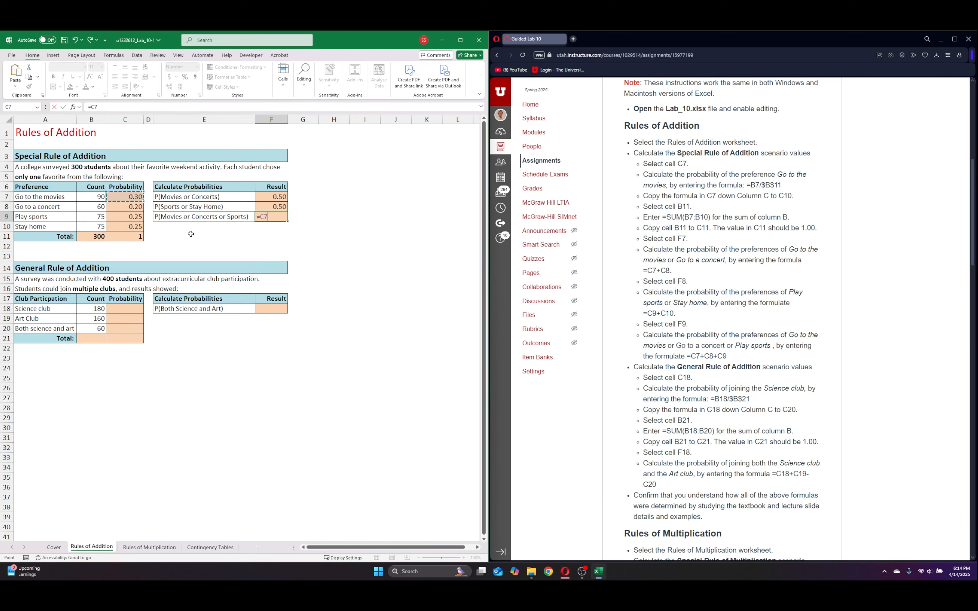
type("+")
left_click(126, 207)
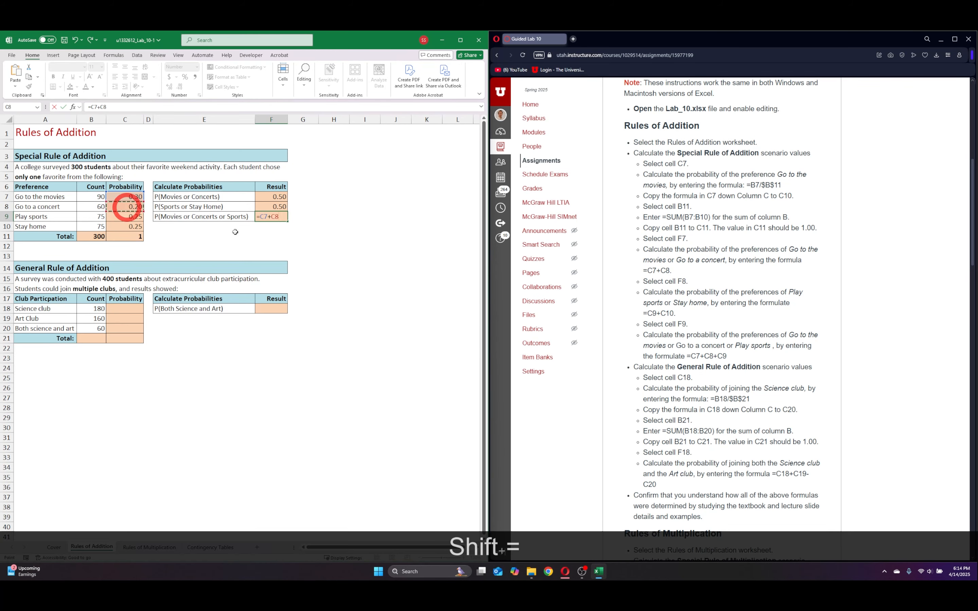
type("+")
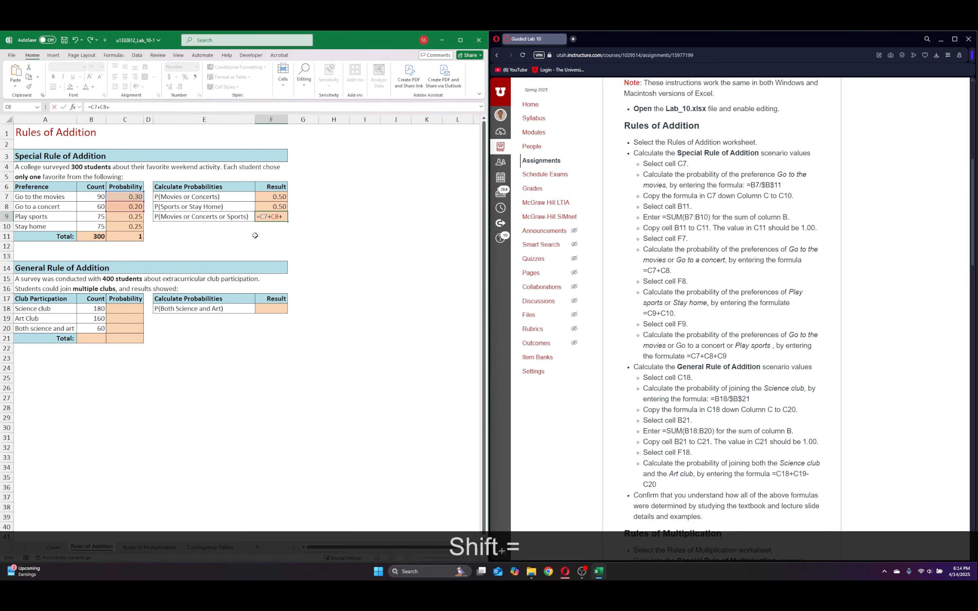
left_click(130, 222)
key("Return")
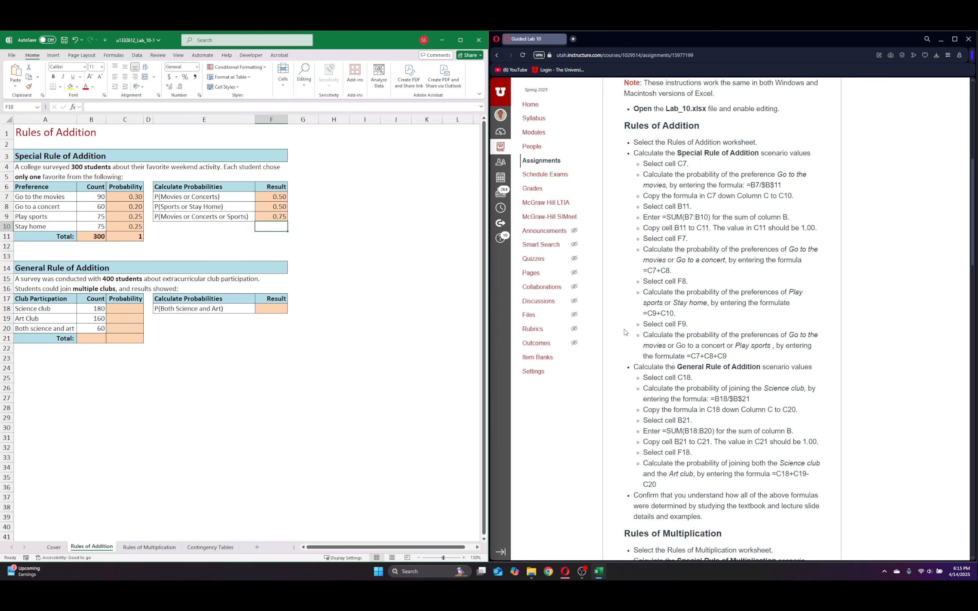
Total the club counts in B21 with the formula =SUM(B18:B20) and copy it across to C21.
scroll(626, 321, "down", 1)
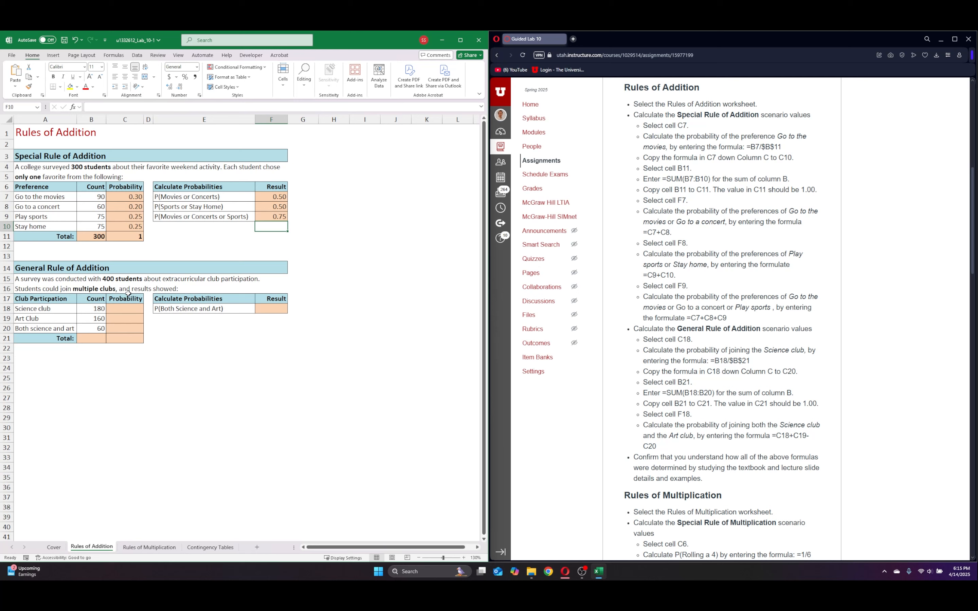
left_click(34, 309)
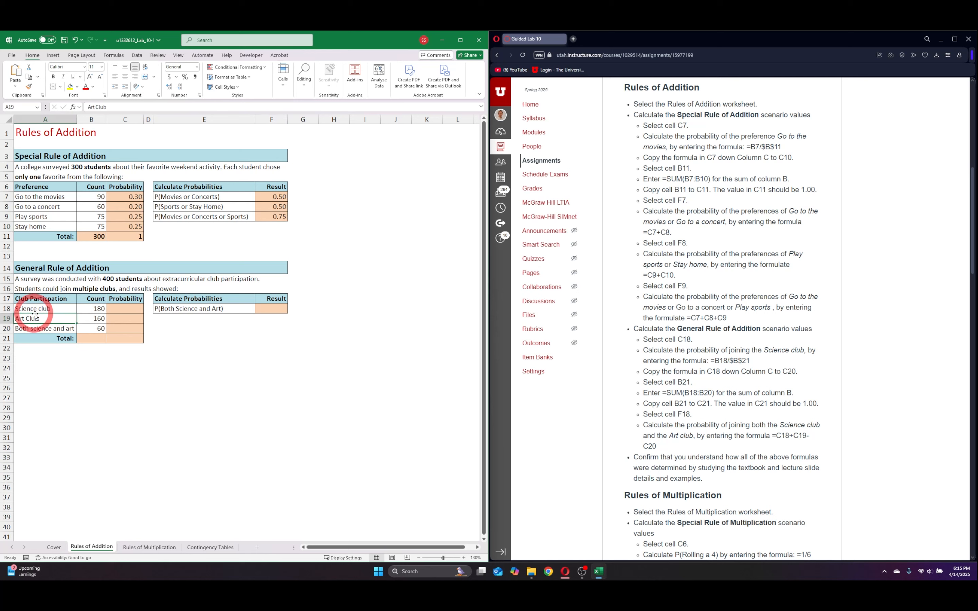
left_click(47, 330)
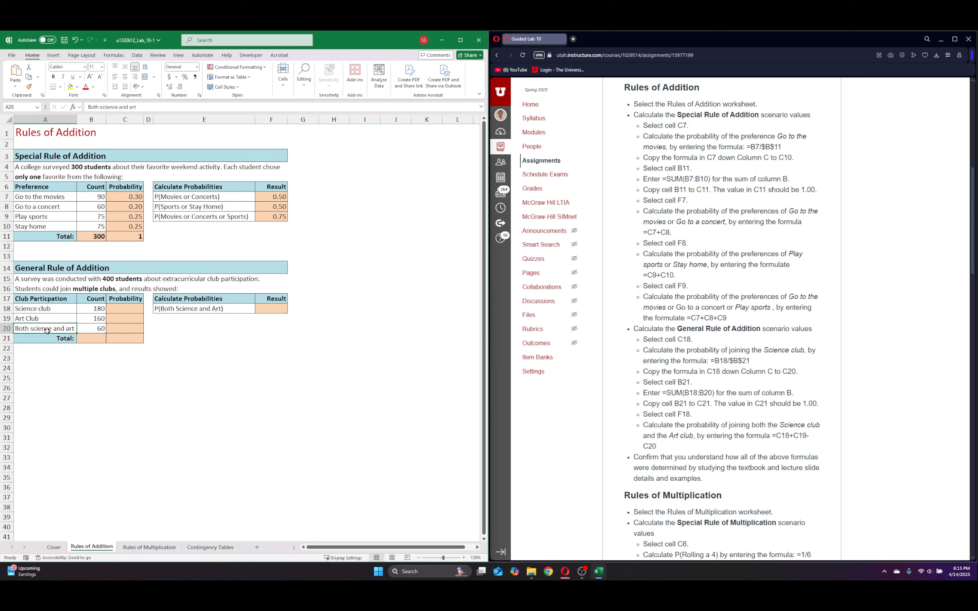
left_click(94, 329)
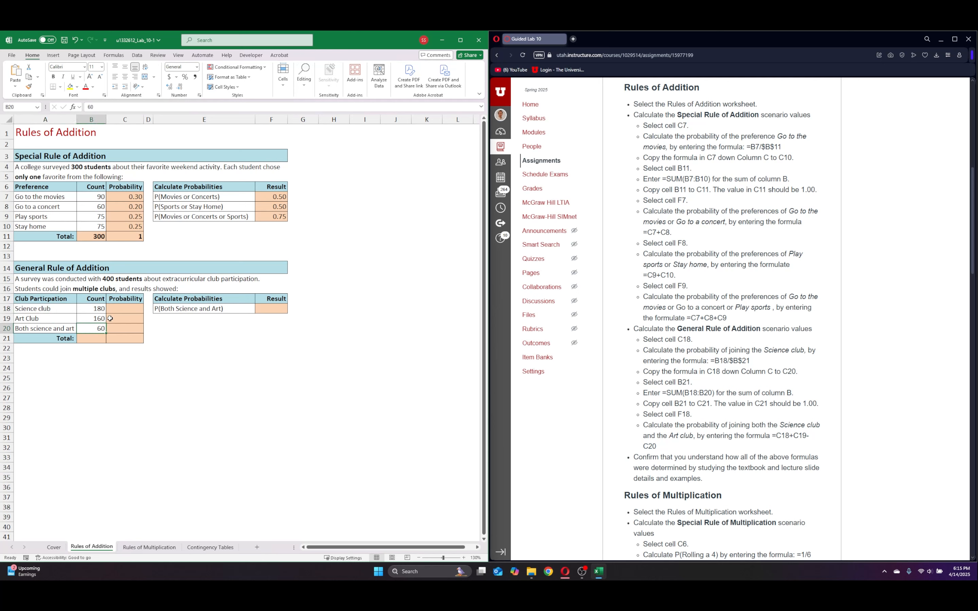
left_click(88, 345)
left_click(89, 338)
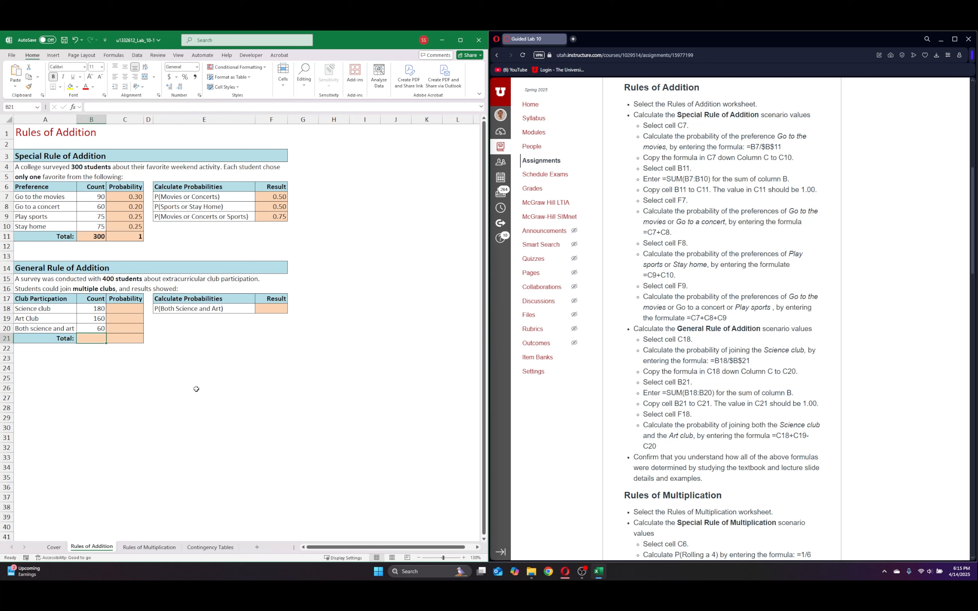
left_click(304, 75)
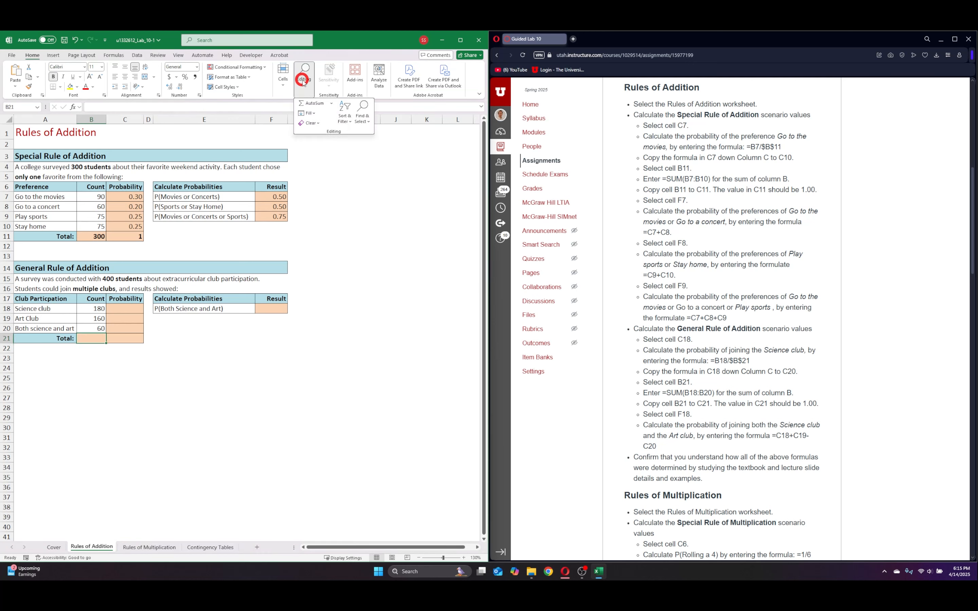
left_click(317, 106)
key("Return")
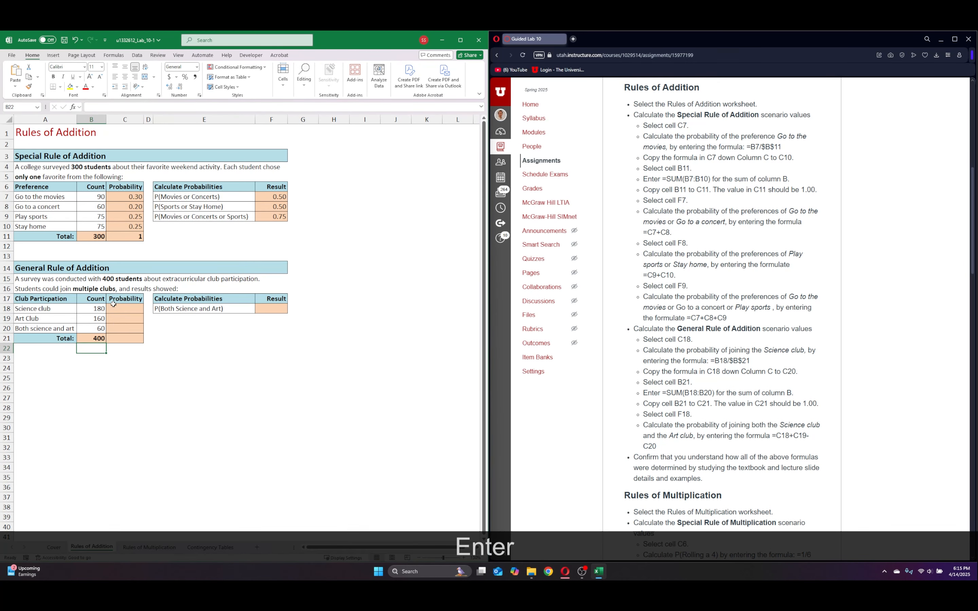
left_click_drag(109, 341, 136, 339)
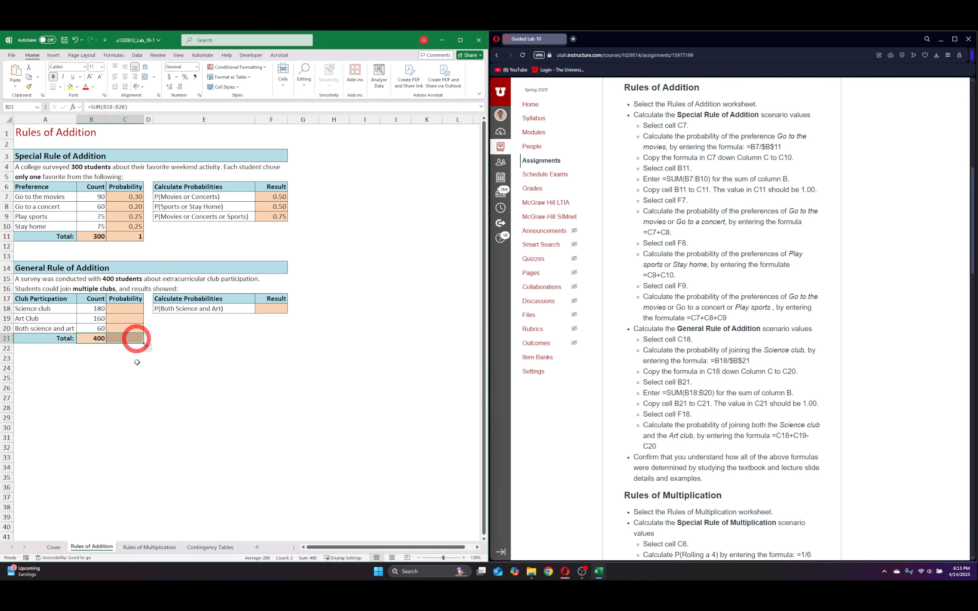
left_click(136, 367)
Calculate the Science club probability in C18 with the formula =B18/$B$21.
left_click(132, 312)
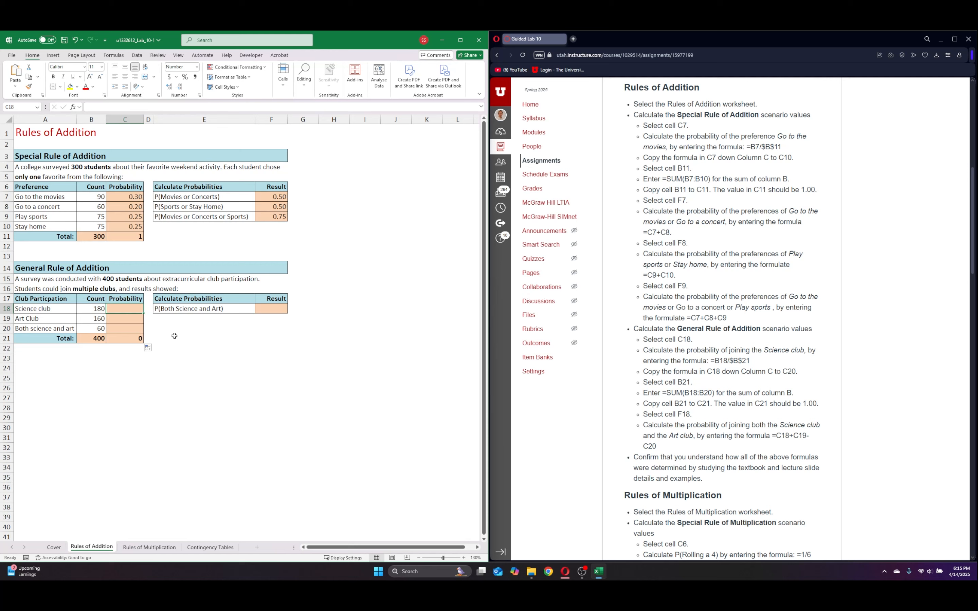
type("=")
key("Left")
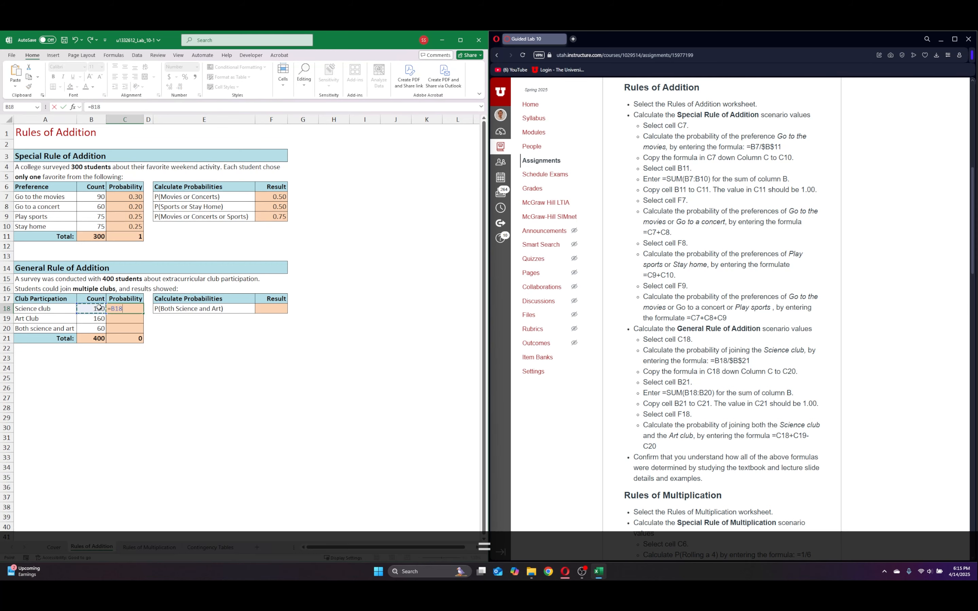
type("/")
left_click(95, 339)
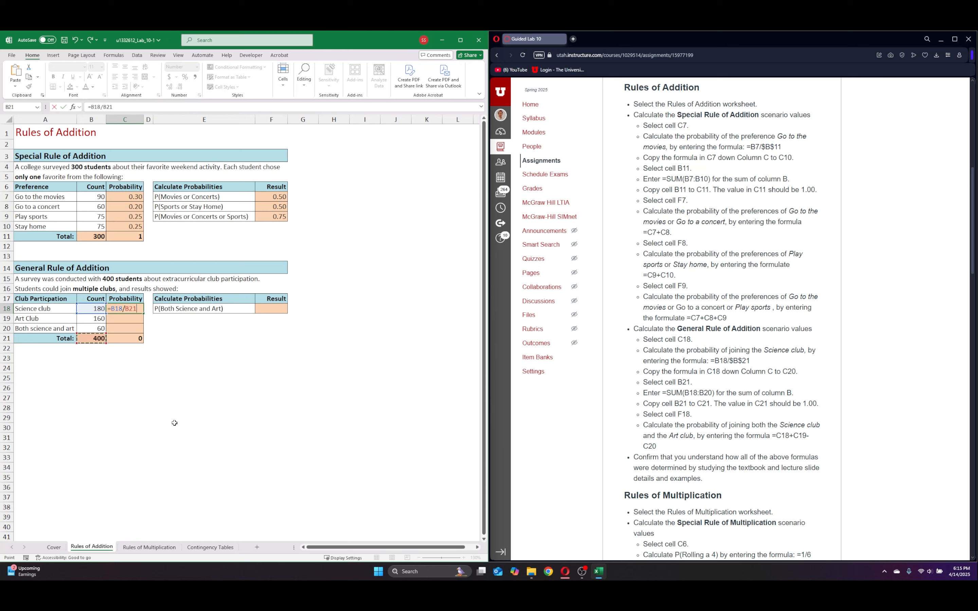
key("F4")
key("Return")
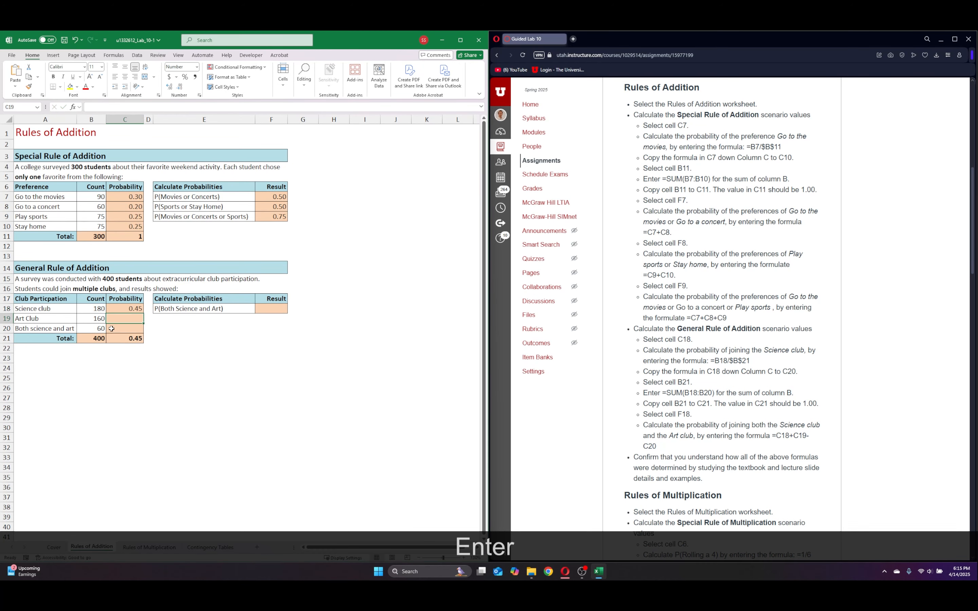
Fill the Science club probability formula in C18 down through C20.
left_click(125, 308)
left_click_drag(143, 314, 142, 331)
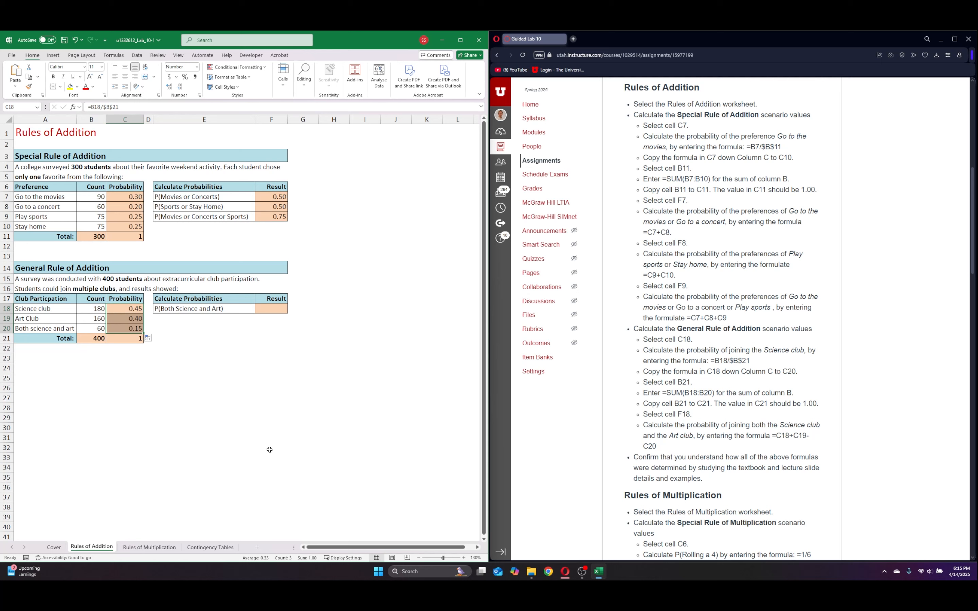
left_click(270, 449)
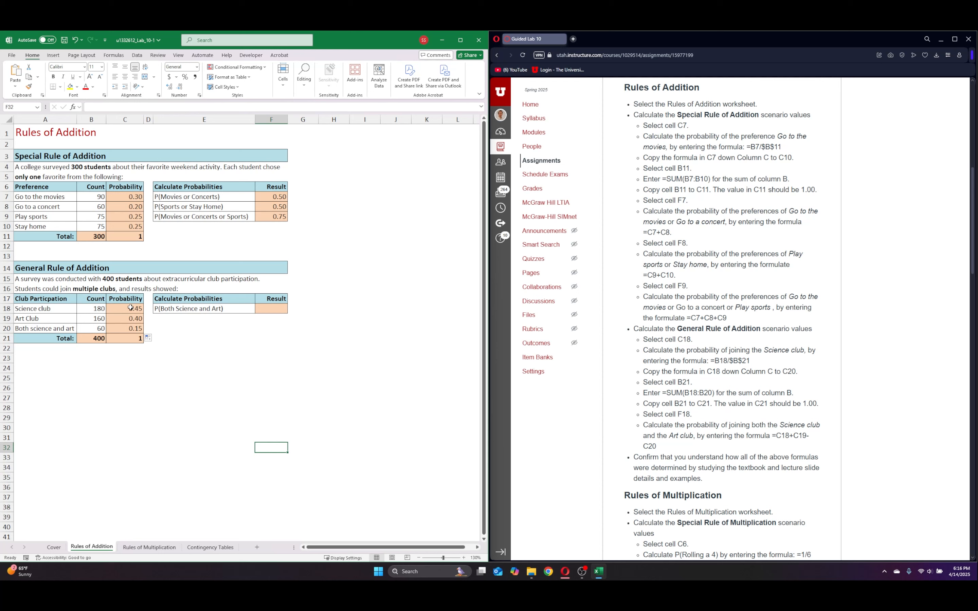
Calculate P(Both Science and Art) in F18 with the formula =C18+C19-C20.
left_click(263, 312)
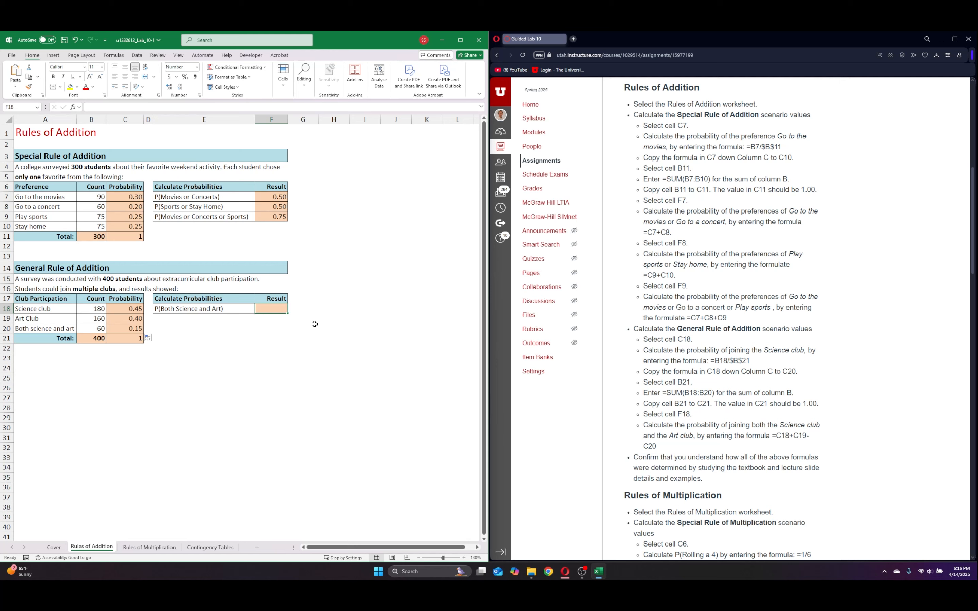
type("=")
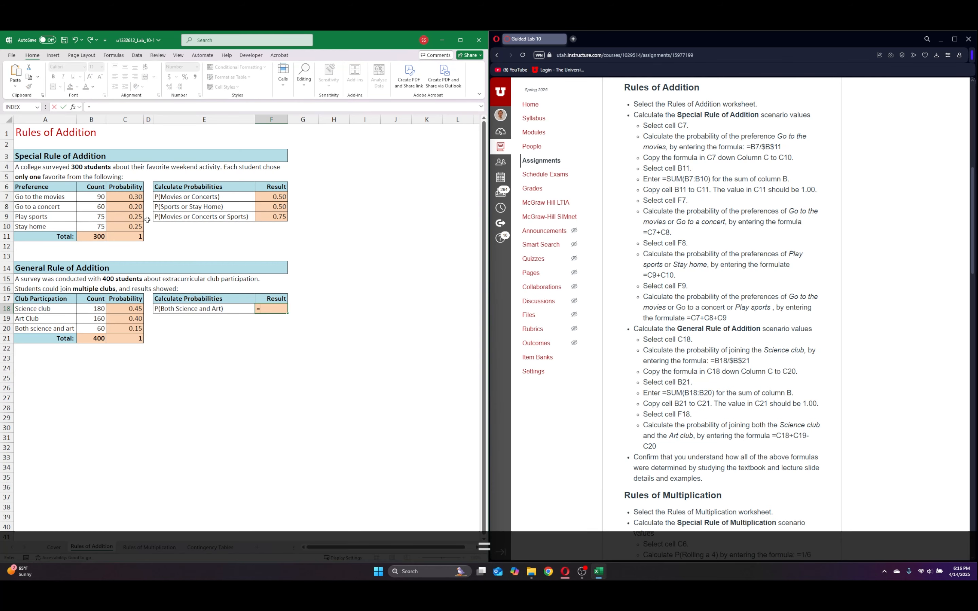
key("Left")
key("Left")
key("Left")
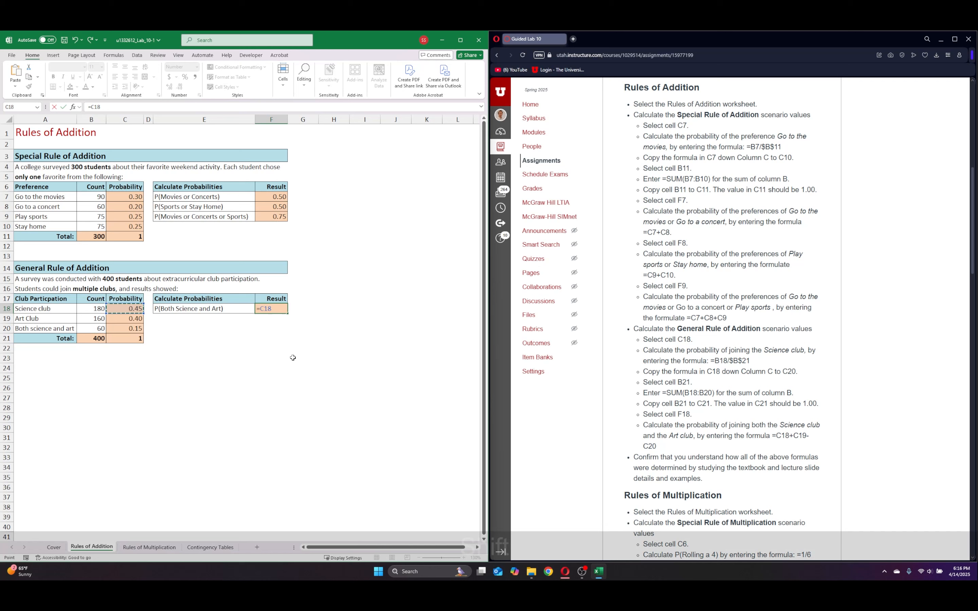
type("+")
left_click(135, 319)
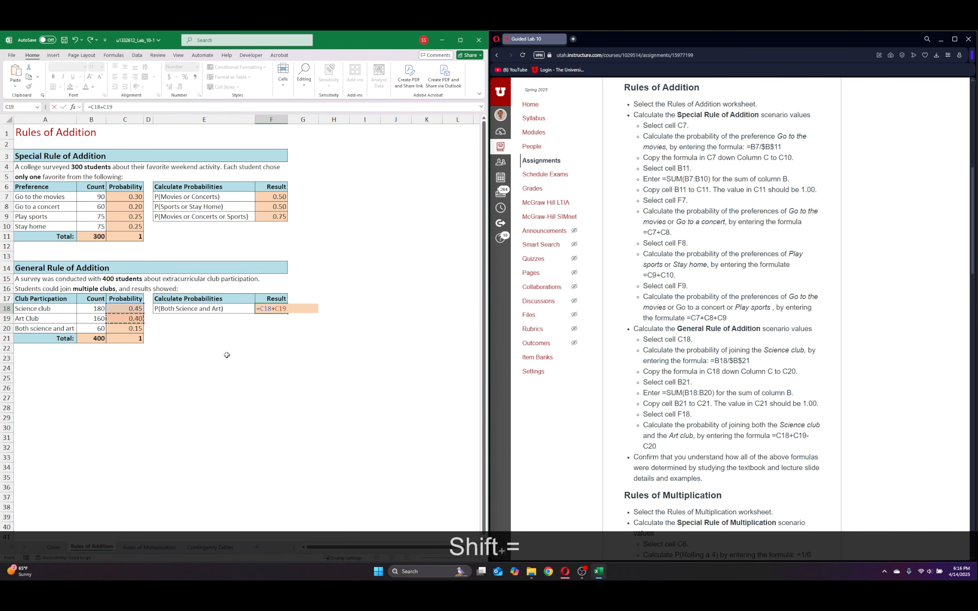
type("-")
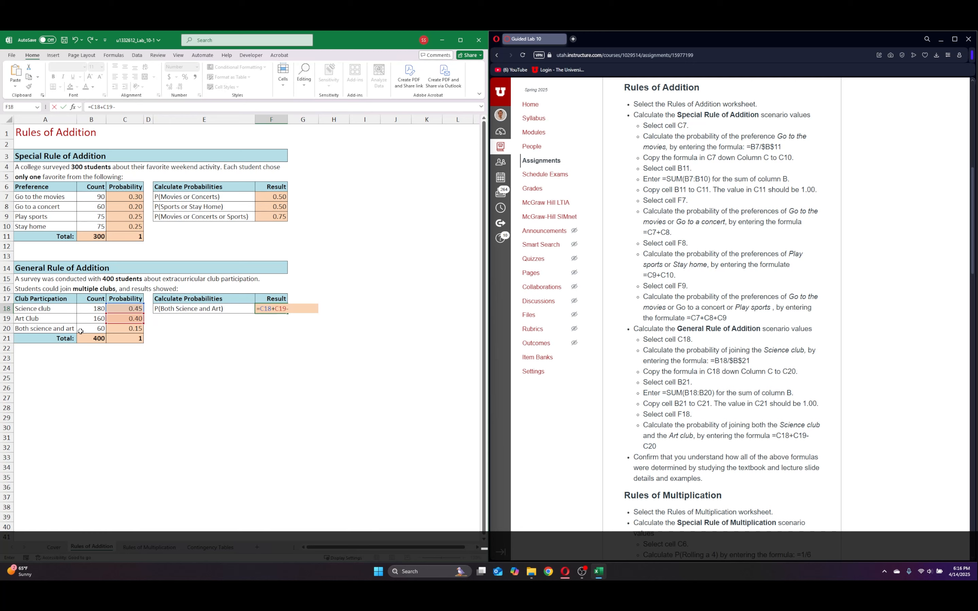
left_click(127, 329)
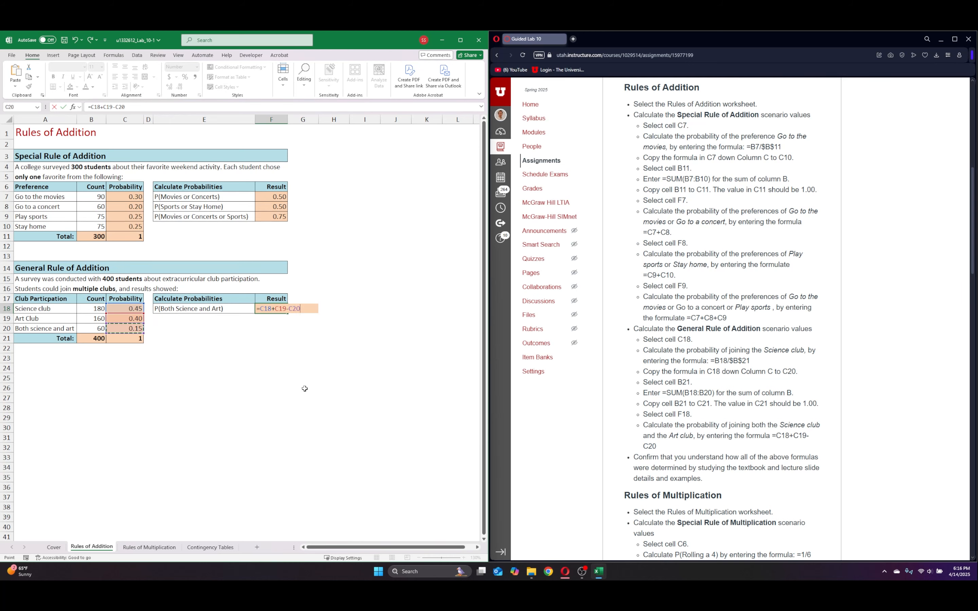
key("Return")
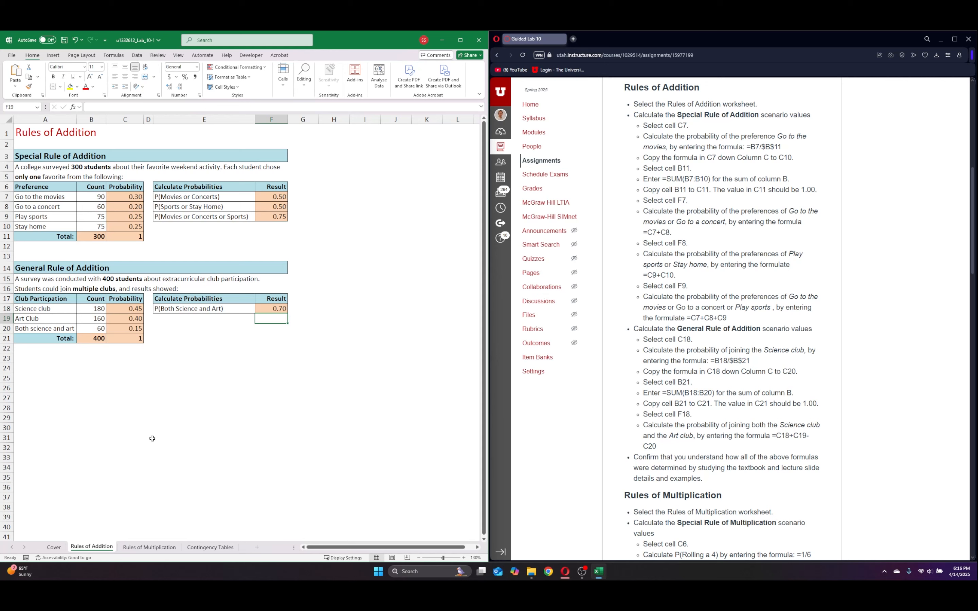
Open the Rules of Multiplication worksheet and calculate P(Rolling a 4) in C6 with the formula =1/6.
left_click(163, 552)
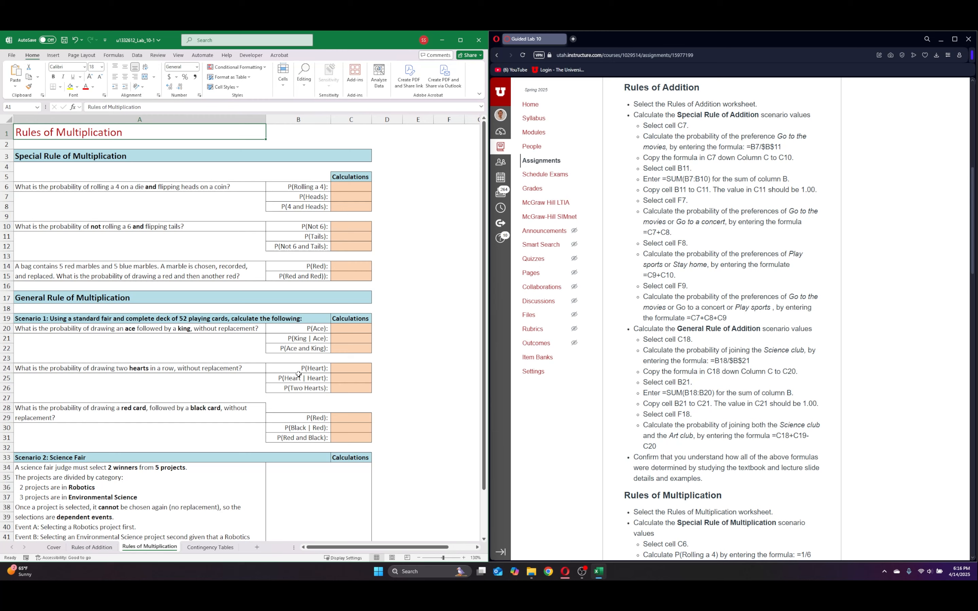
scroll(692, 317, "down", 10)
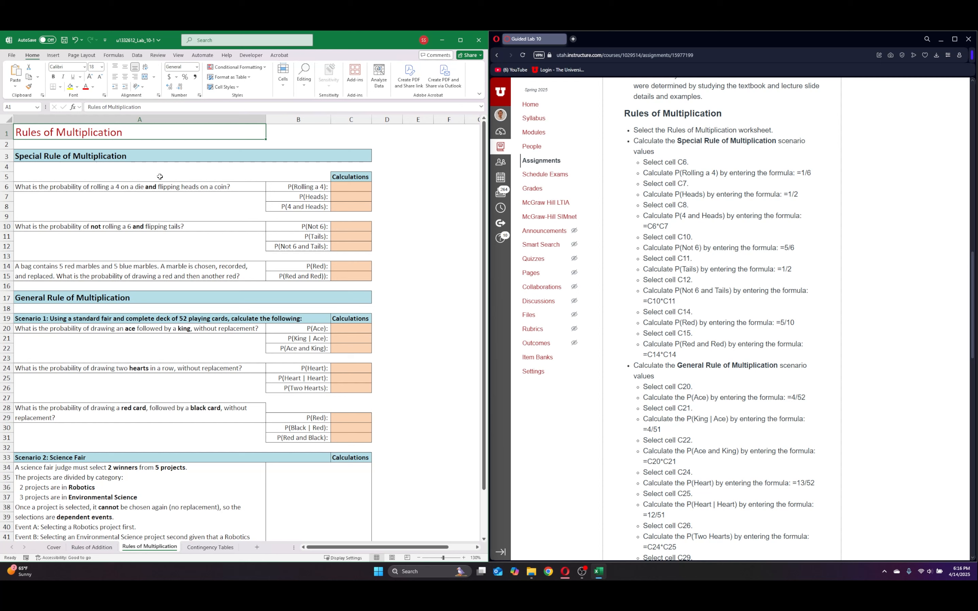
left_click(361, 189)
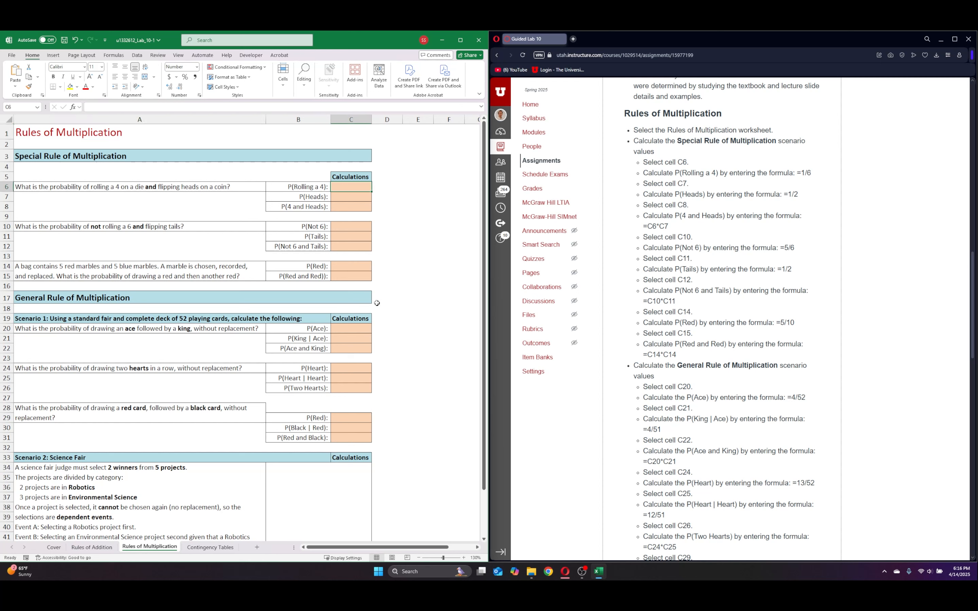
type("=1/6")
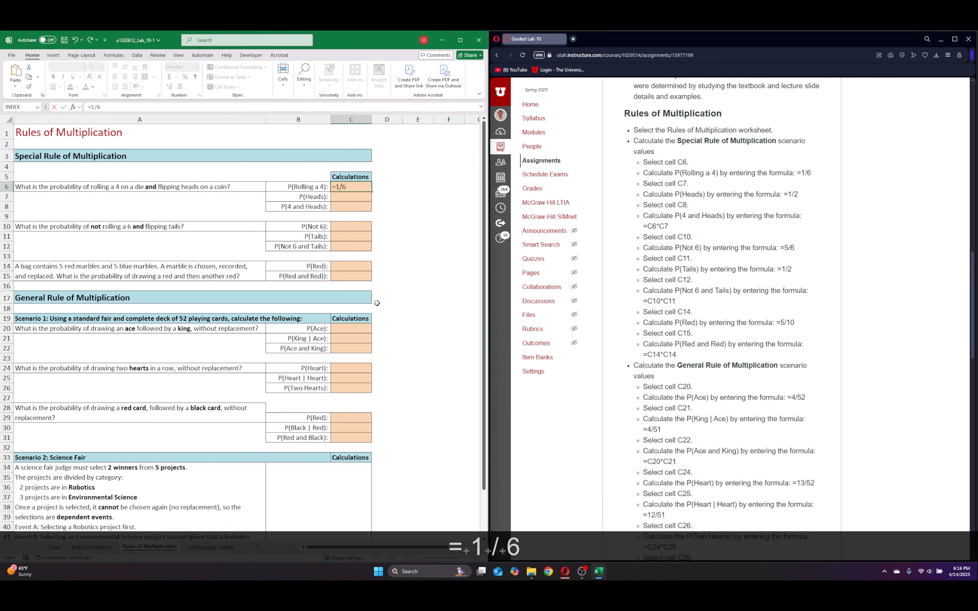
key("Return")
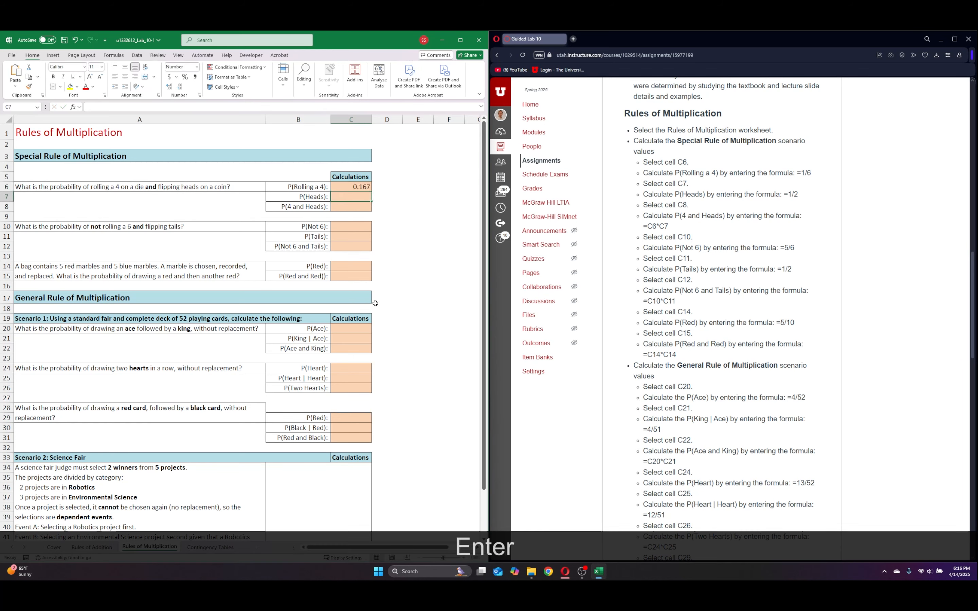
Calculate P(Heads) in C7 with the formula =1/2.
type("=")
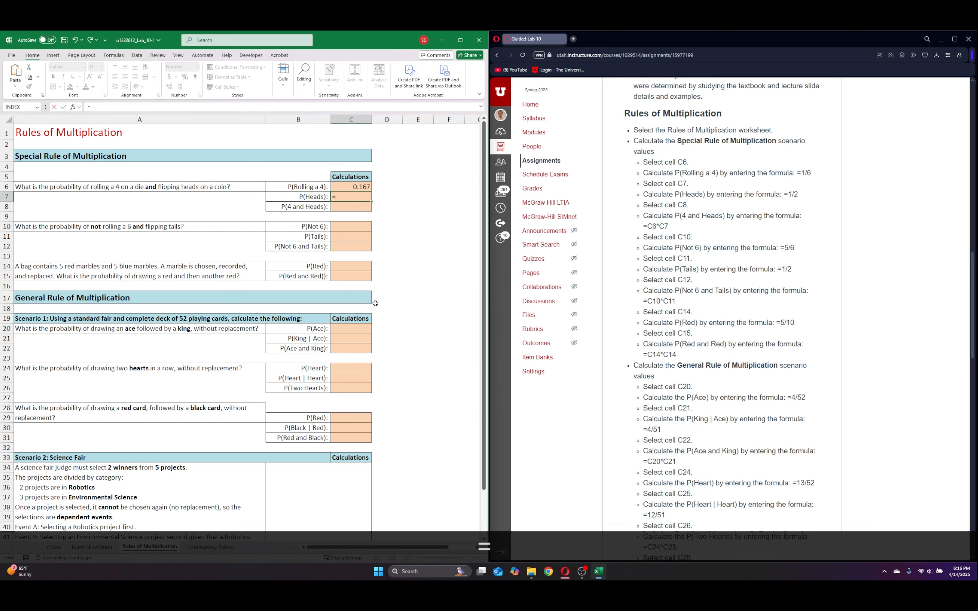
type("1/2")
key("Return")
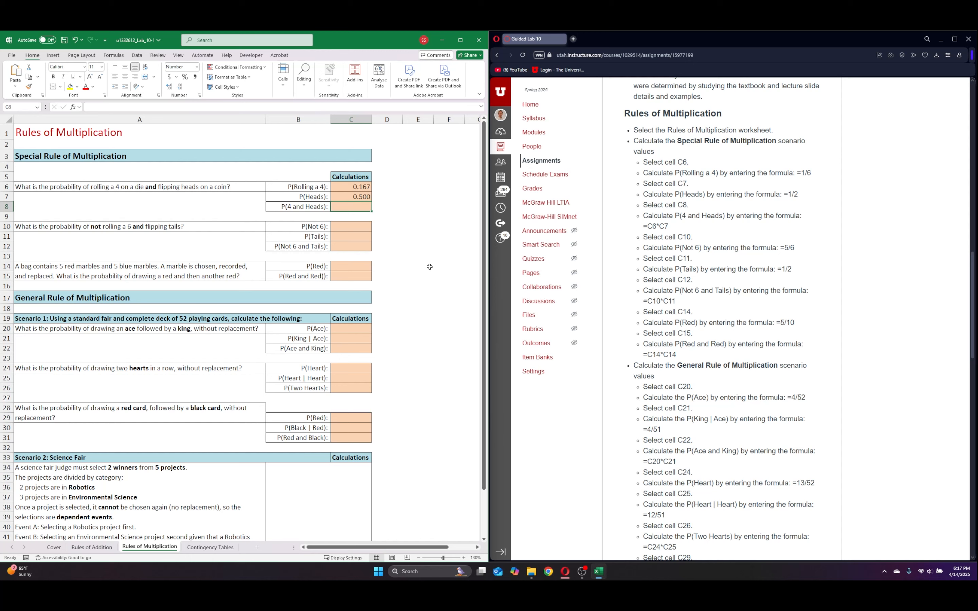
Calculate P(4 and Heads) in C8 with the formula =C6*C7.
type("=")
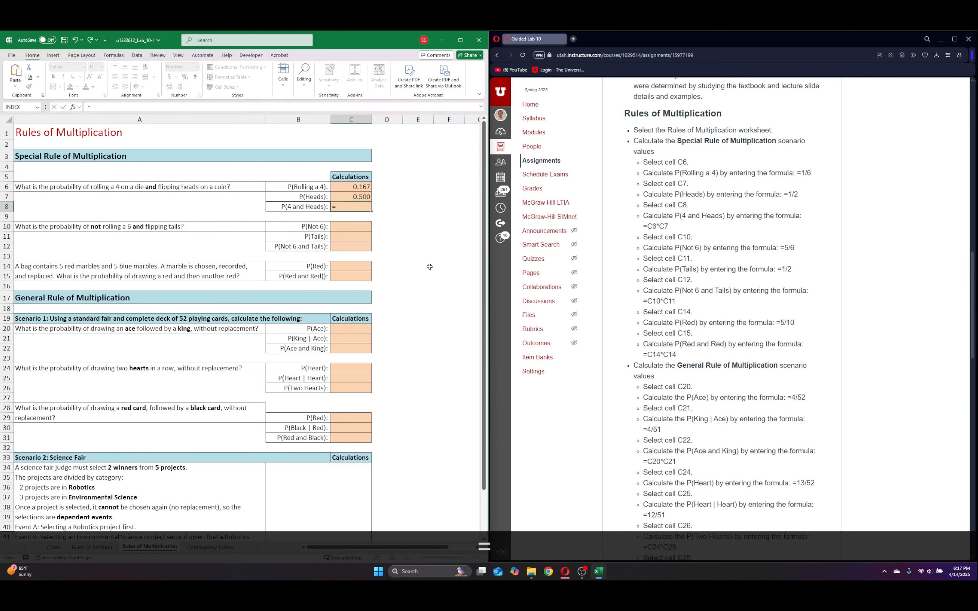
left_click(346, 187)
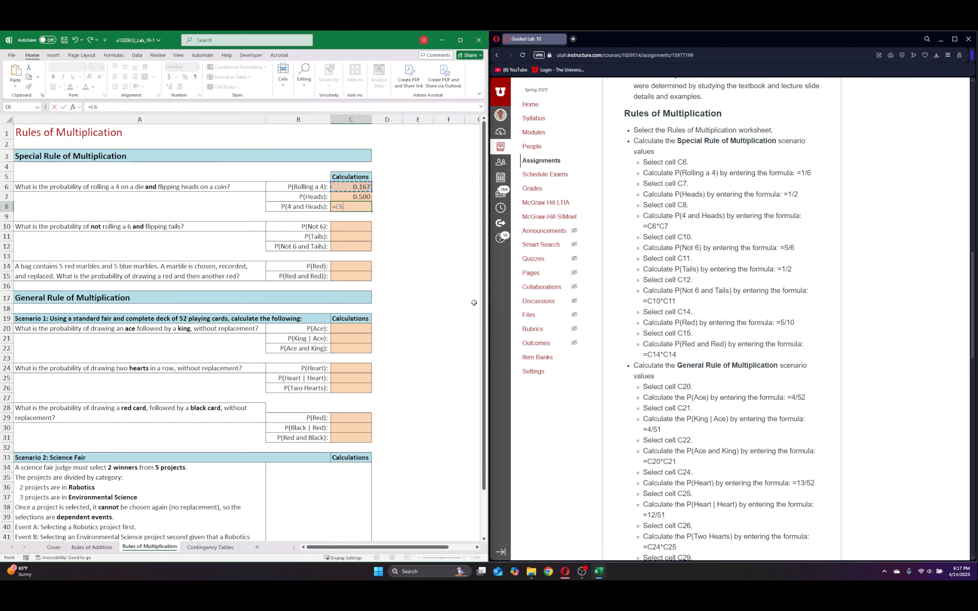
type("*")
key("Up")
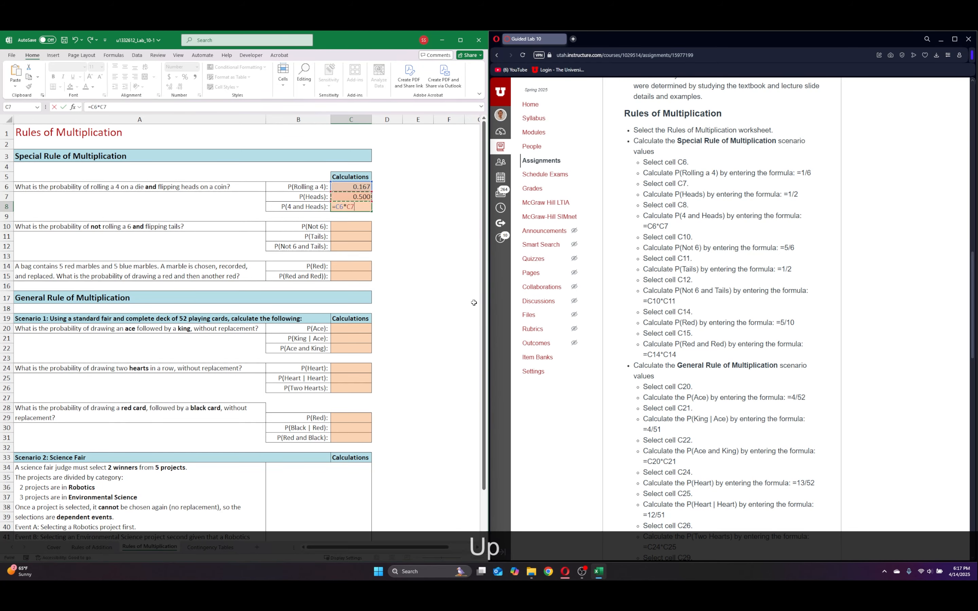
key("Return")
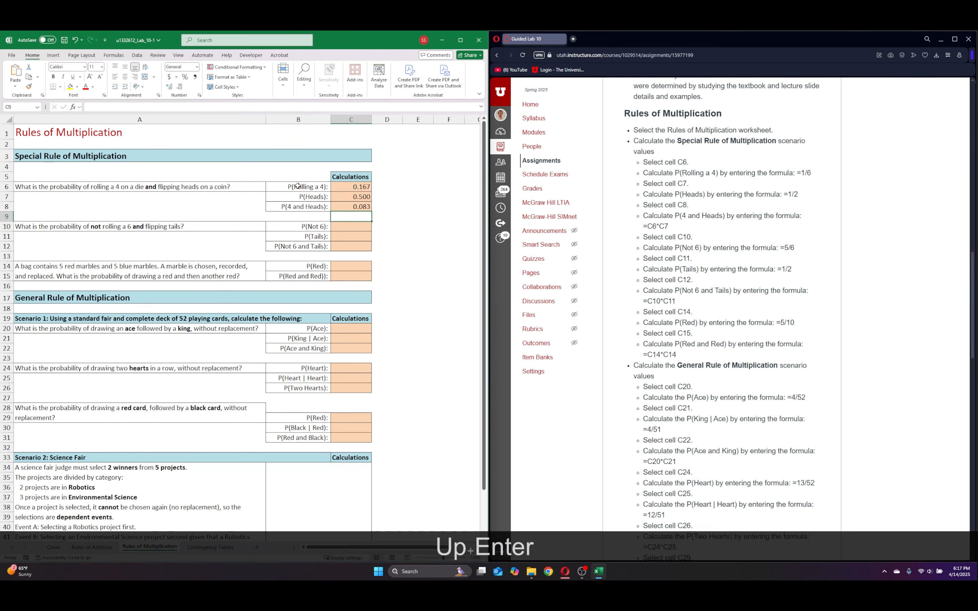
left_click(359, 206)
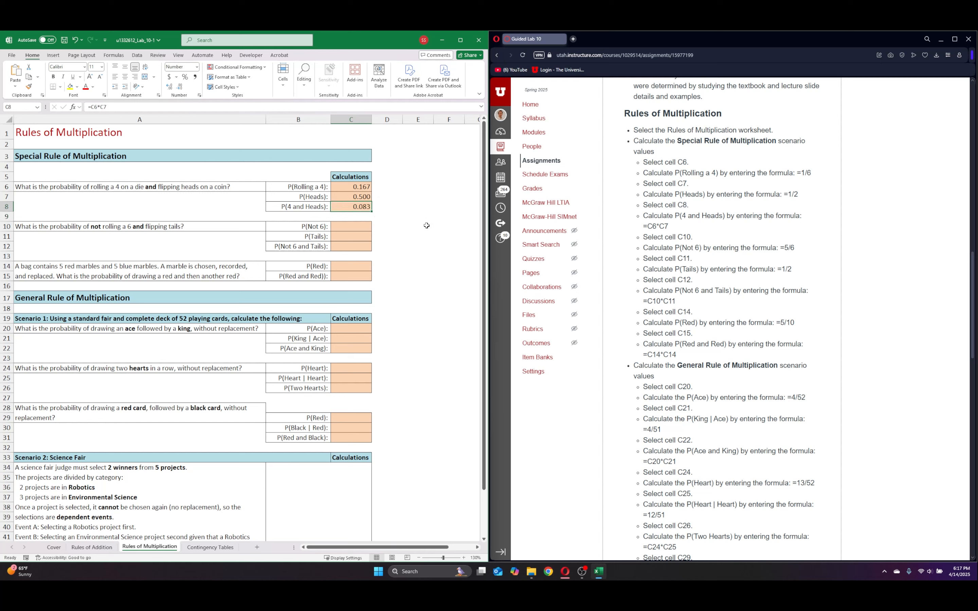
key("Return")
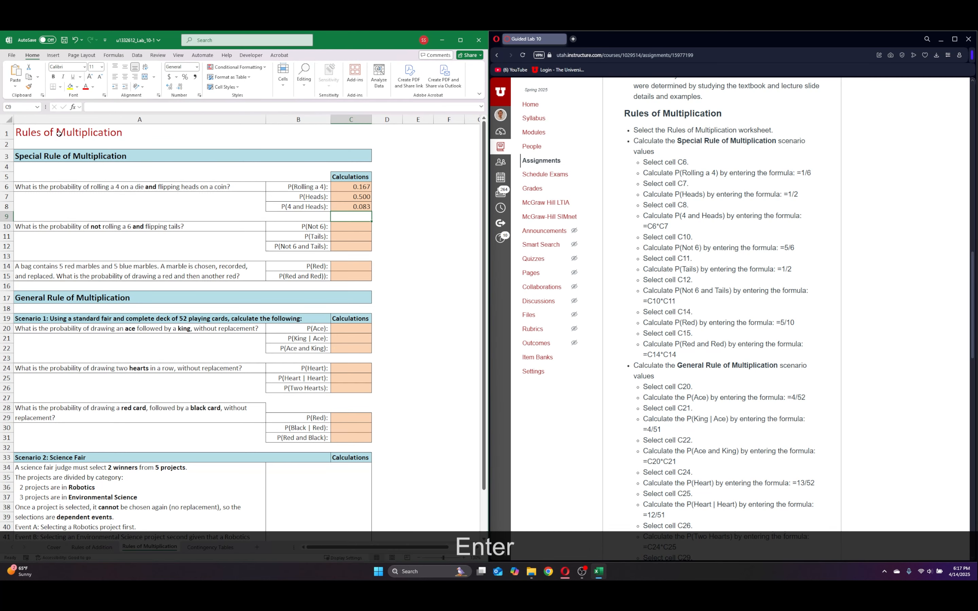
Calculate P(Not 6) in C10 with the formula =5/6 and P(Tails) in C11 with =1/2.
left_click(367, 228)
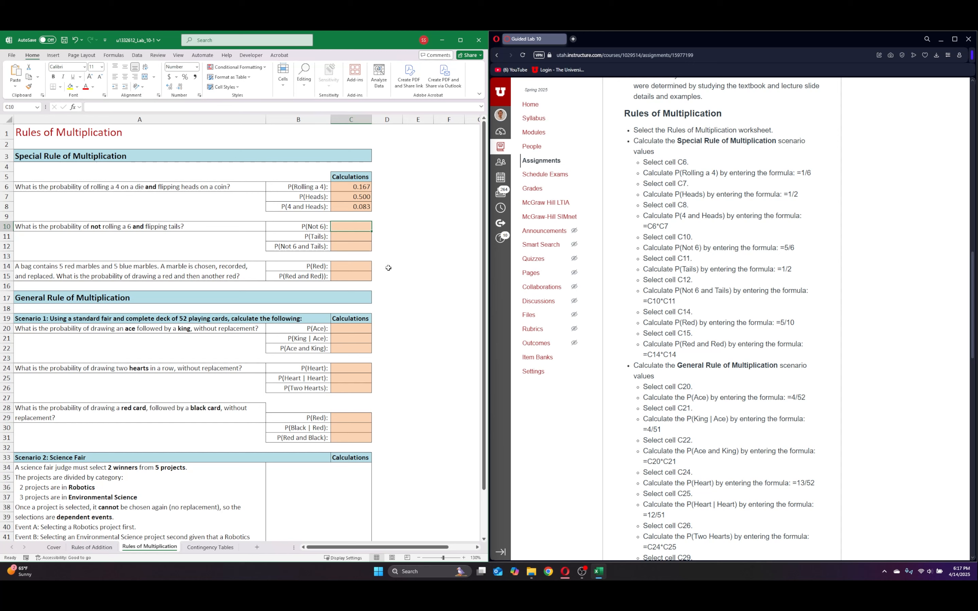
type("=5/6")
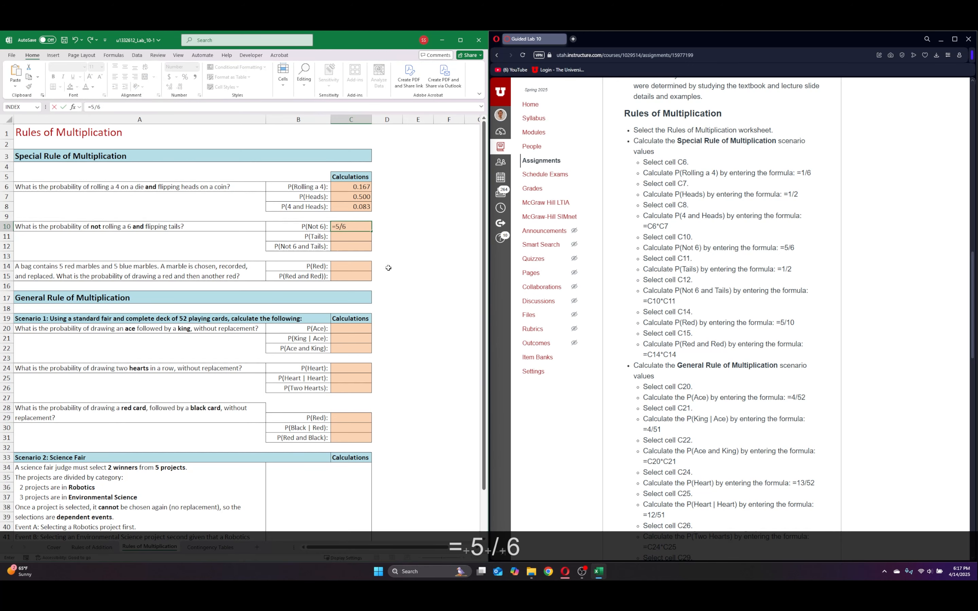
key("Return")
type("=")
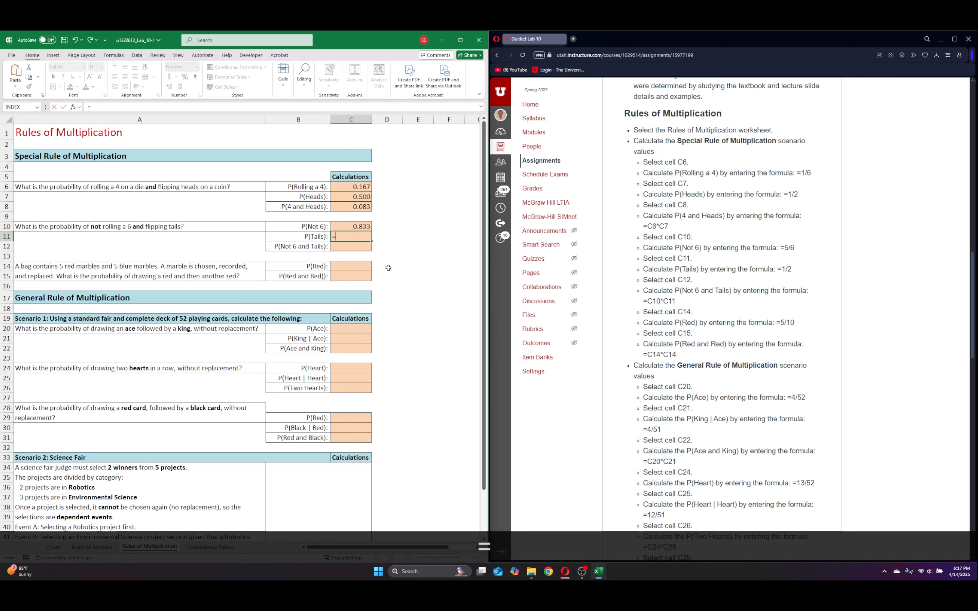
type("1/2")
key("Return")
Calculate P(Not 6 and Tails) in C12 with the formula =C10*C11.
type("=")
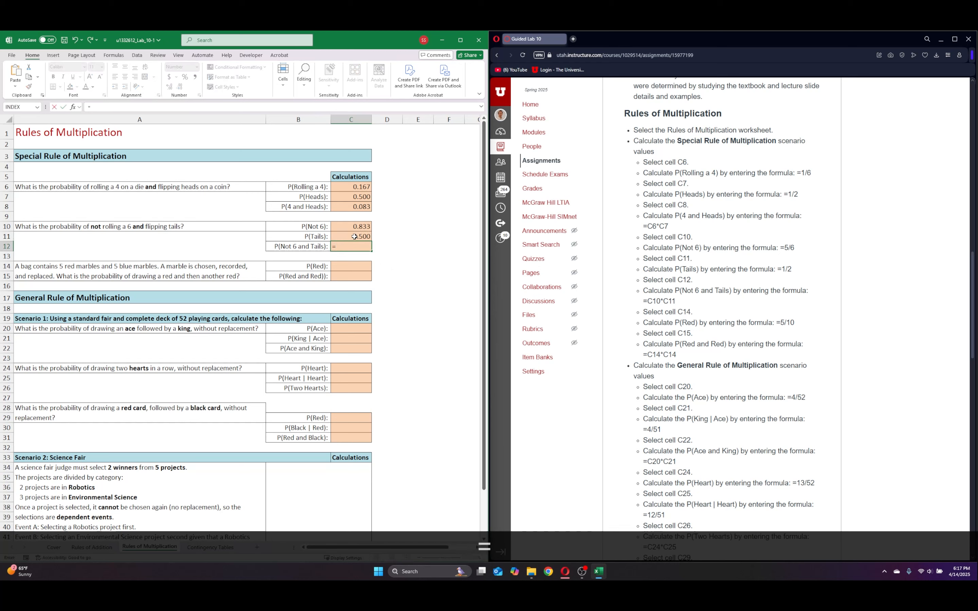
left_click(349, 225)
type("*")
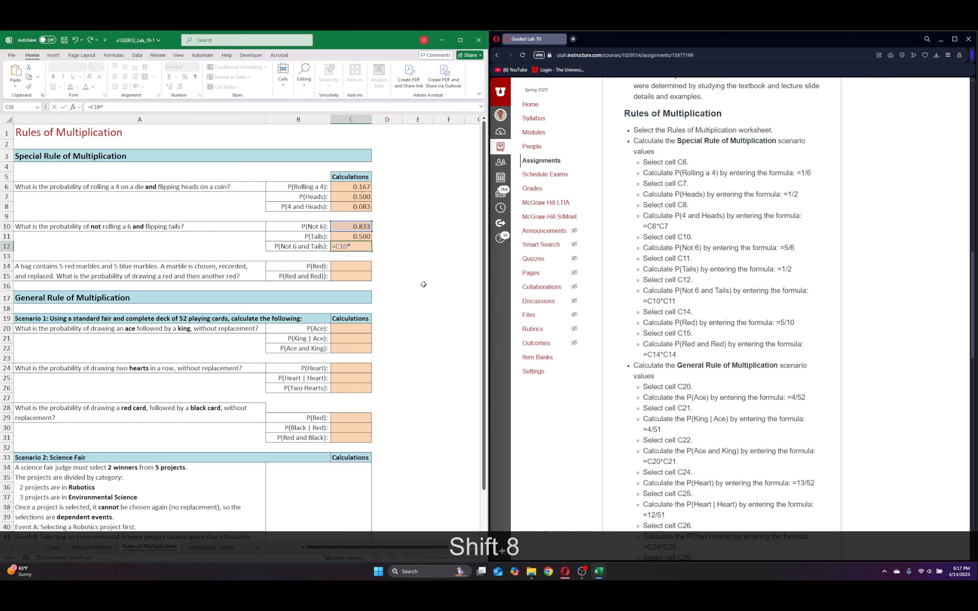
key("Up")
key("Return")
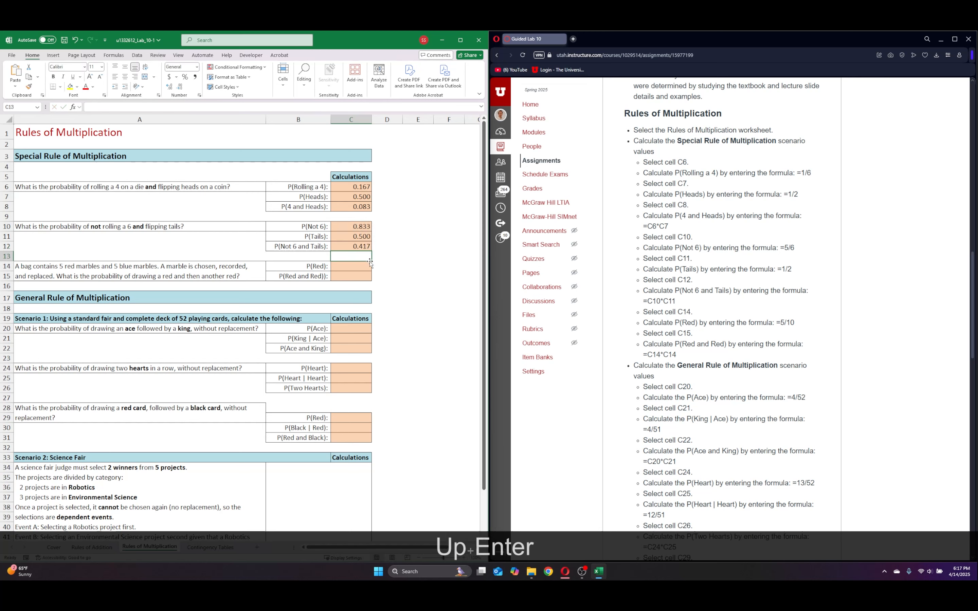
Calculate P(Red) for the marble bag in C14 with the formula =1/2.
left_click(349, 264)
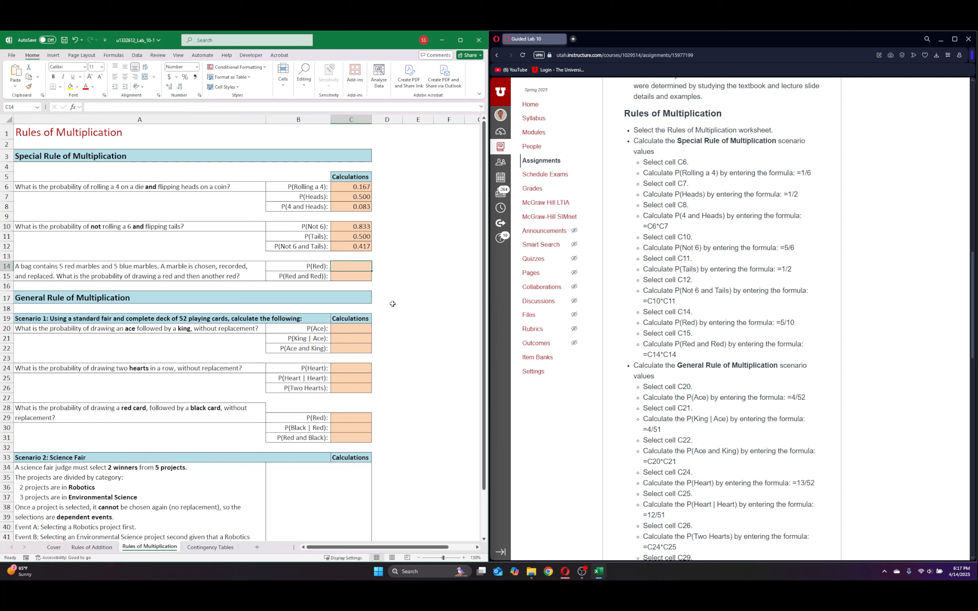
type("=")
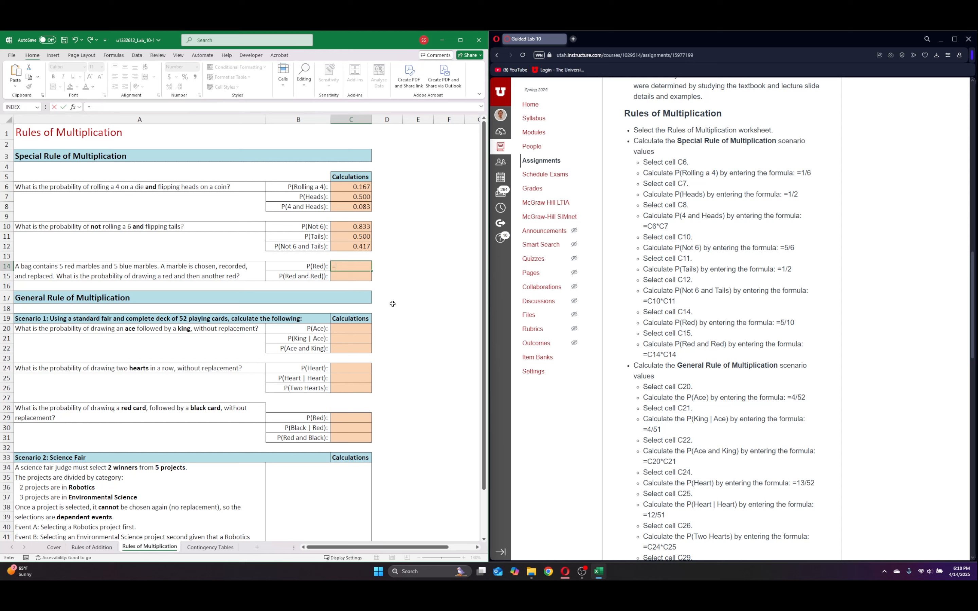
type("1/23")
key("BackSpace")
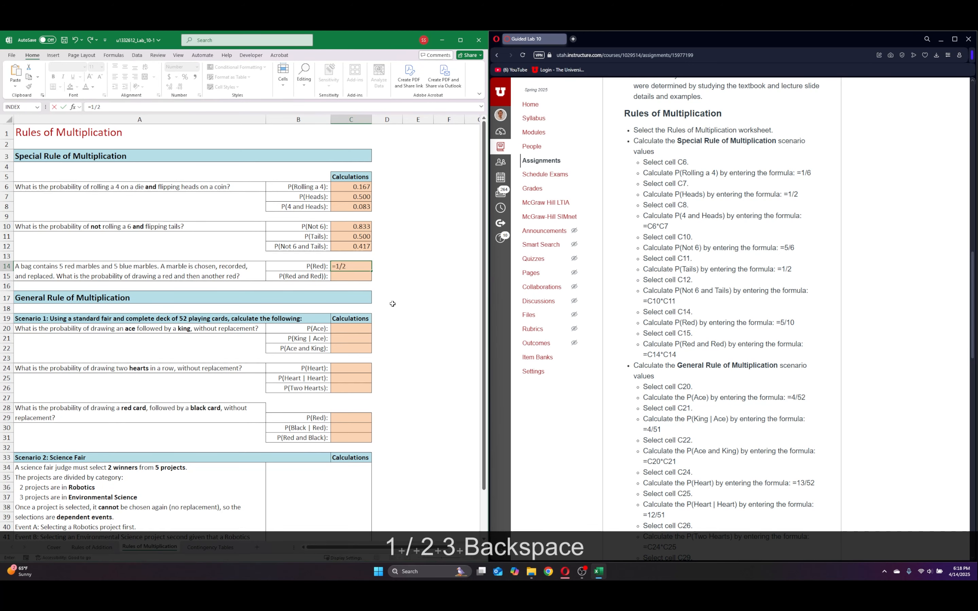
key("Return")
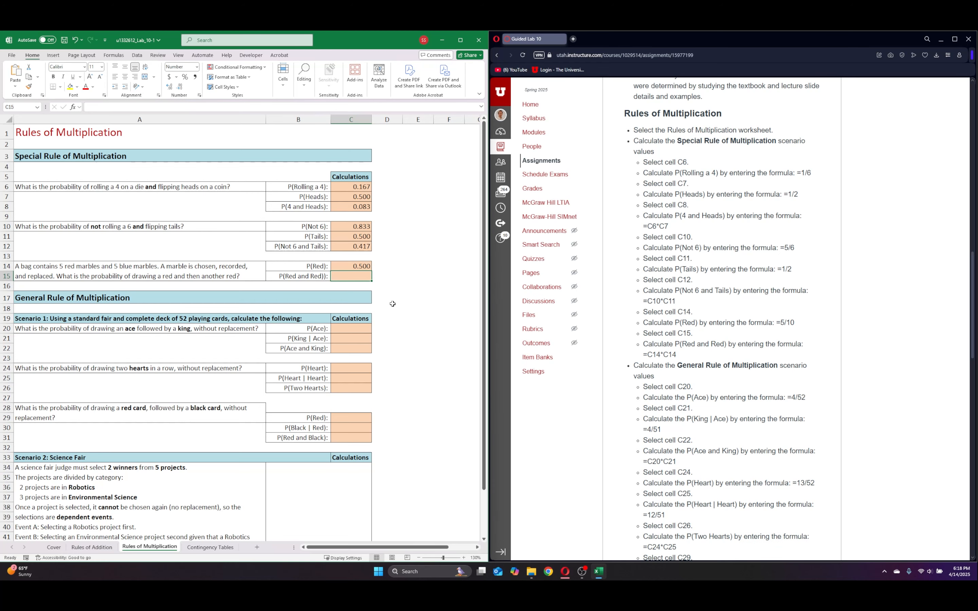
Calculate P(Red and Red) for the marble bag in C15 with the formula =1/2*1/2.
type("=")
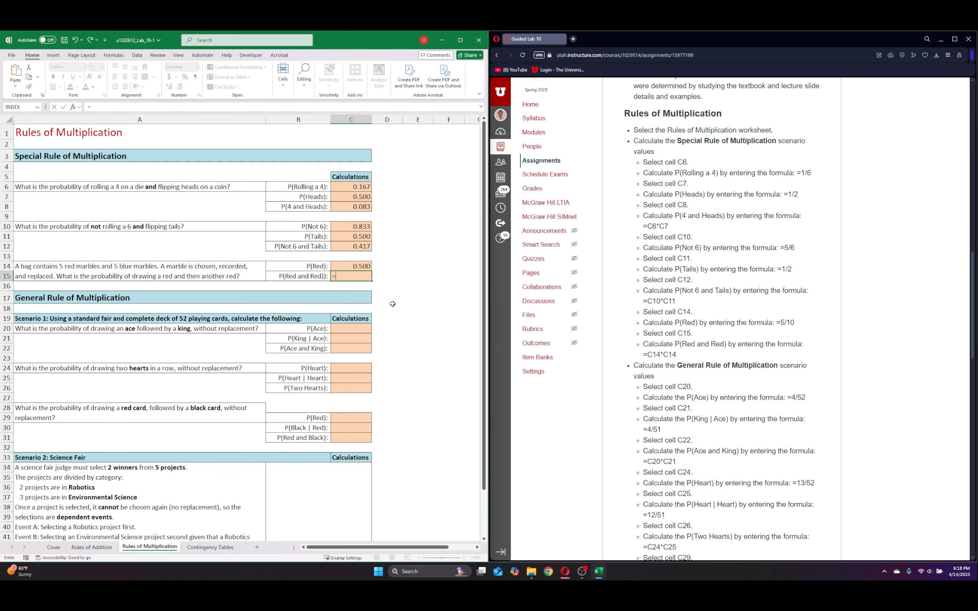
type("1/2")
key("Return")
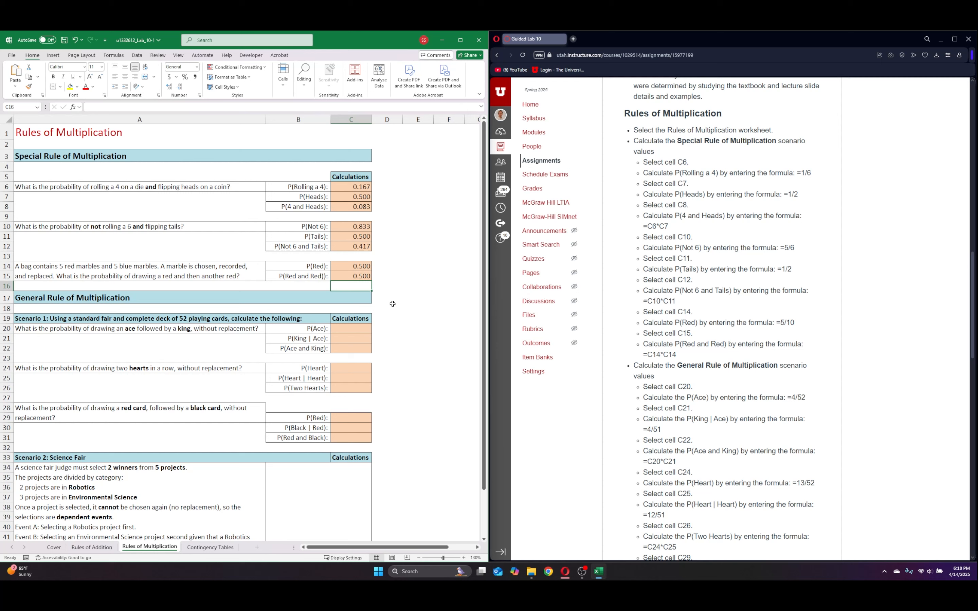
left_click(346, 276)
double_click(346, 276)
type("*1/2")
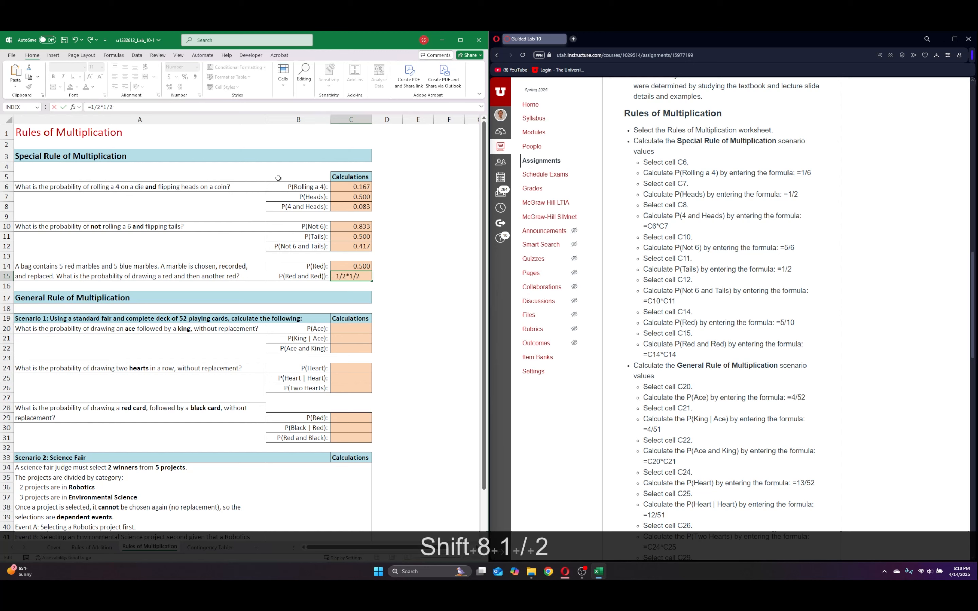
key("Return")
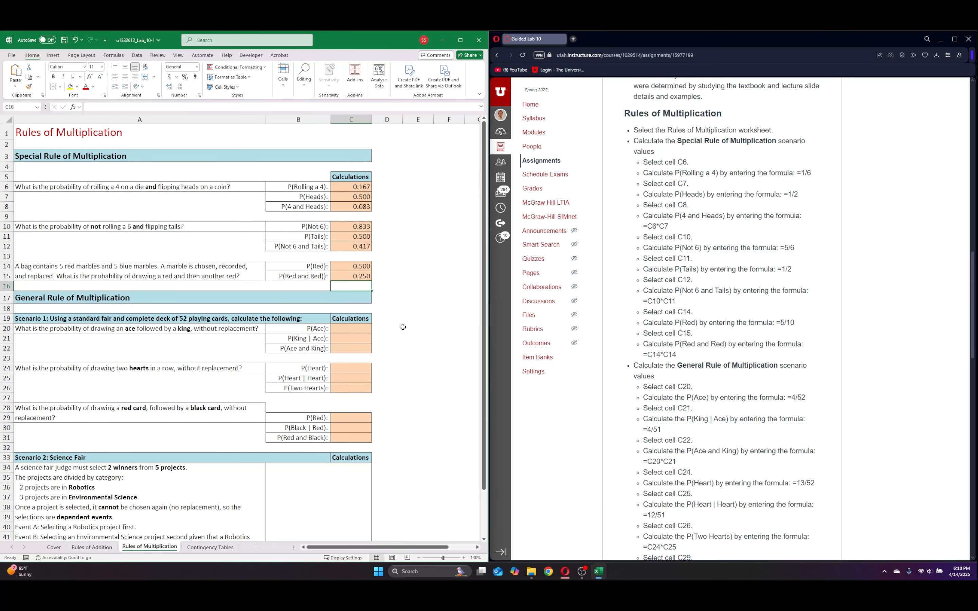
left_click(655, 352)
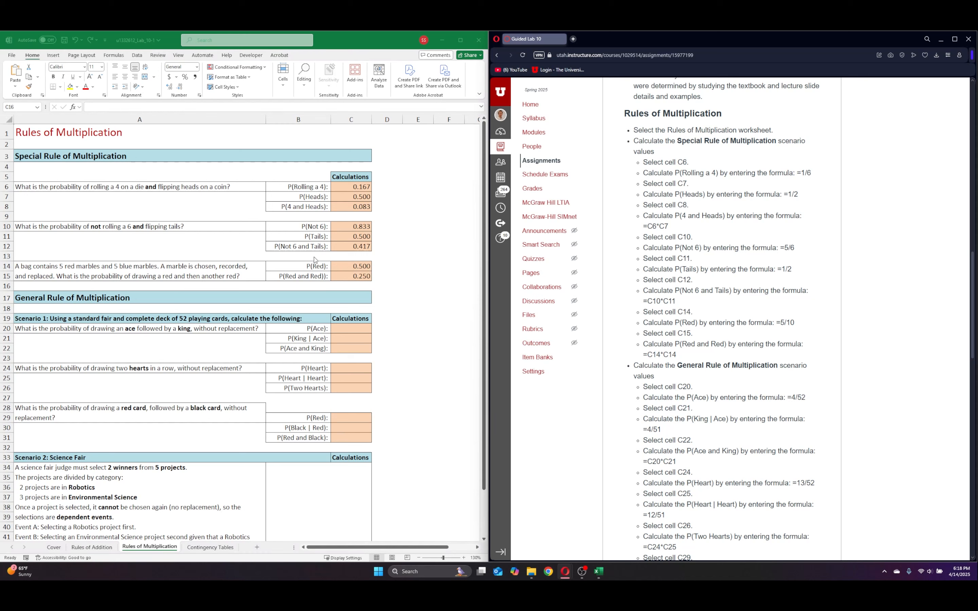
left_click(359, 280)
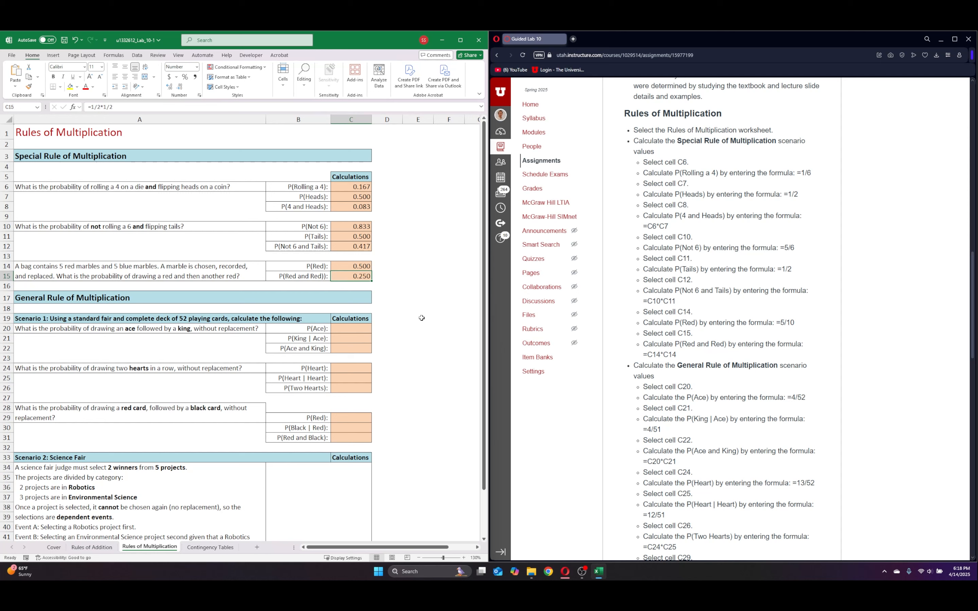
Calculate P(Ace) in C20 with the formula =4/52 and P(King | Ace) in C21 with =4/51.
left_click(350, 328)
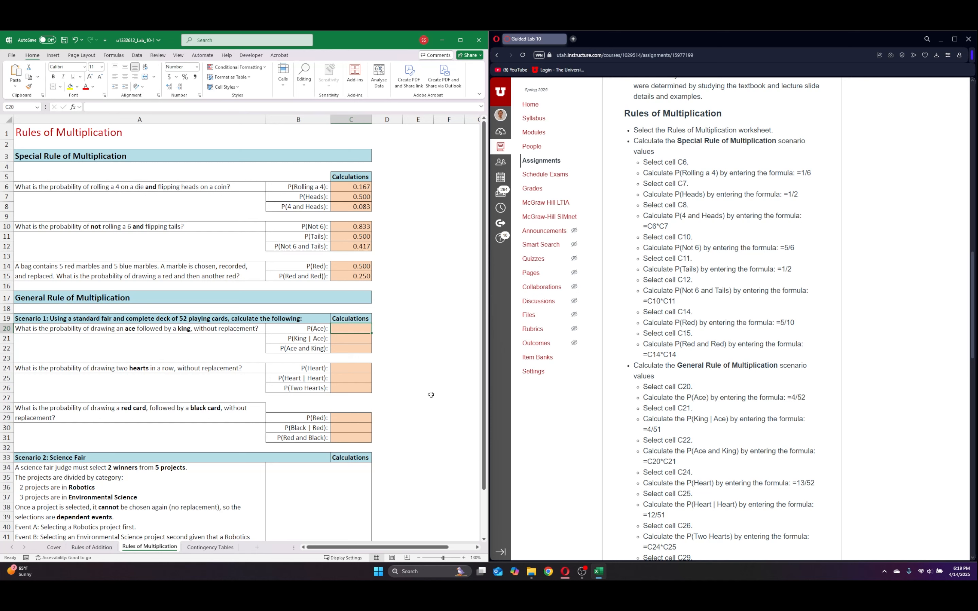
type("=4/52")
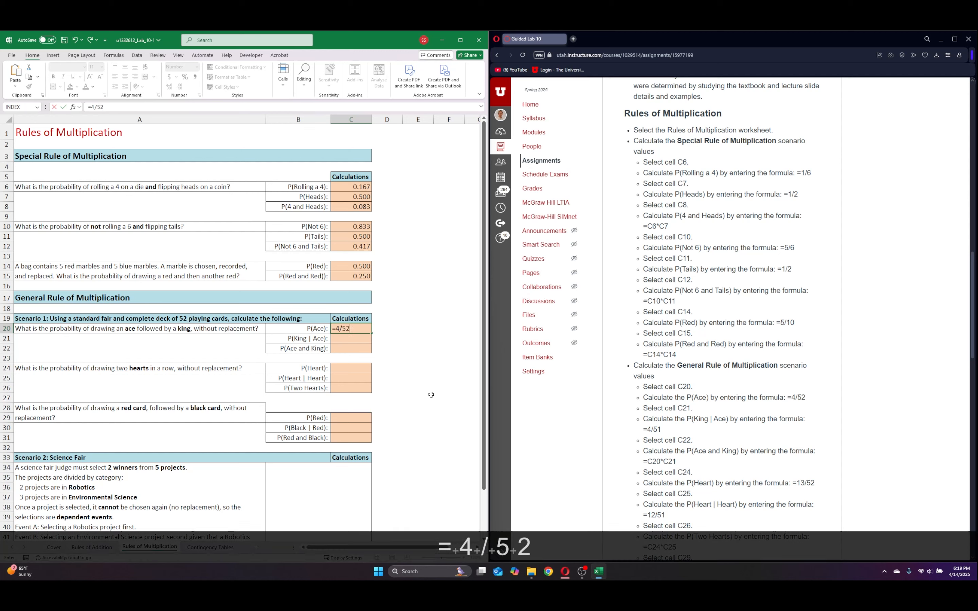
key("Return")
type("=")
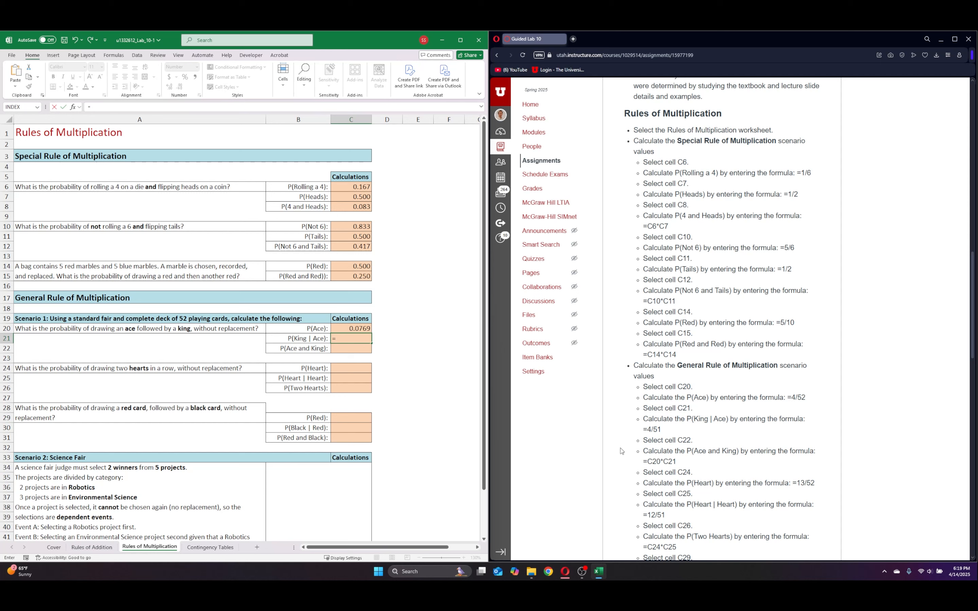
type("4/51")
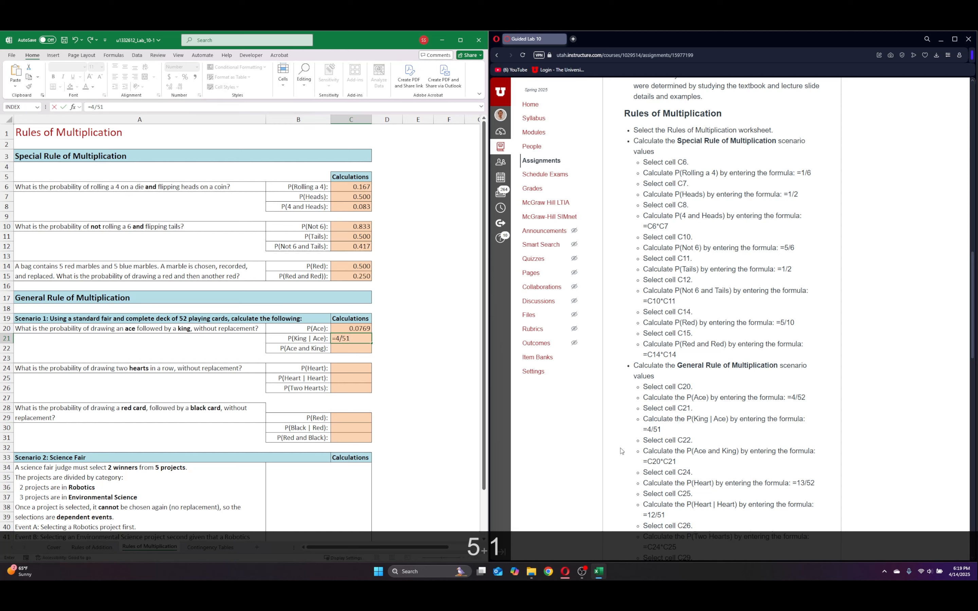
key("Return")
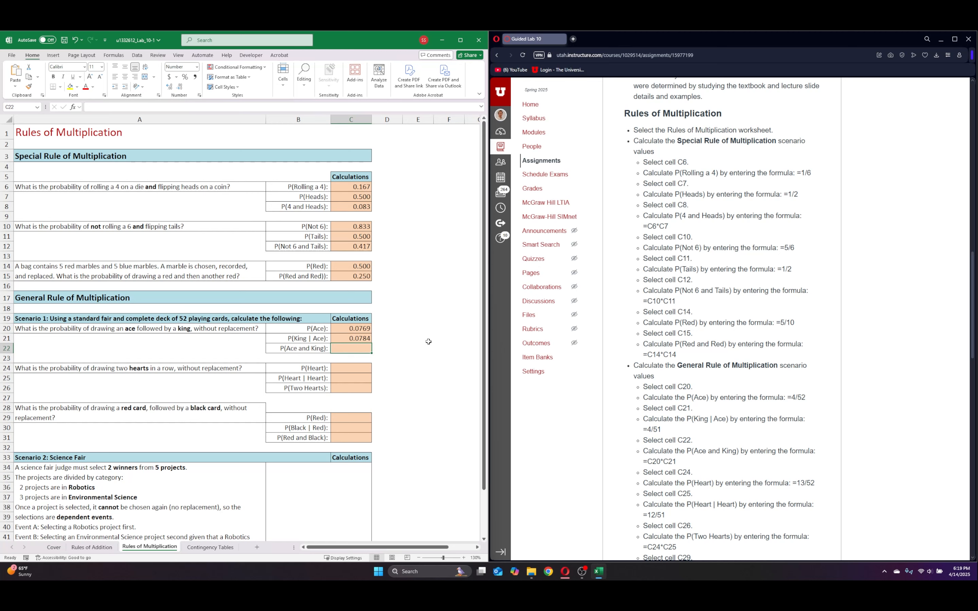
Calculate P(Ace and King) in C22 with the formula =C20*C21.
type("=")
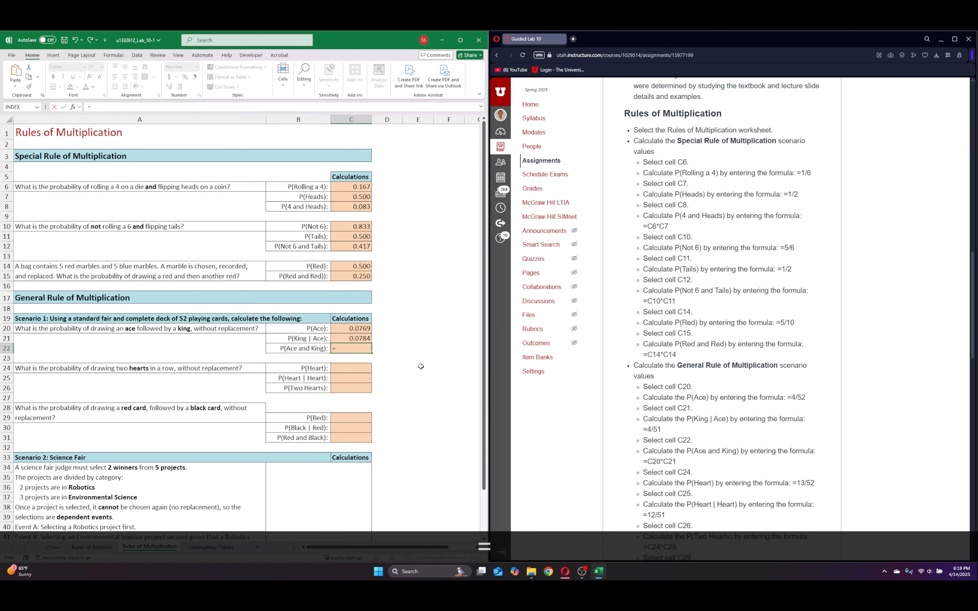
key("Up")
key("Up")
type("*")
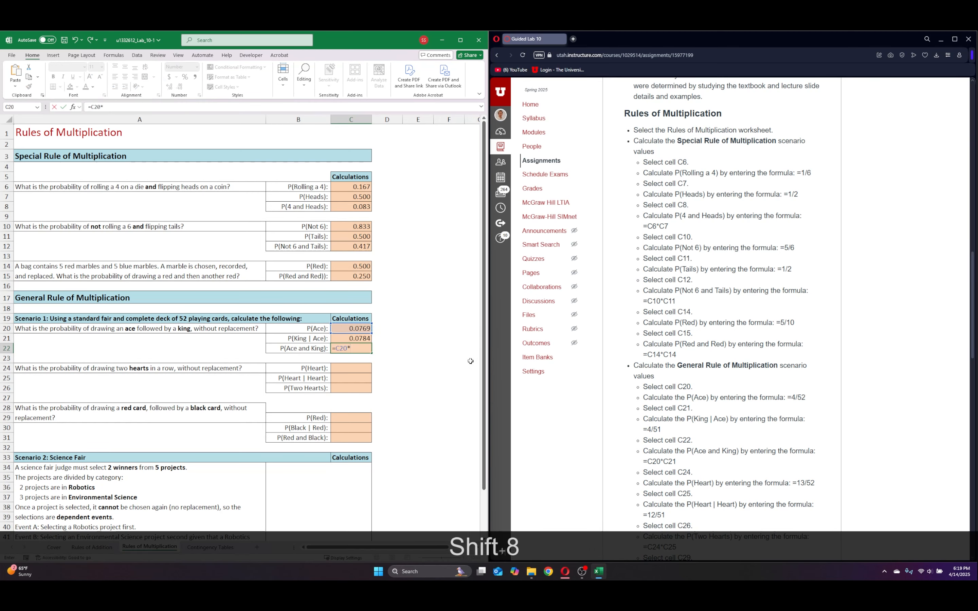
key("Up")
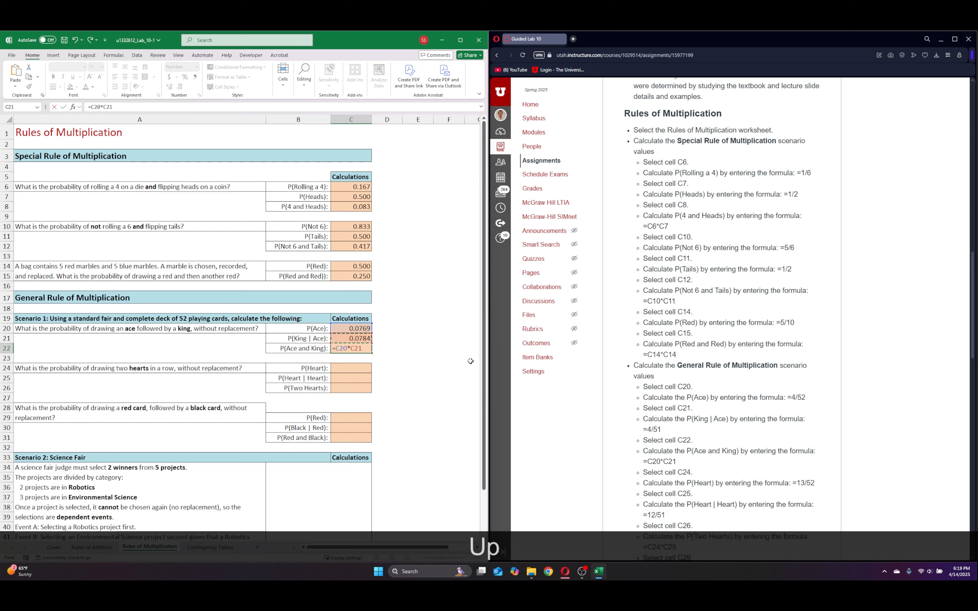
key("Return")
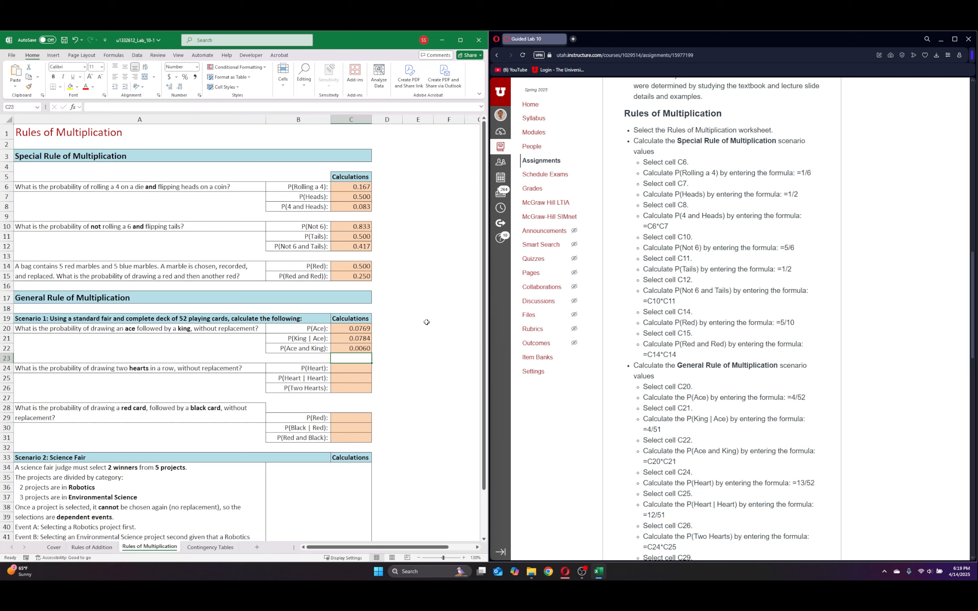
left_click(422, 357)
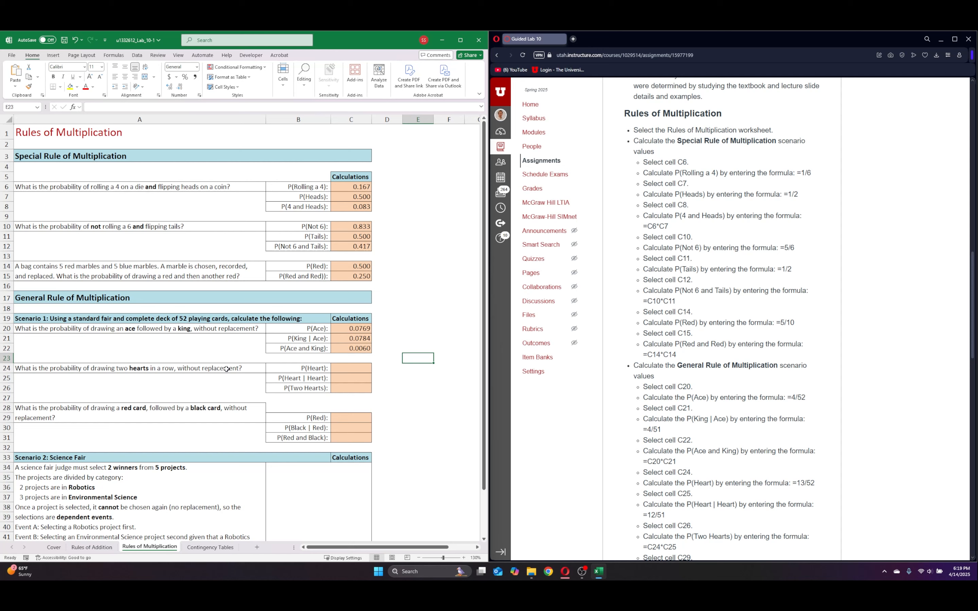
Calculate P(Heart) in C24 with the formula =13/52 and P(Heart | Heart) in C25 with =12/51.
left_click(350, 368)
type("=")
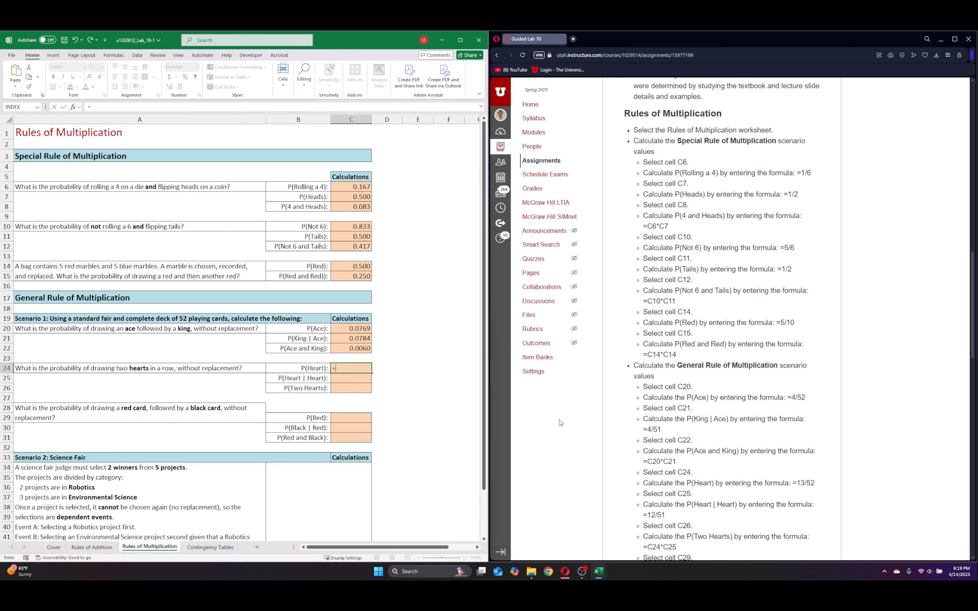
type("13/52")
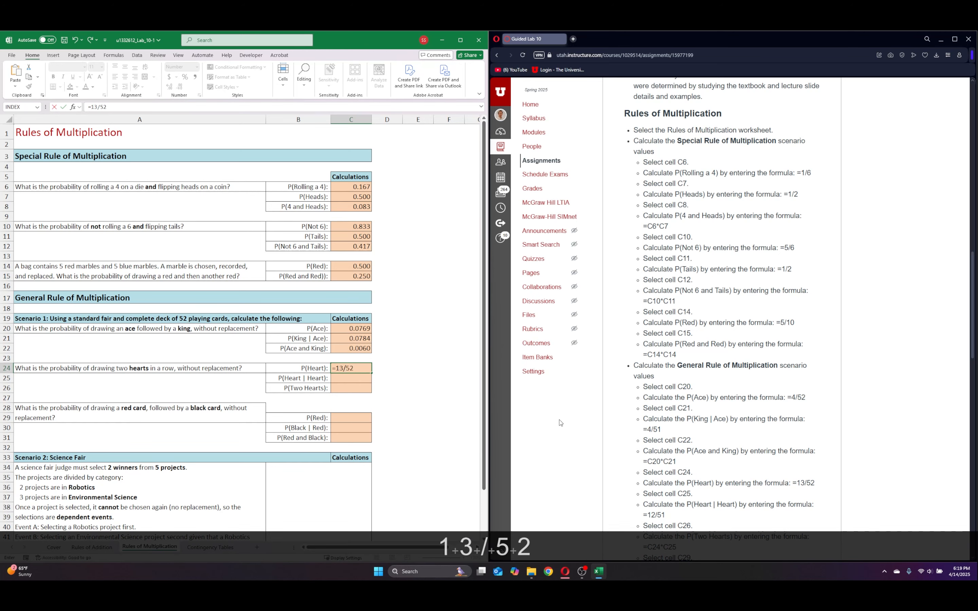
key("Return")
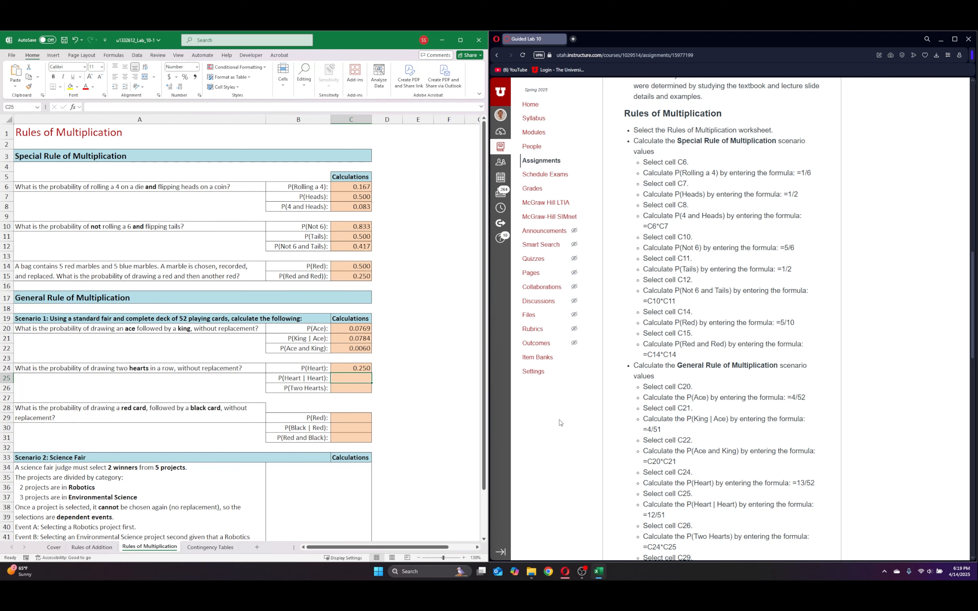
type("=12/51")
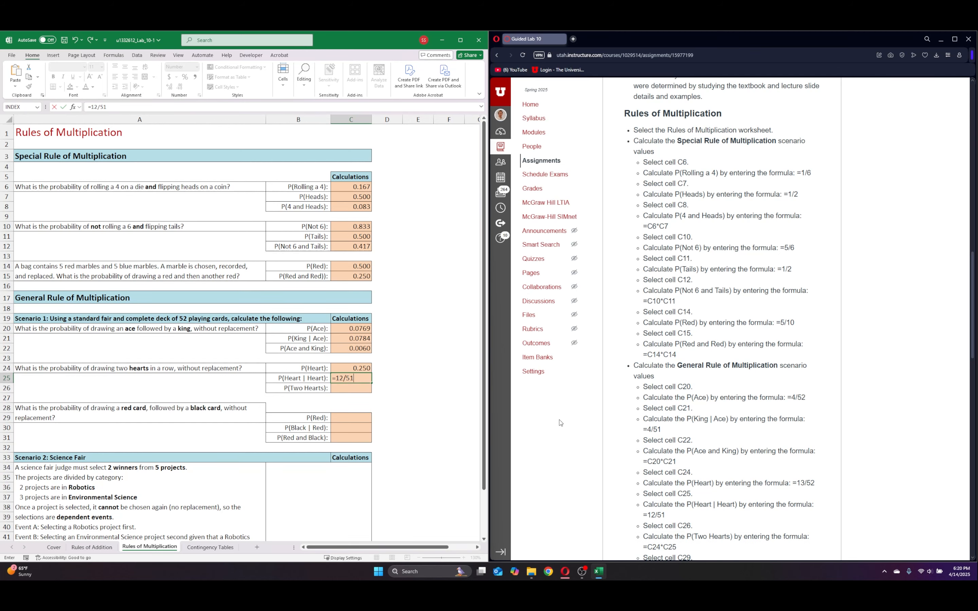
key("Return")
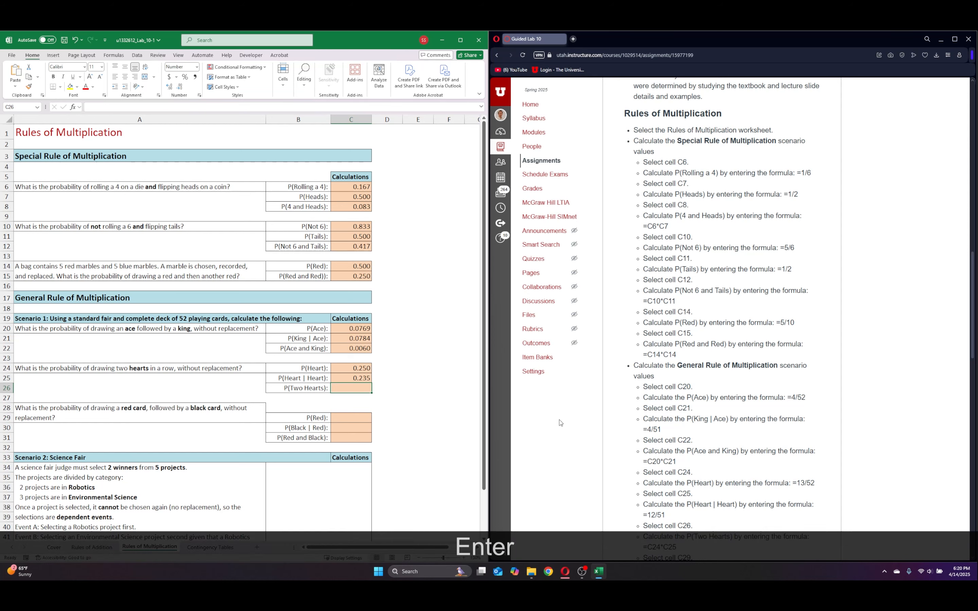
Calculate P(Two Hearts) in C26 with the formula =C24*C25.
type("=")
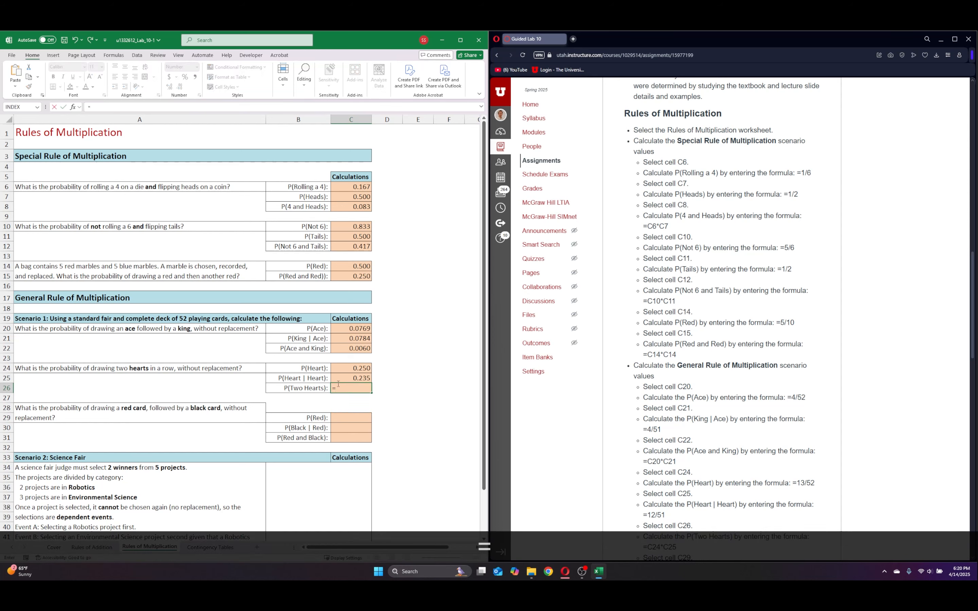
left_click(347, 365)
type("+")
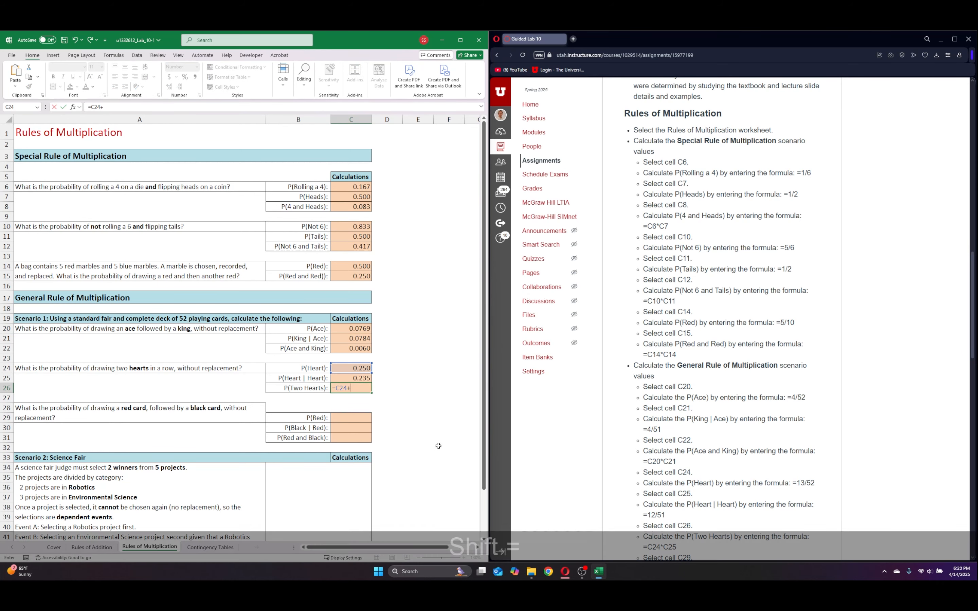
key("BackSpace")
type("*")
key("Up")
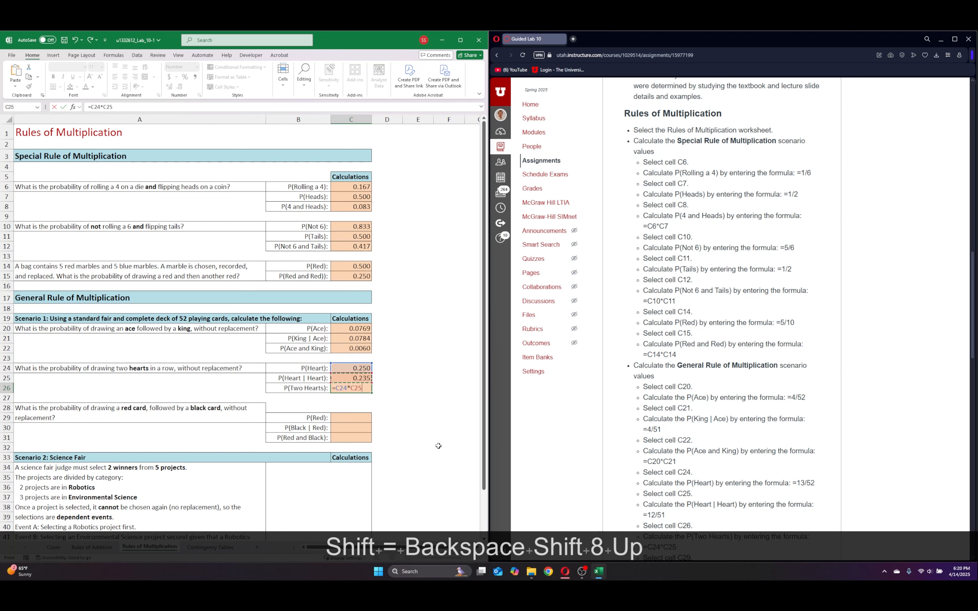
key("Return")
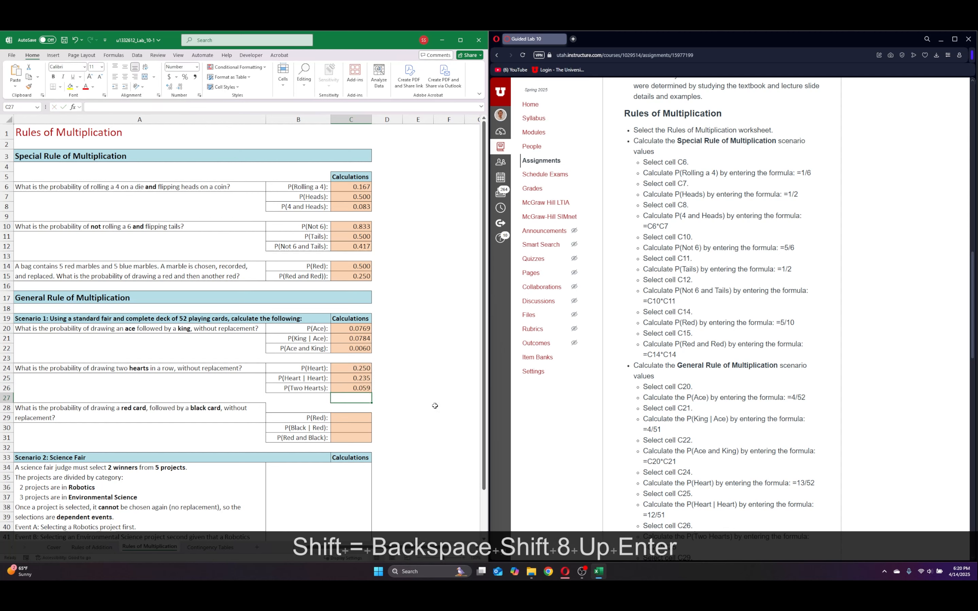
Calculate P(Red) in C29 with the formula =26/52 and P(Black | Red) in C30 with =26/51.
left_click(363, 420)
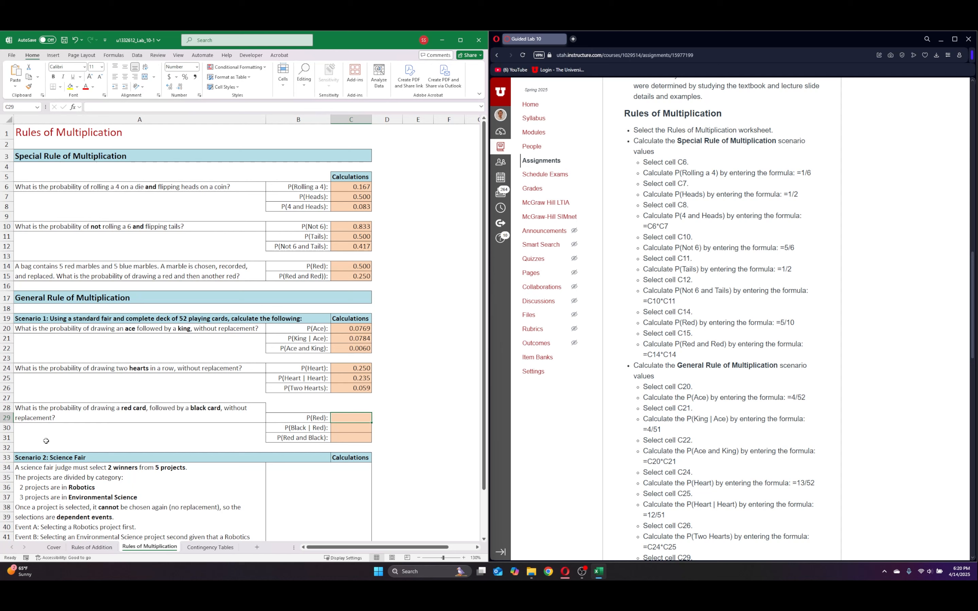
type("=")
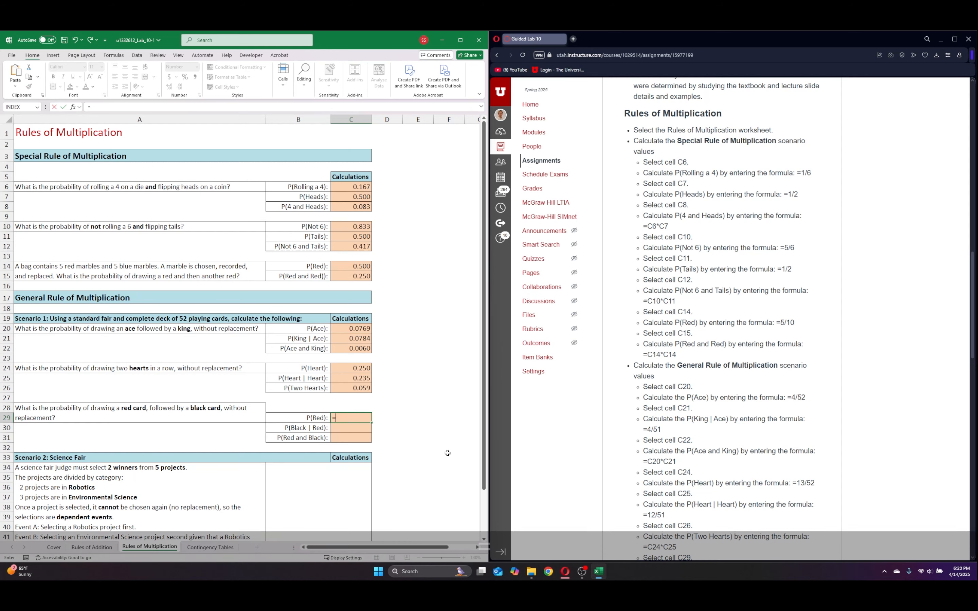
scroll(735, 438, "down", 1)
scroll(736, 437, "down", 3)
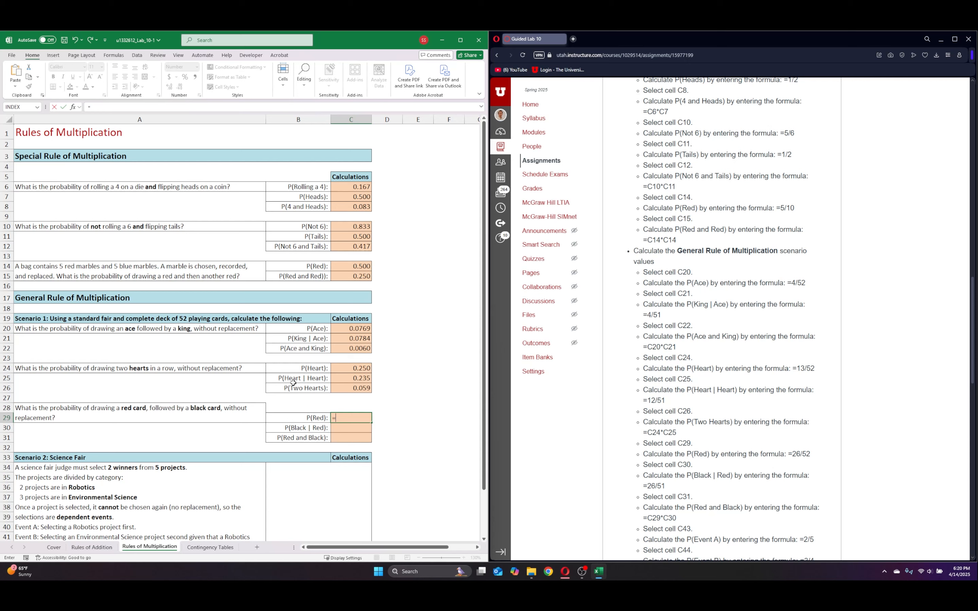
type("26/")
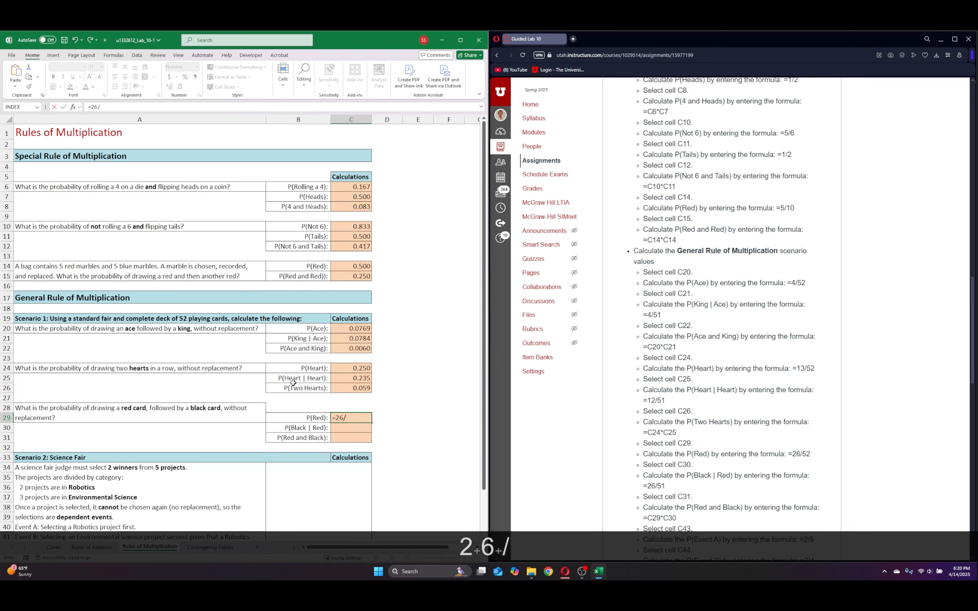
type("52")
key("Return")
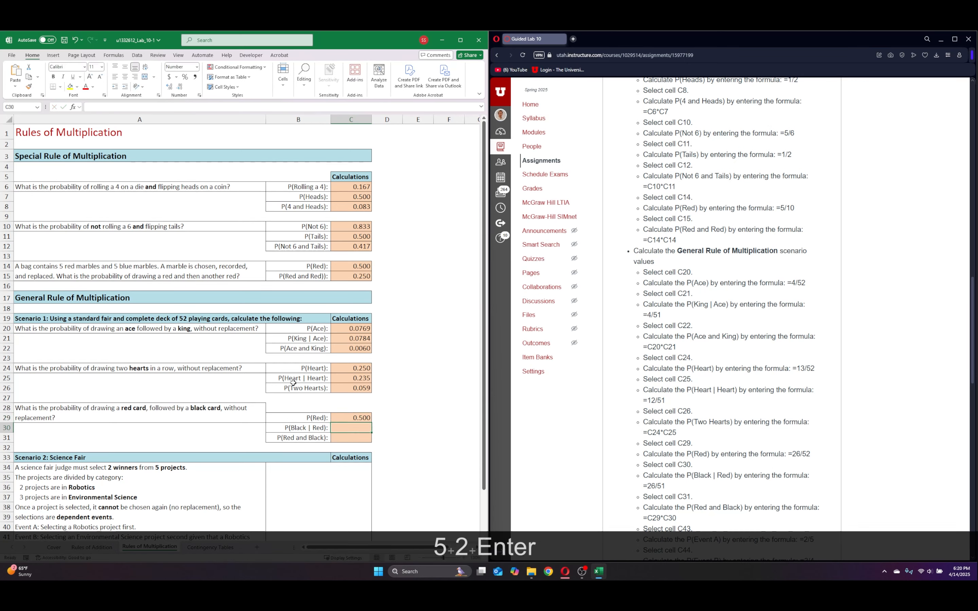
type("=")
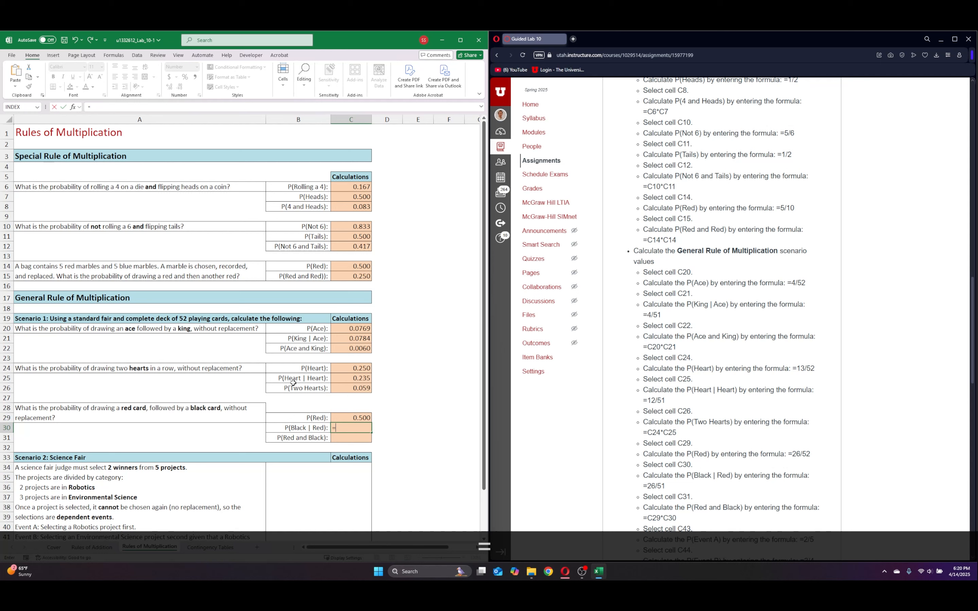
type("26/51")
key("Return")
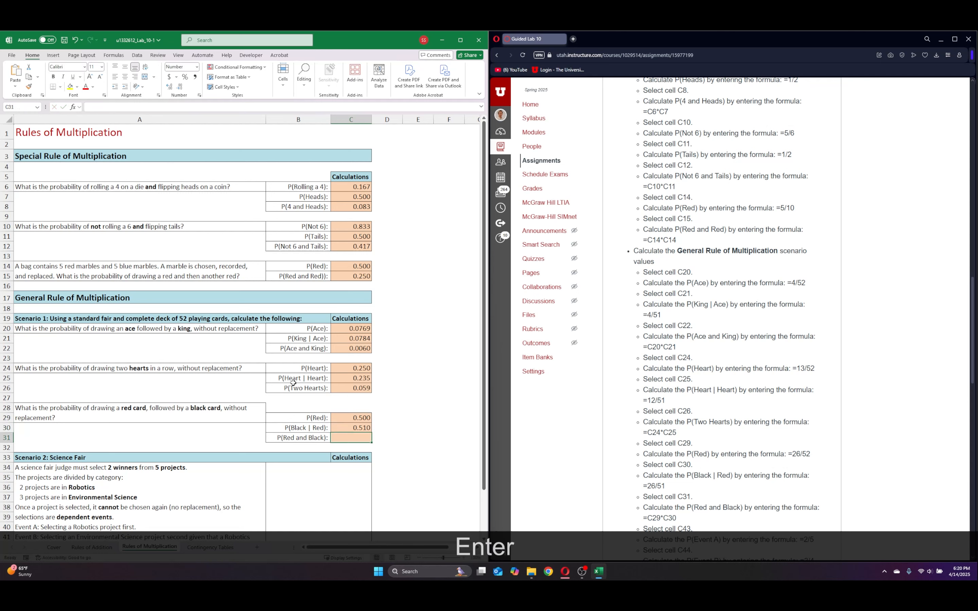
Calculate P(Red and Black) in C31 with the formula =C29*C30.
type("=")
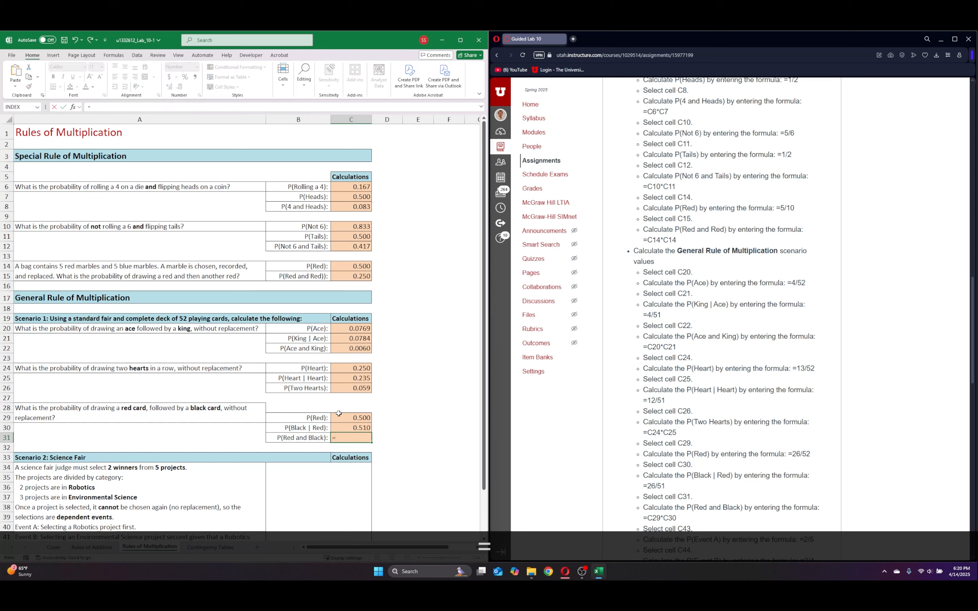
left_click(339, 417)
type("*")
key("Up")
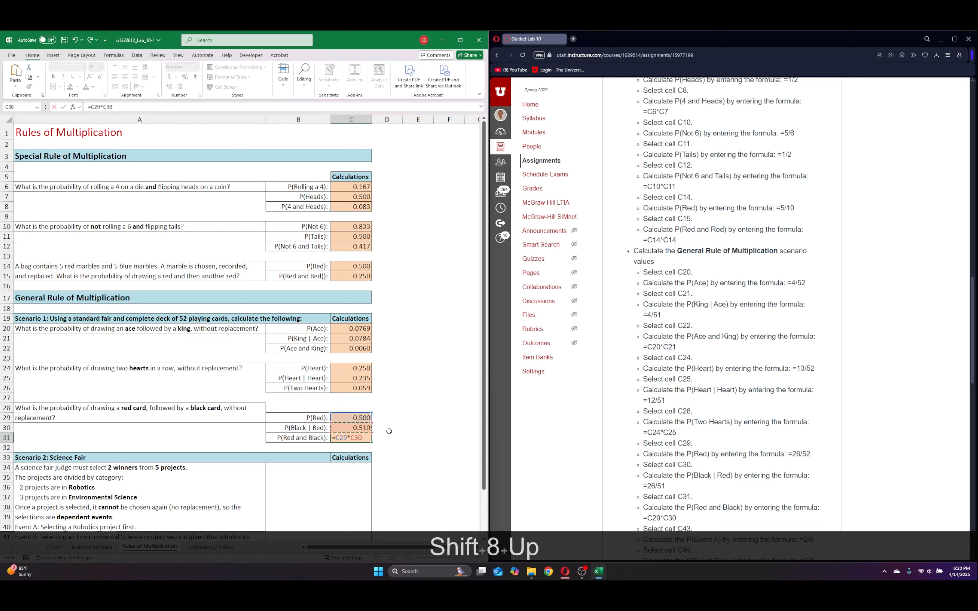
key("Return")
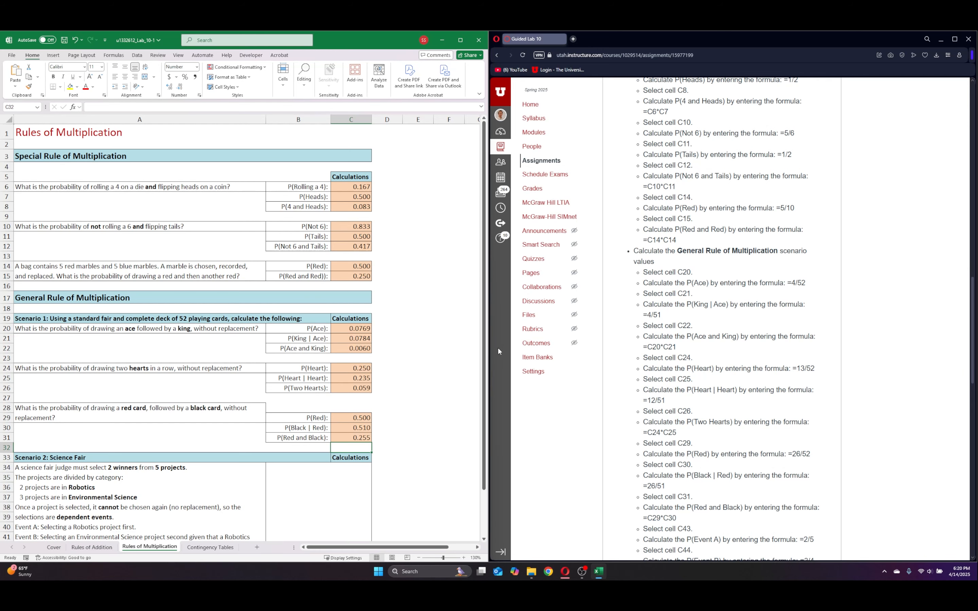
For the Science Fair scenario, calculate P(Event A) in C43 with the formula =2/5 and P(Event B|Event A) in C44 with =3/4.
scroll(431, 348, "down", 7)
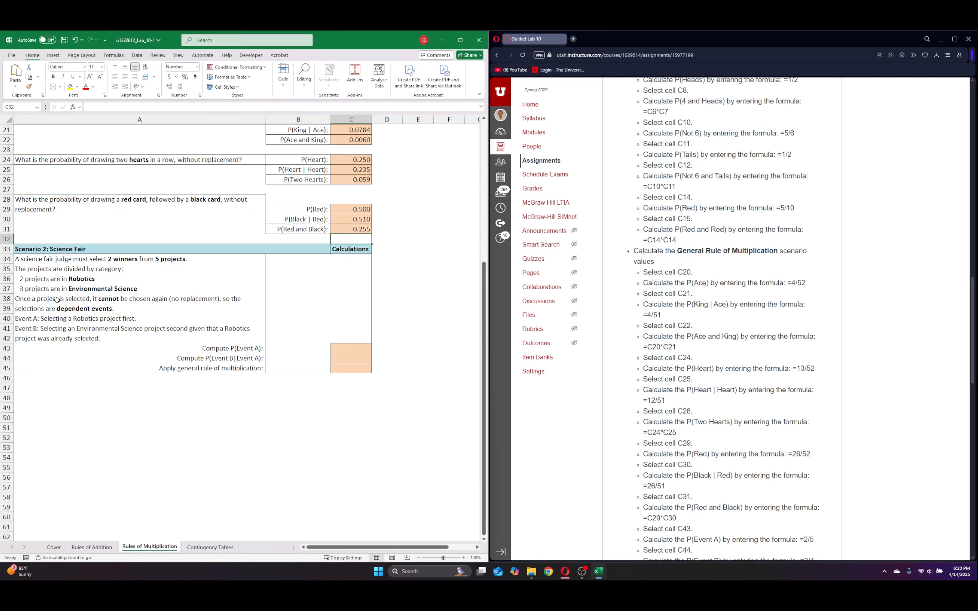
scroll(620, 368, "down", 3)
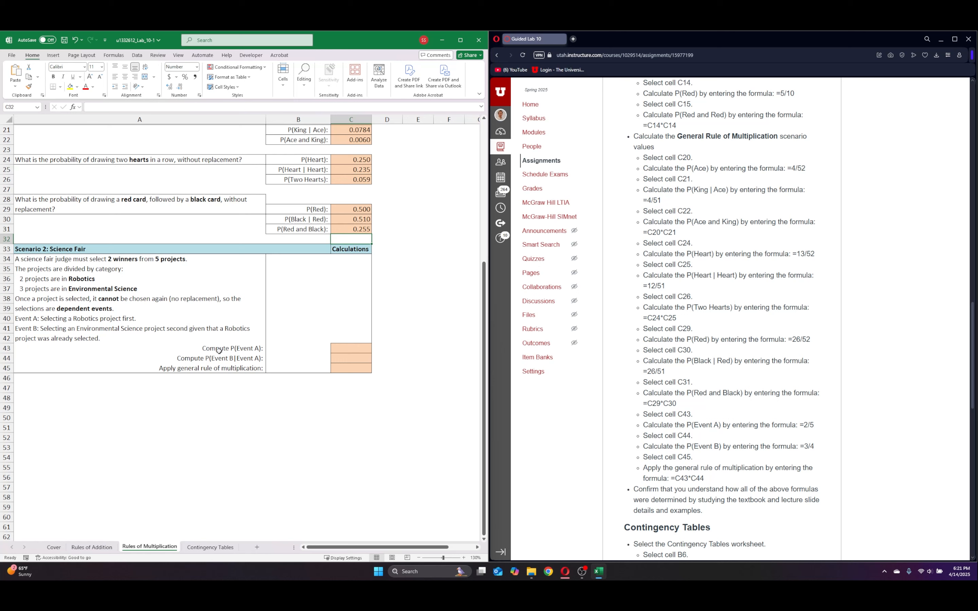
left_click(348, 348)
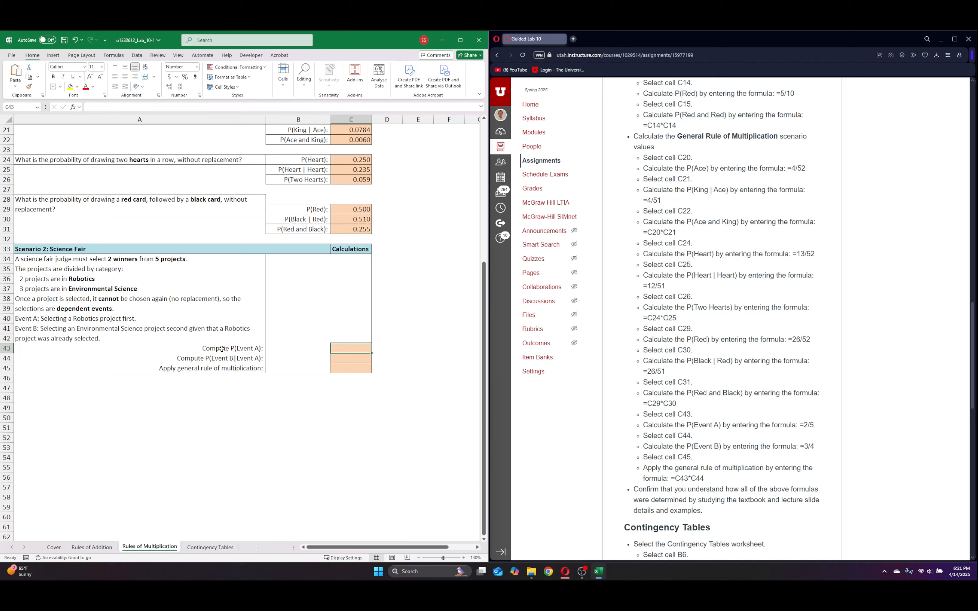
type("=")
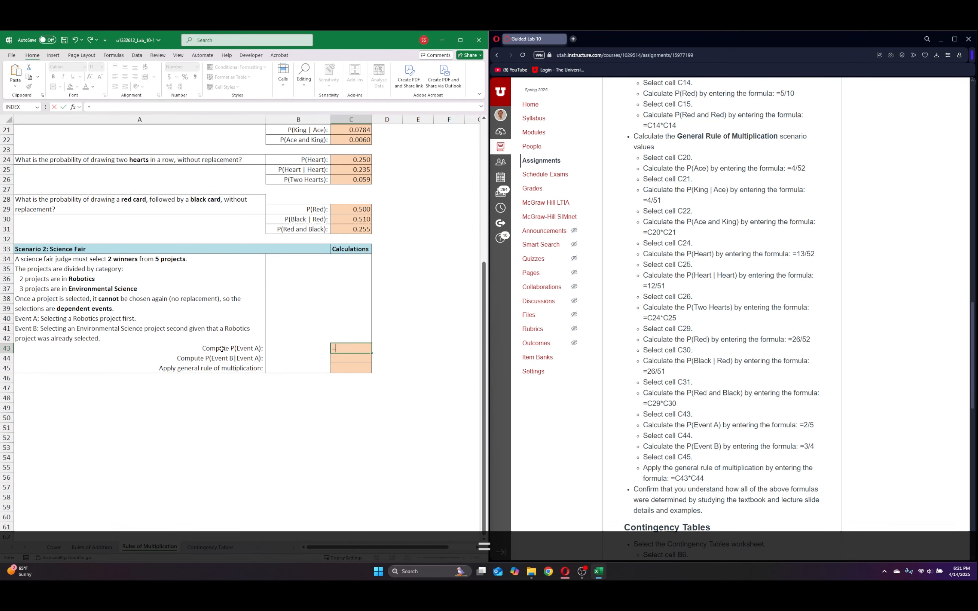
type("2/5")
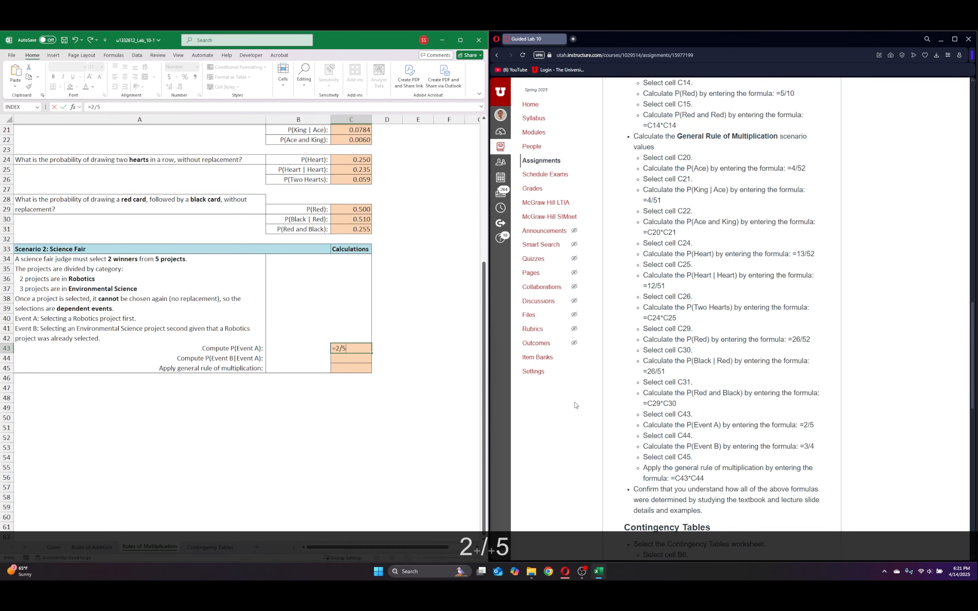
key("Return")
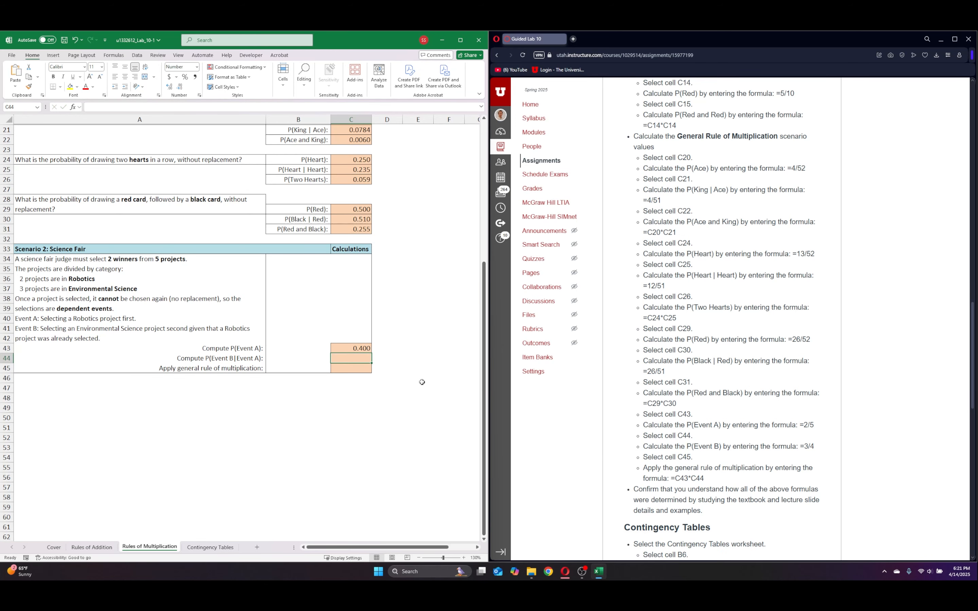
type("=")
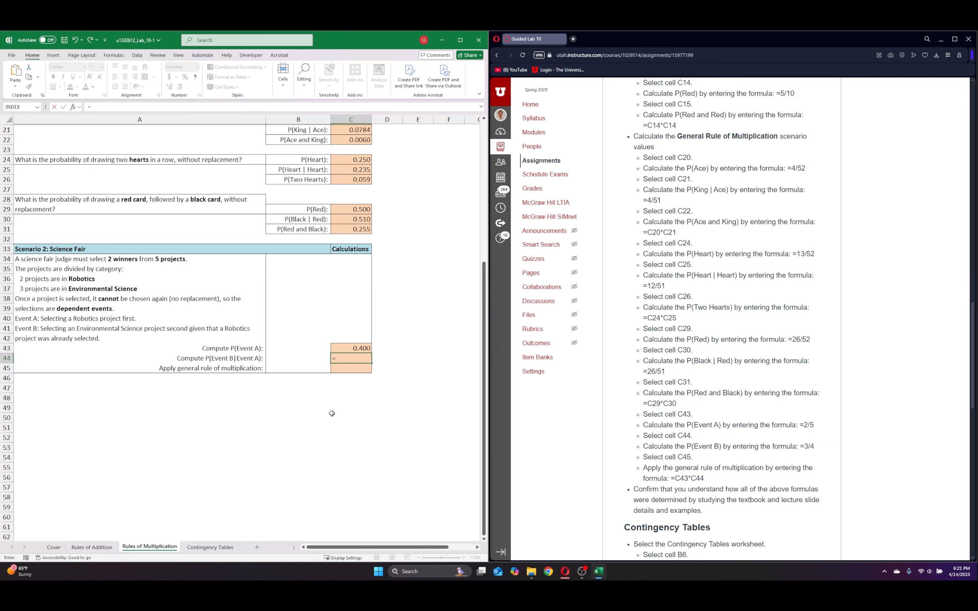
type("3/4")
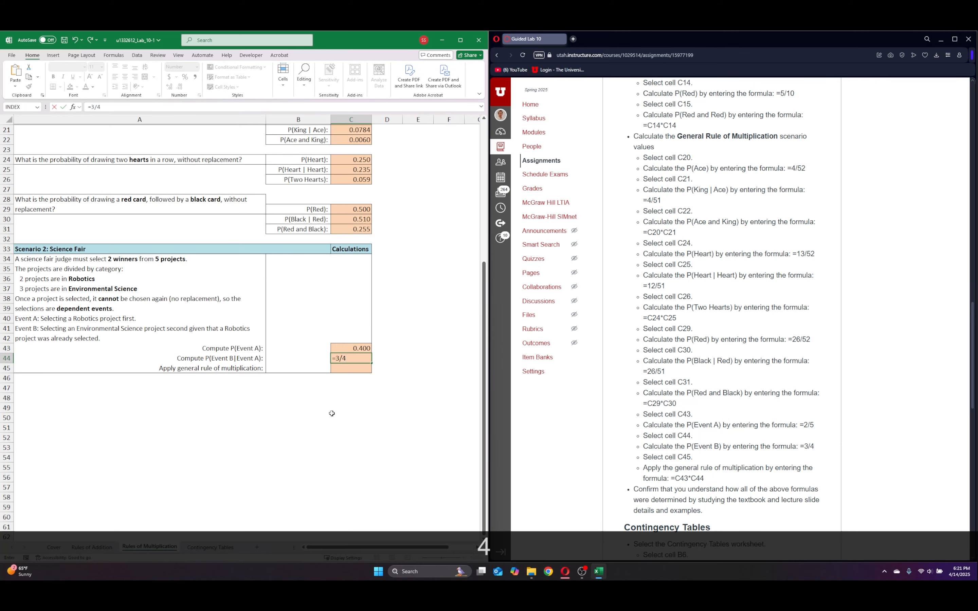
key("Return")
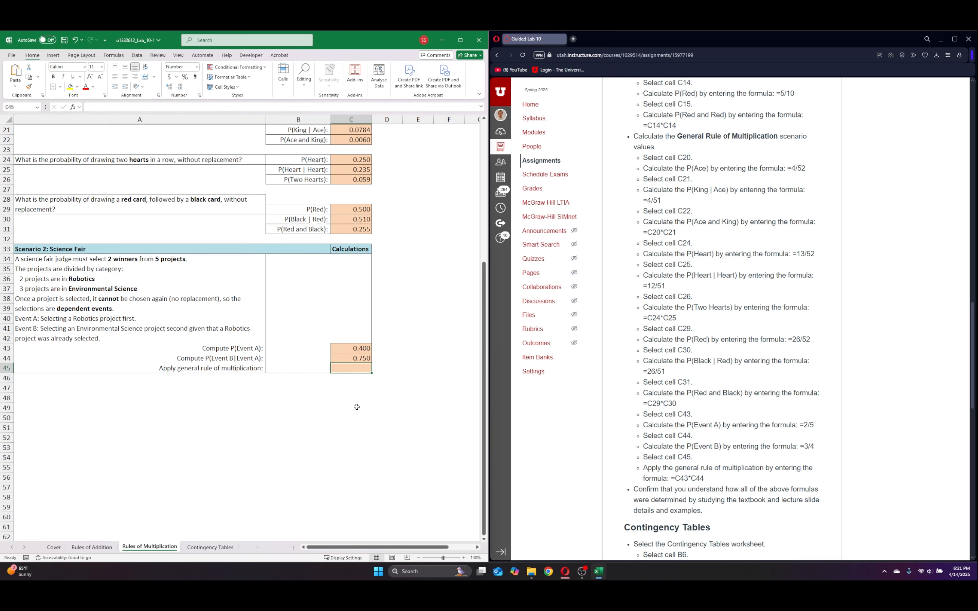
Apply the general rule of multiplication in C45 with the formula =C43*C44.
type("=")
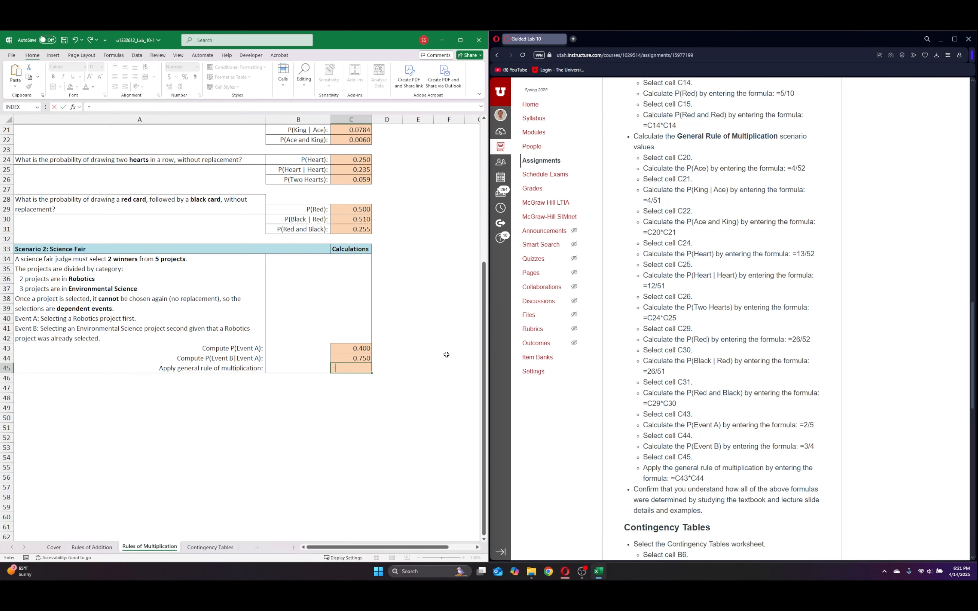
left_click(355, 348)
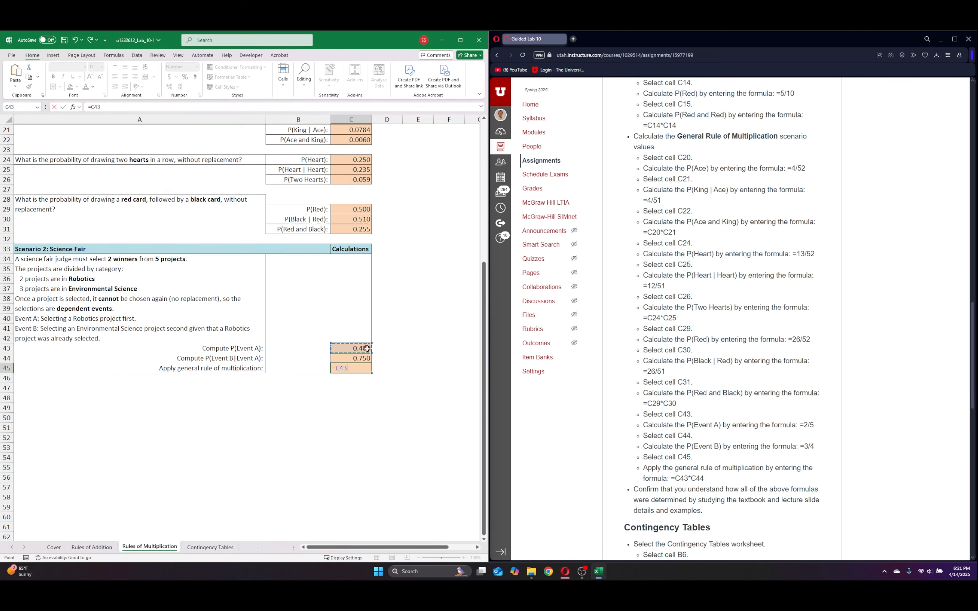
type("*")
key("Up")
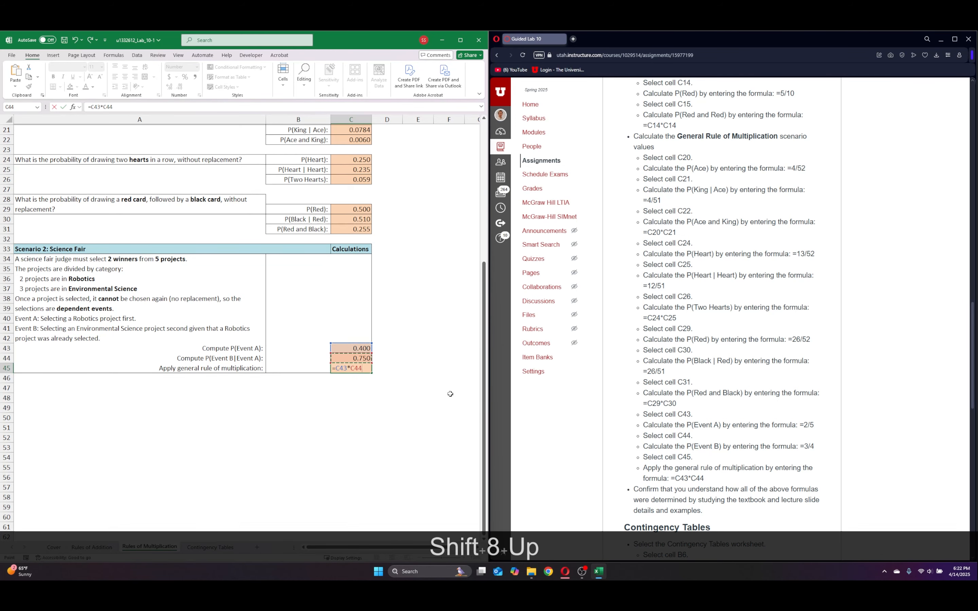
key("Return")
Review the completed Rules of Multiplication calculations and open the Contingency Tables worksheet.
scroll(393, 375, "up", 3)
scroll(392, 375, "down", 2)
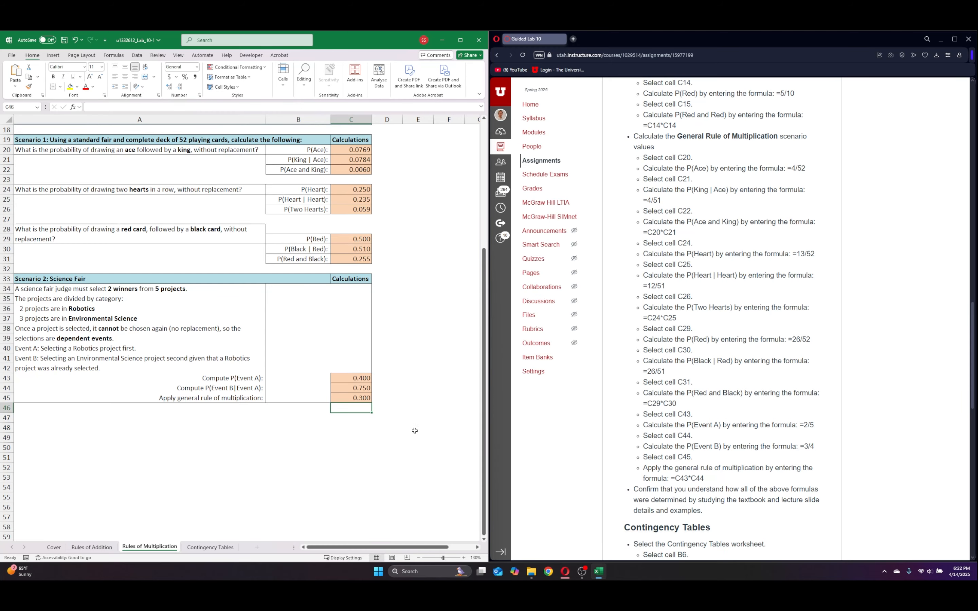
scroll(398, 434, "up", 6)
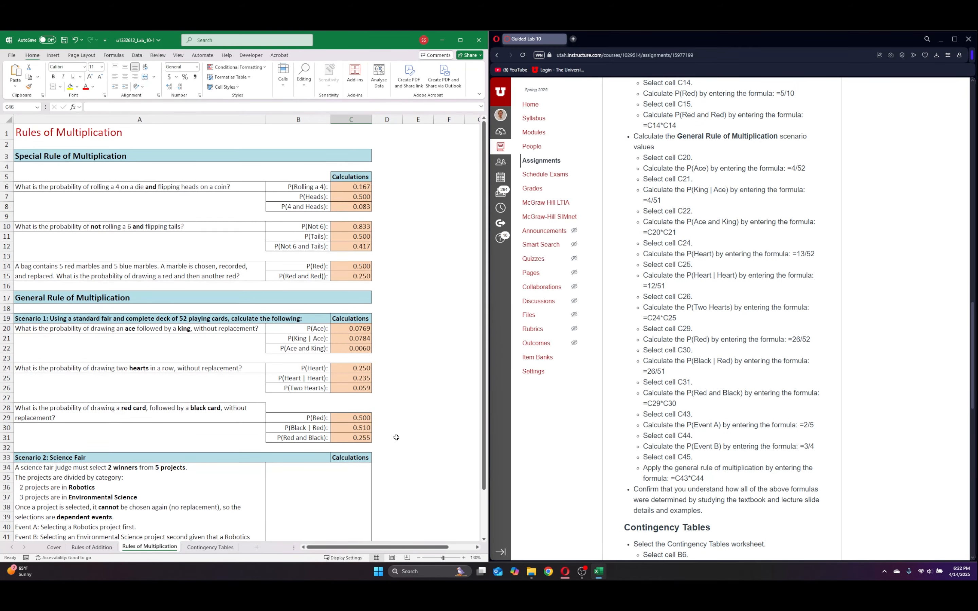
scroll(390, 440, "down", 4)
scroll(630, 441, "down", 10)
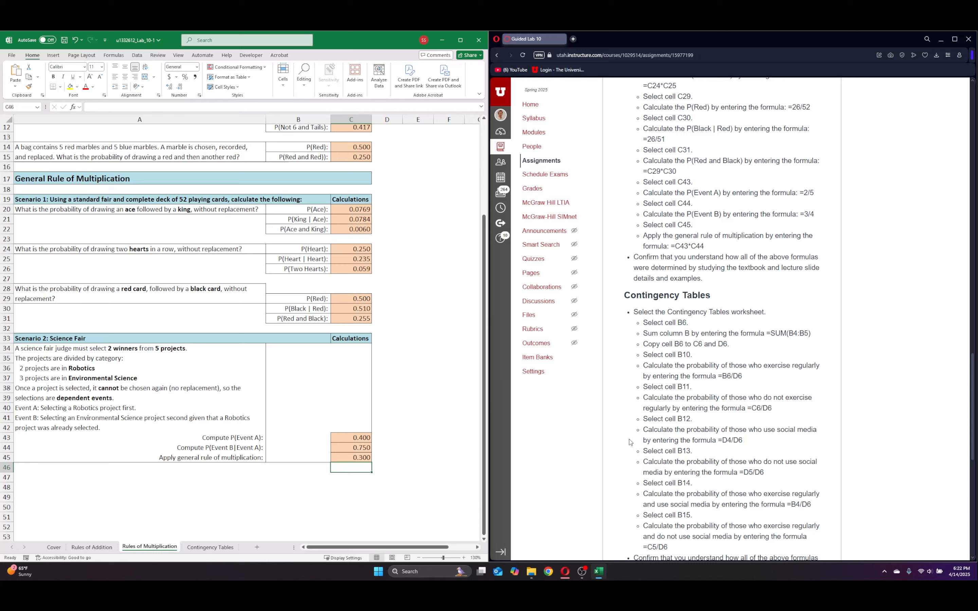
scroll(629, 441, "up", 1)
left_click(196, 547)
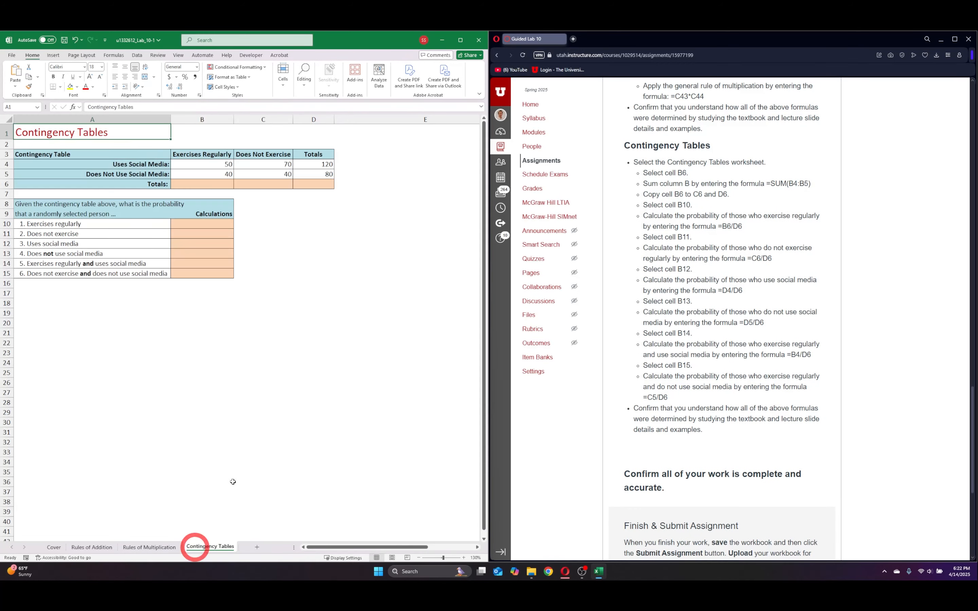
Total column B of the contingency table in B6 with =SUM(B4:B5) and copy the formula to C6 and D6.
left_click(207, 187)
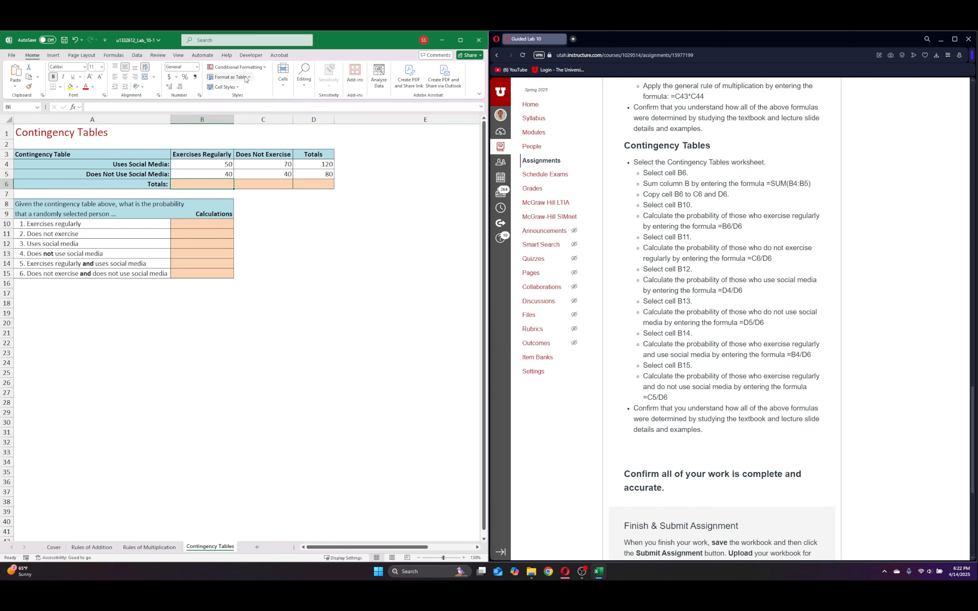
type("=SUM(B4:B5)")
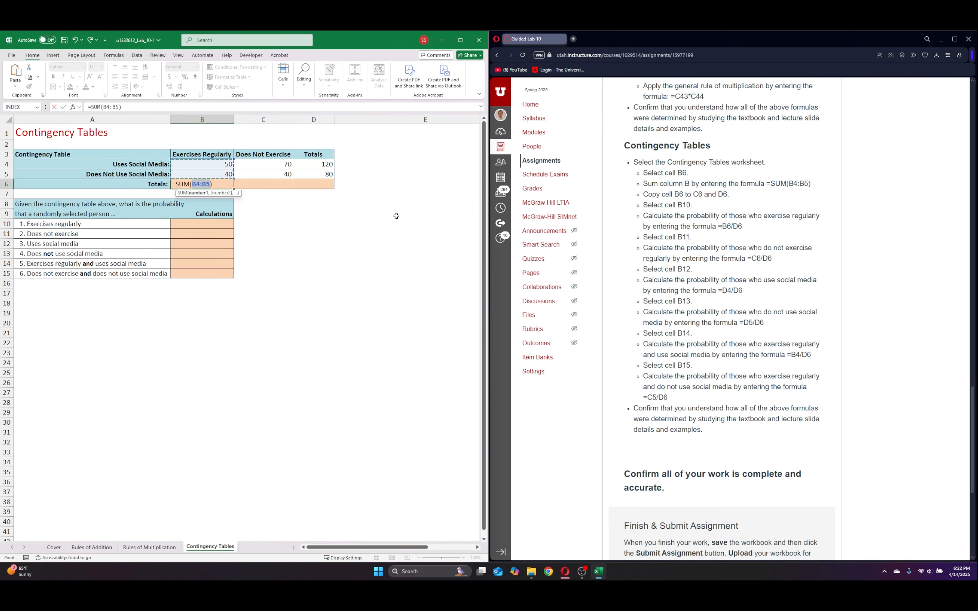
key("Return")
left_click(229, 186)
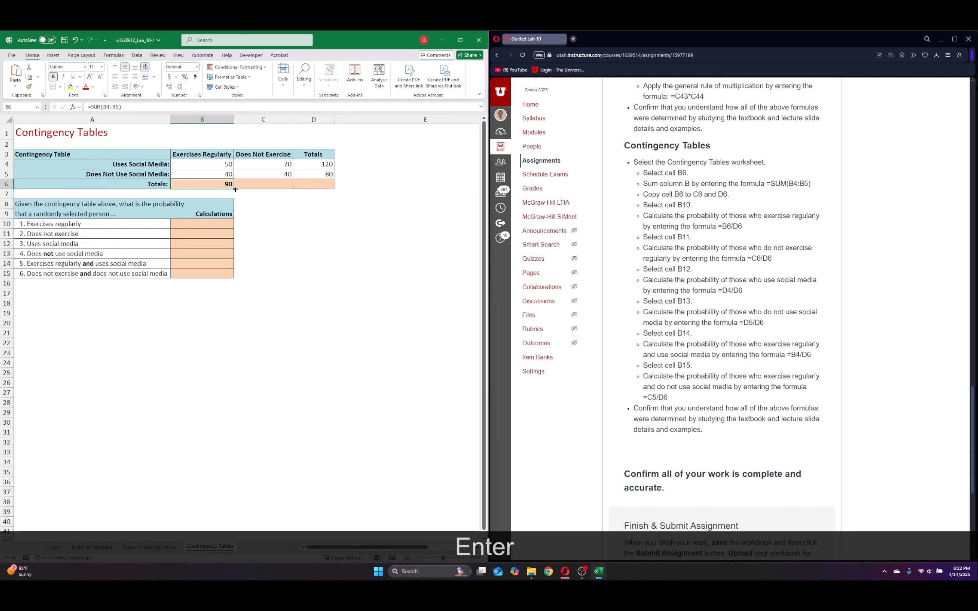
left_click_drag(229, 187, 316, 185)
left_click(311, 274)
Calculate the probability of a person who exercises regularly in B10 with the formula =B6/D6.
left_click(189, 223)
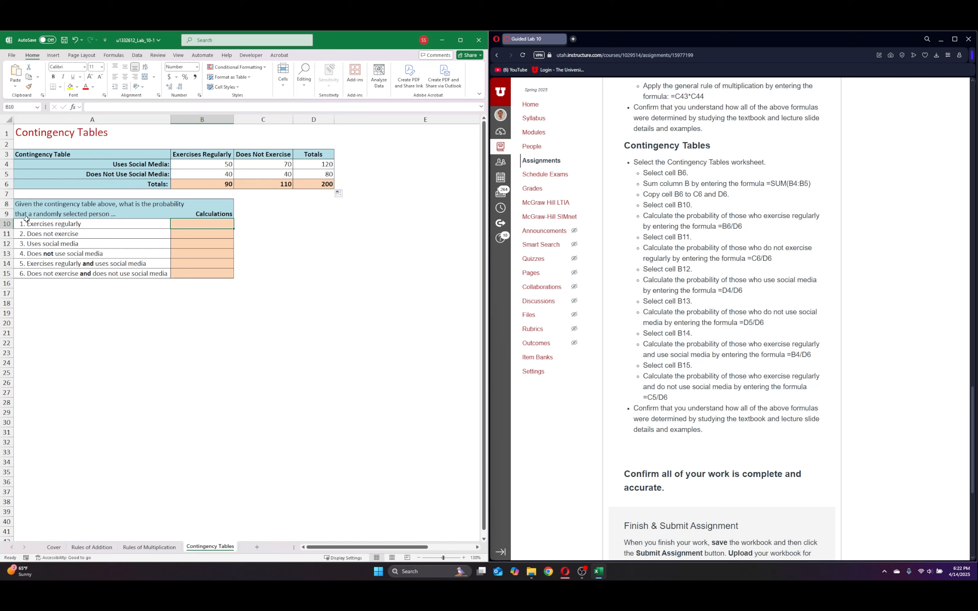
left_click(215, 222)
type("=")
left_click(202, 183)
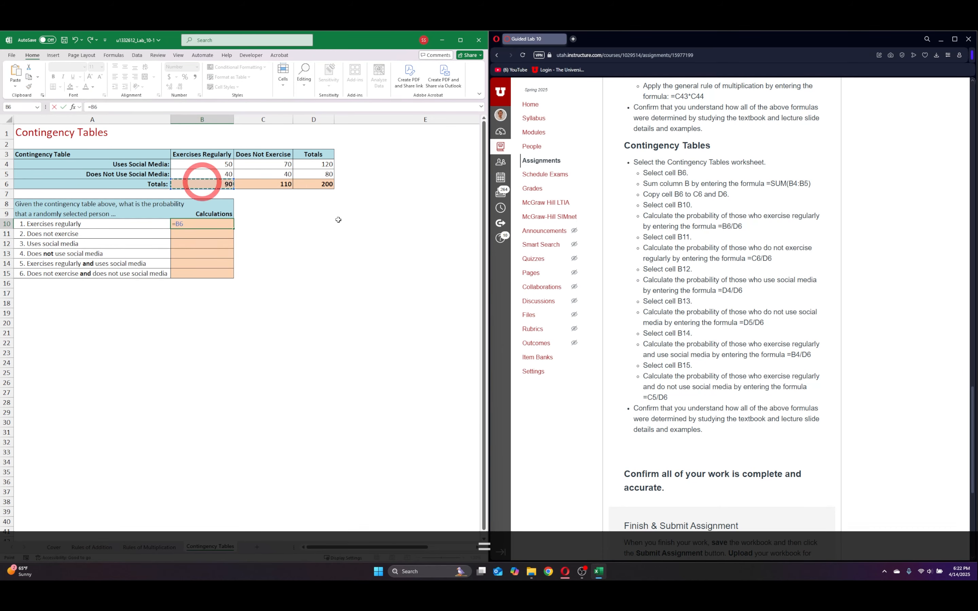
type("/")
left_click(309, 185)
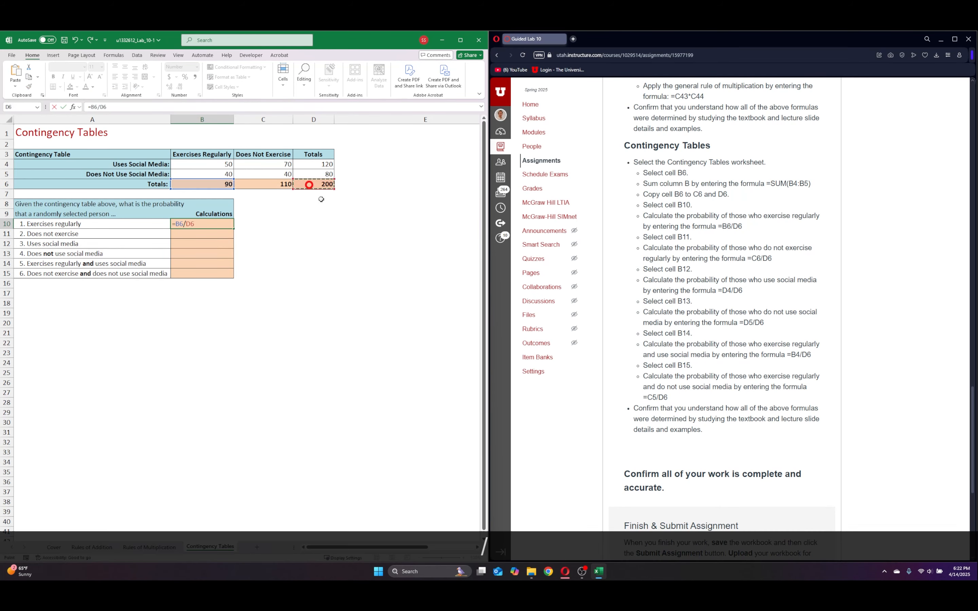
key("Return")
Calculate the probability of a person who does not exercise in B11 with the formula =C6/D6.
type("=")
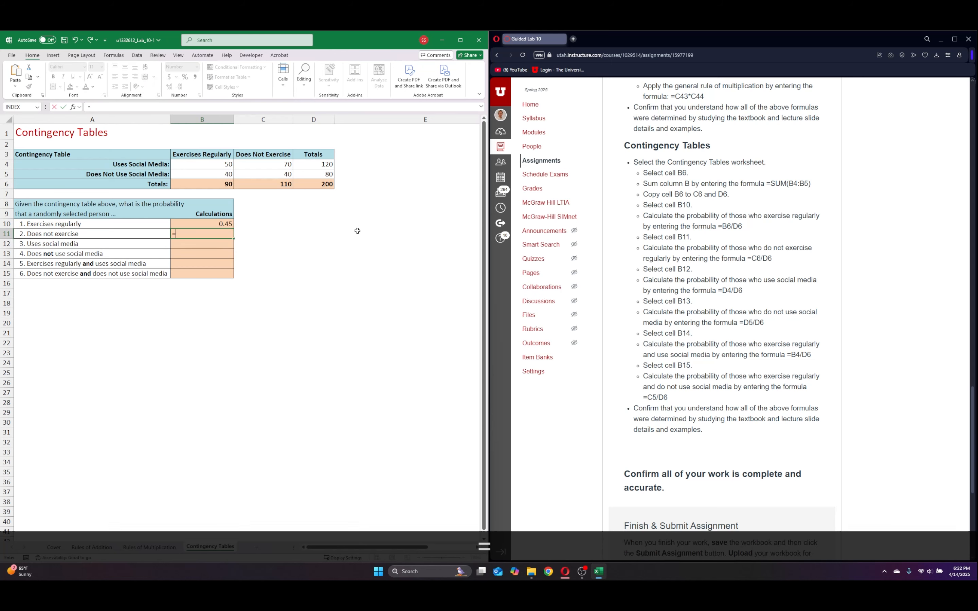
left_click(263, 186)
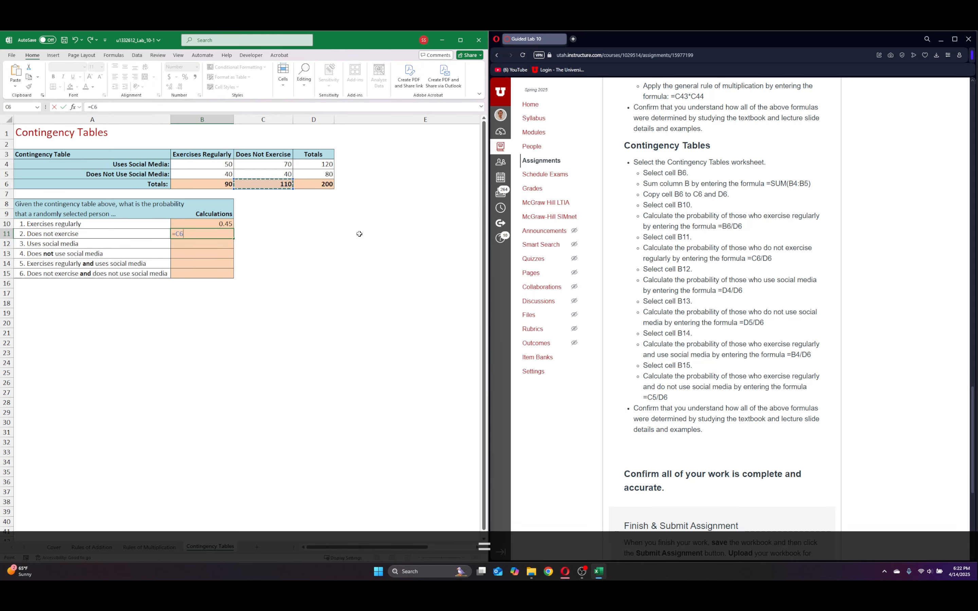
type("/")
left_click(317, 185)
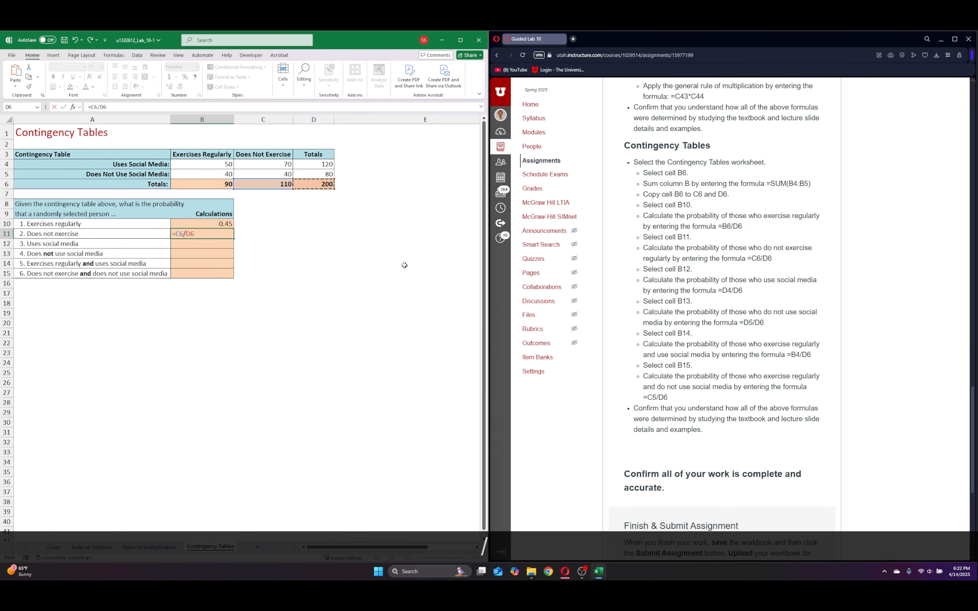
key("Return")
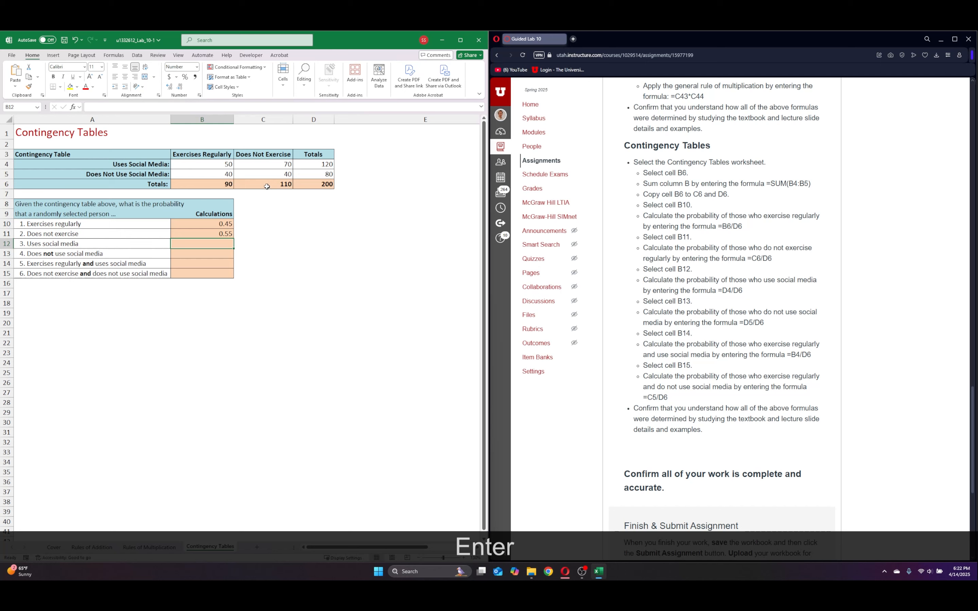
Calculate the probability of a person who uses social media in B12 with the formula =D4/D6.
type("=")
left_click(321, 163)
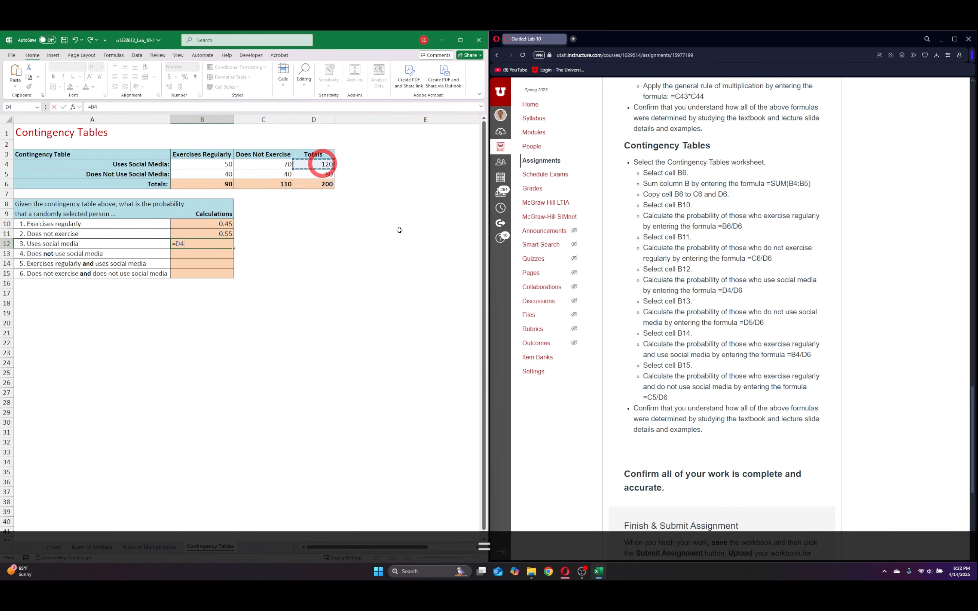
type("/")
left_click(319, 185)
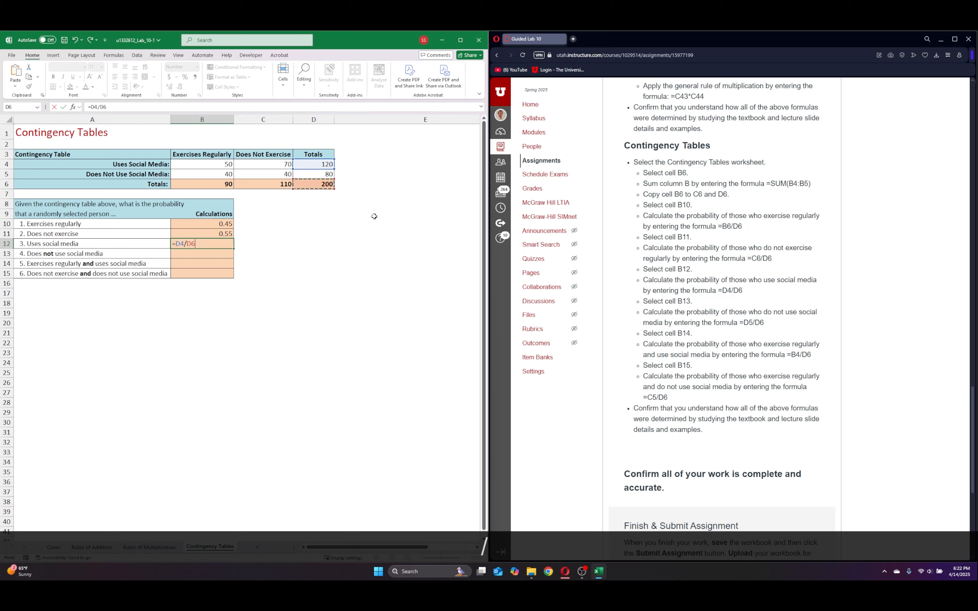
key("Return")
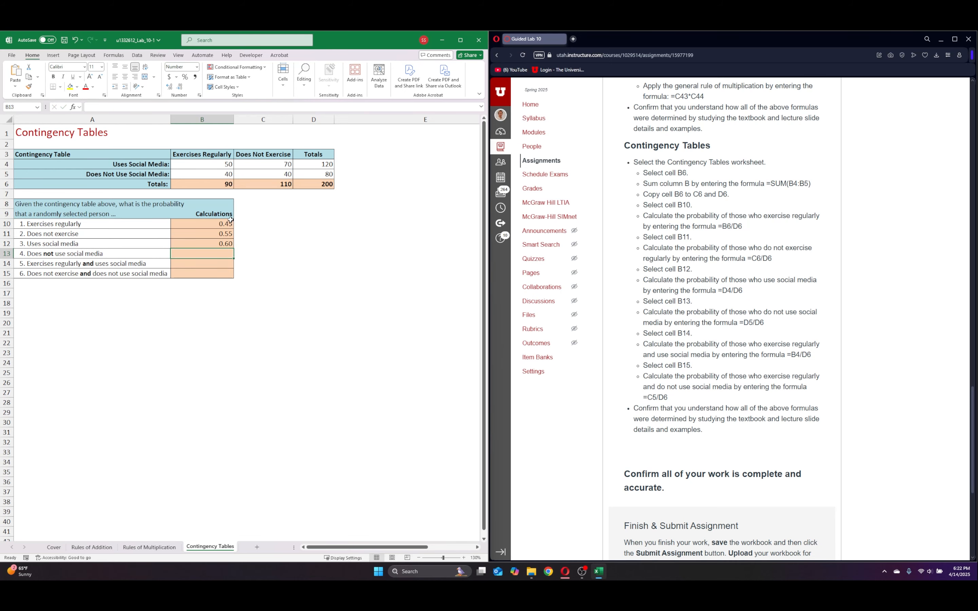
Calculate the probability of a person who does not use social media in B13 with the formula =D5/D6.
type("=")
left_click(302, 176)
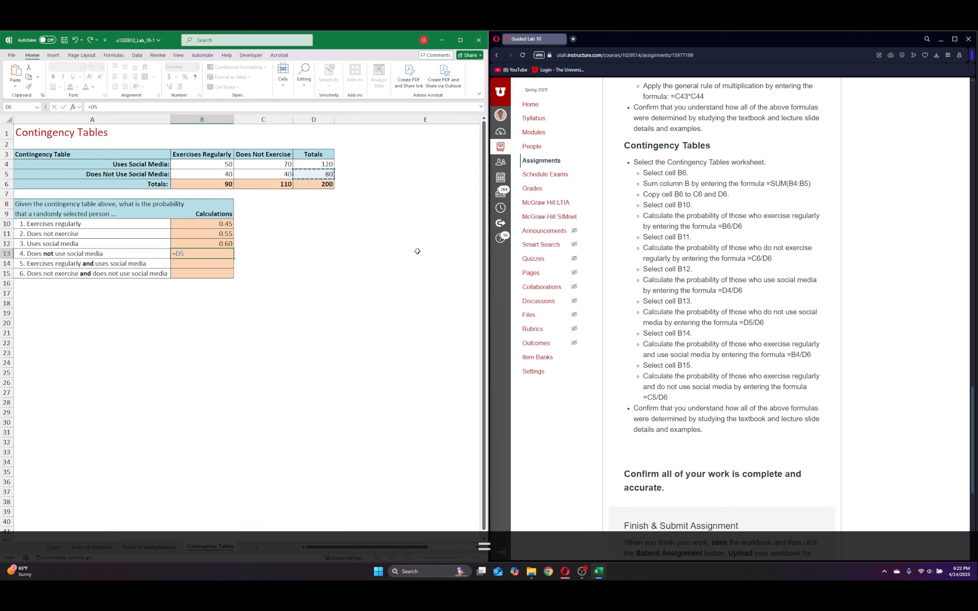
type("/")
left_click(300, 184)
key("Return")
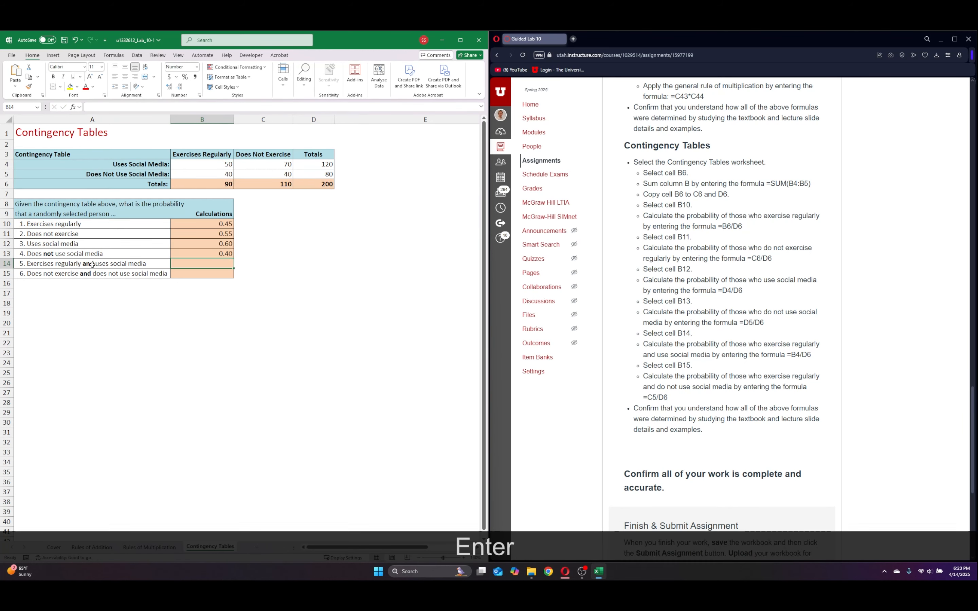
Calculate the probability of a person who exercises regularly and uses social media in B14 with the formula =B4/D6.
type("=")
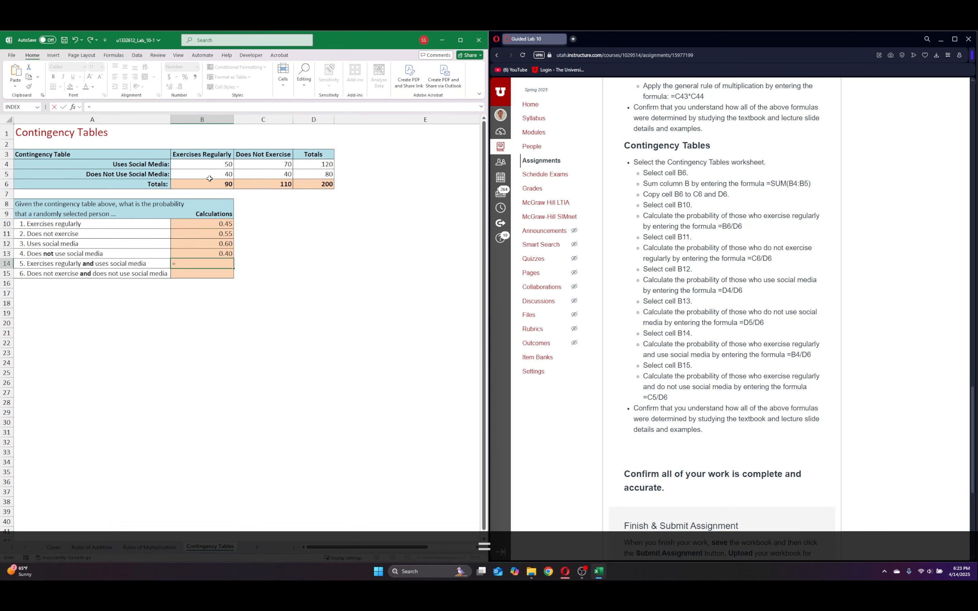
left_click(202, 164)
type("/")
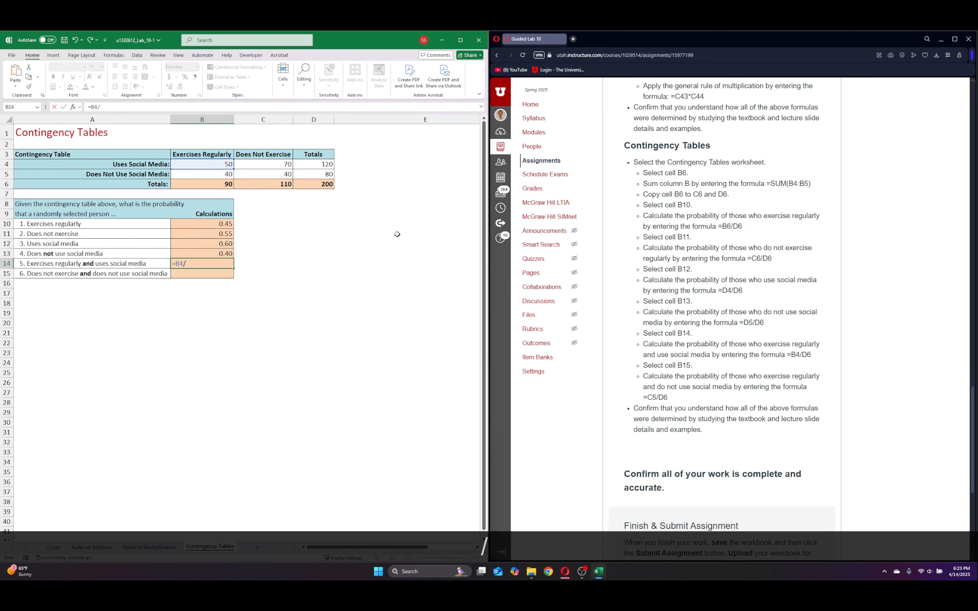
left_click(330, 182)
key("Return")
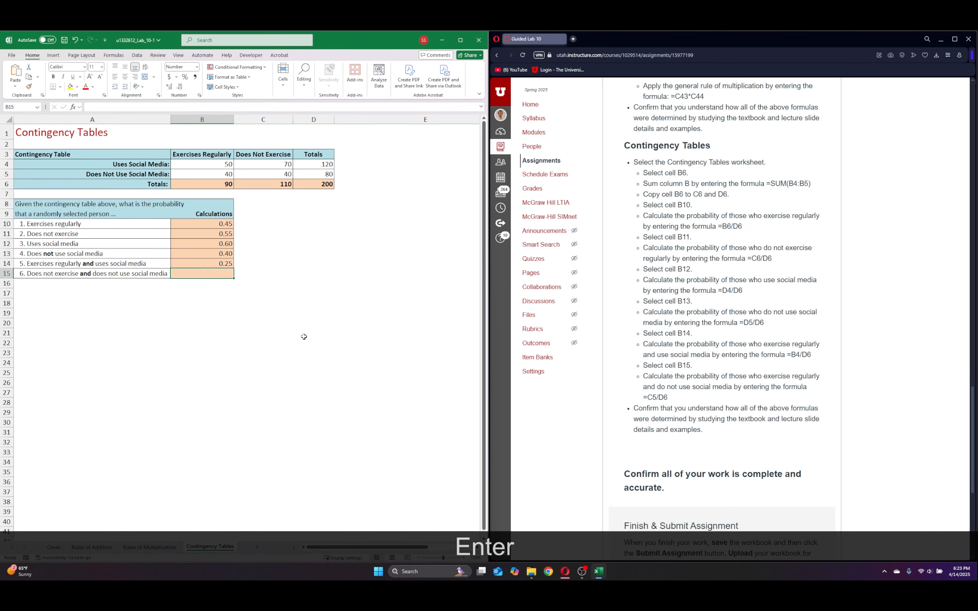
Calculate the probability of a person who neither exercises nor uses social media in B15 with the formula =C5/200.
type("=")
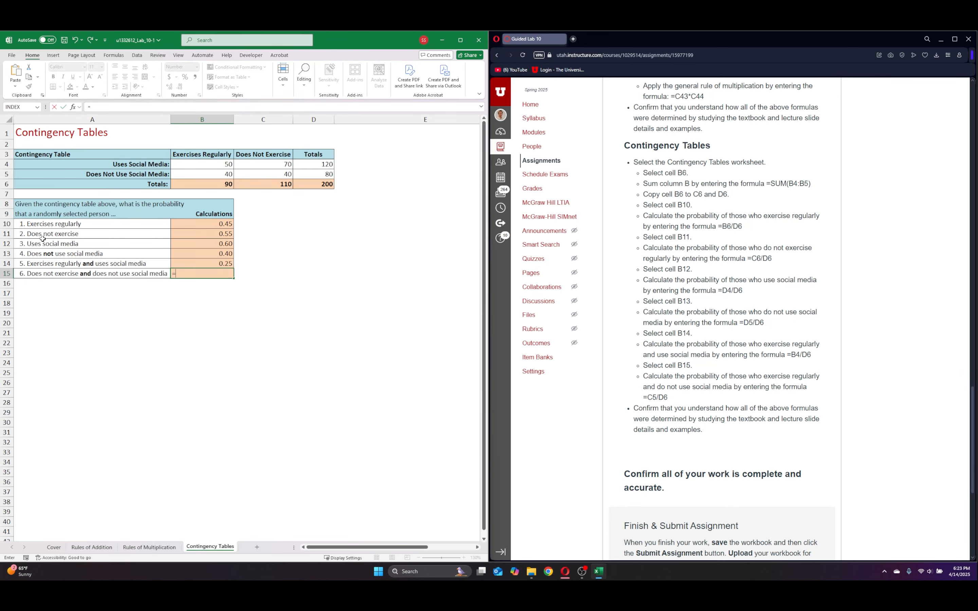
left_click(279, 174)
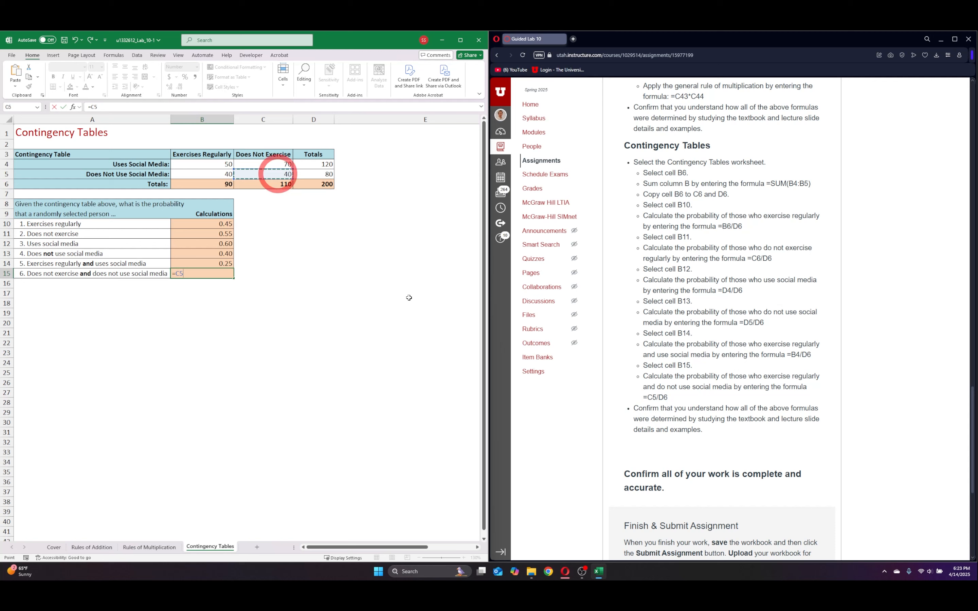
type("/")
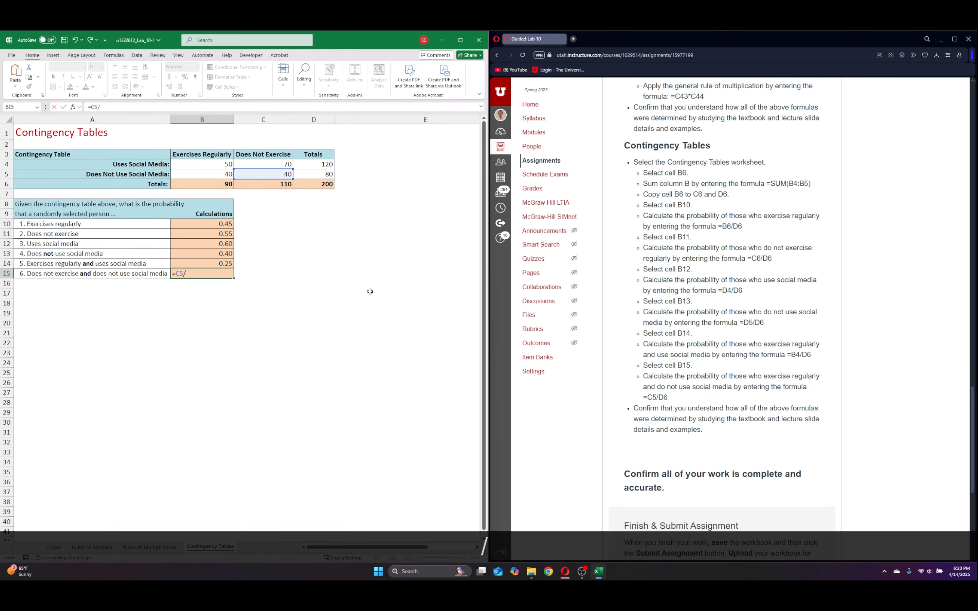
type("200")
key("Return")
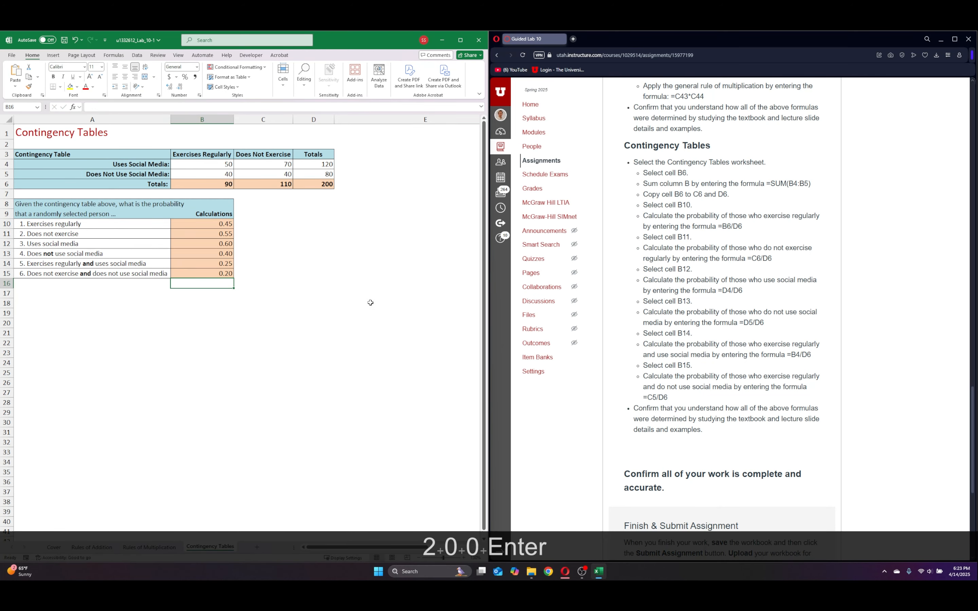
Close the completed Lab 10 workbook, saving its changes in the Downloads folder.
left_click(306, 361)
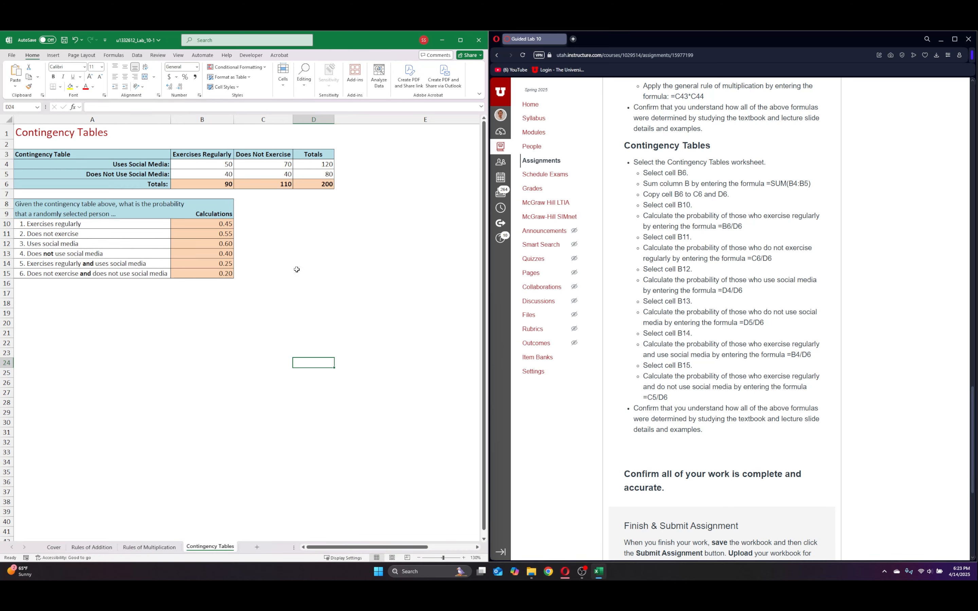
left_click(480, 41)
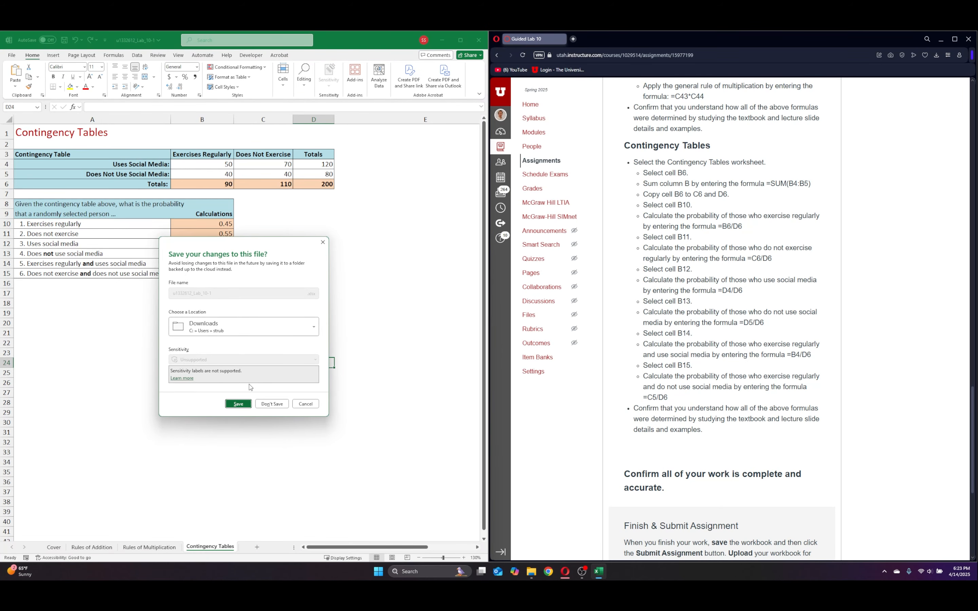
left_click(235, 402)
Maximize the browser with the Canvas assignment and open the Guided Lab 10 page in student view.
left_click(956, 40)
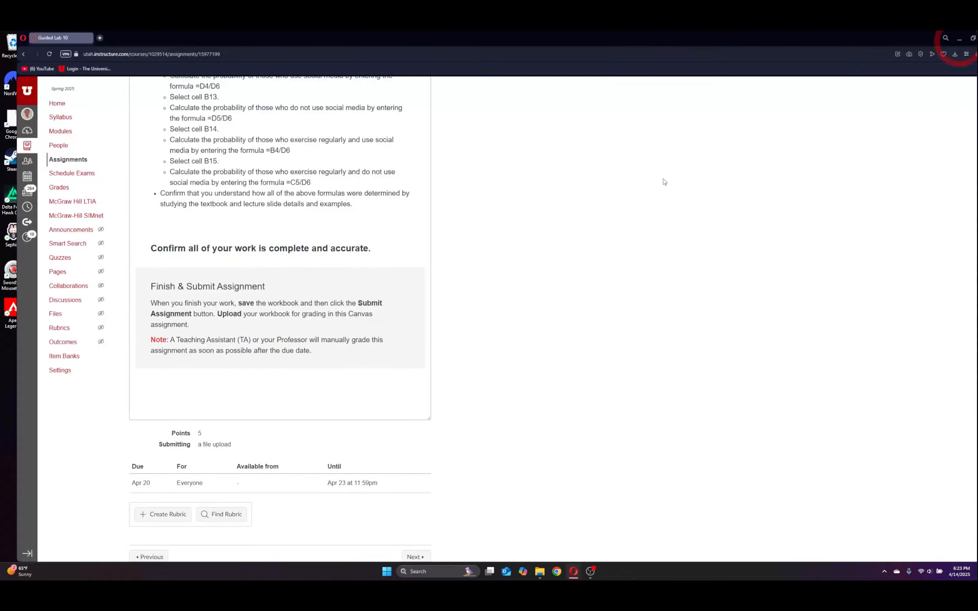
scroll(489, 342, "up", 8)
scroll(495, 349, "up", 15)
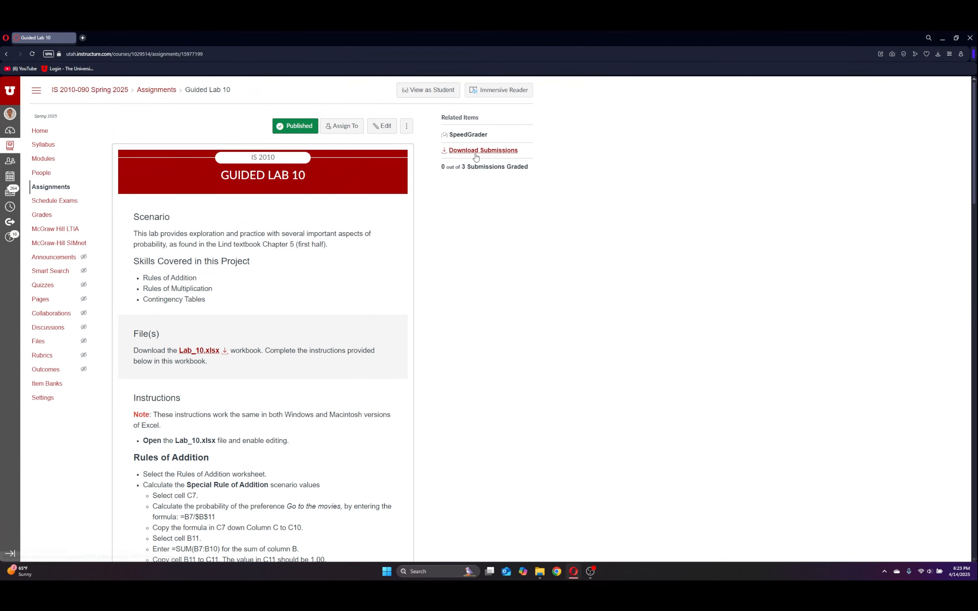
left_click(438, 91)
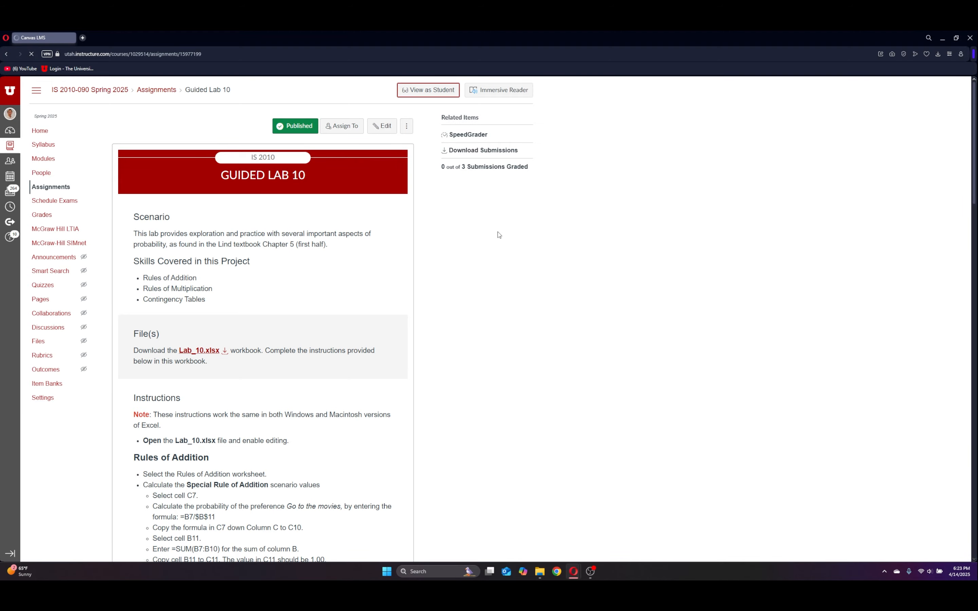
Upload the completed Lab 10 workbook from the recent downloads as the assignment's submission file.
scroll(527, 318, "down", 20)
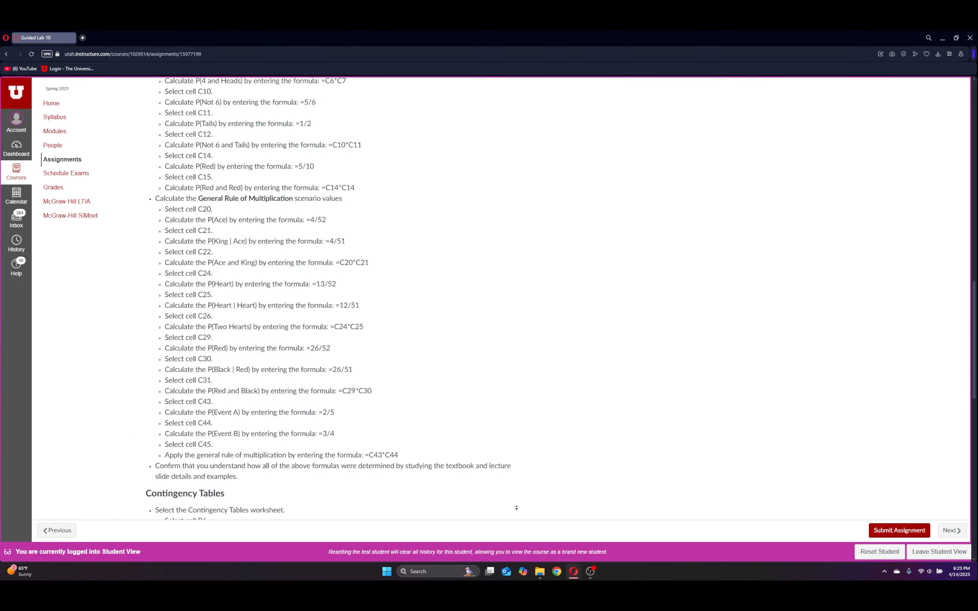
left_click(200, 372)
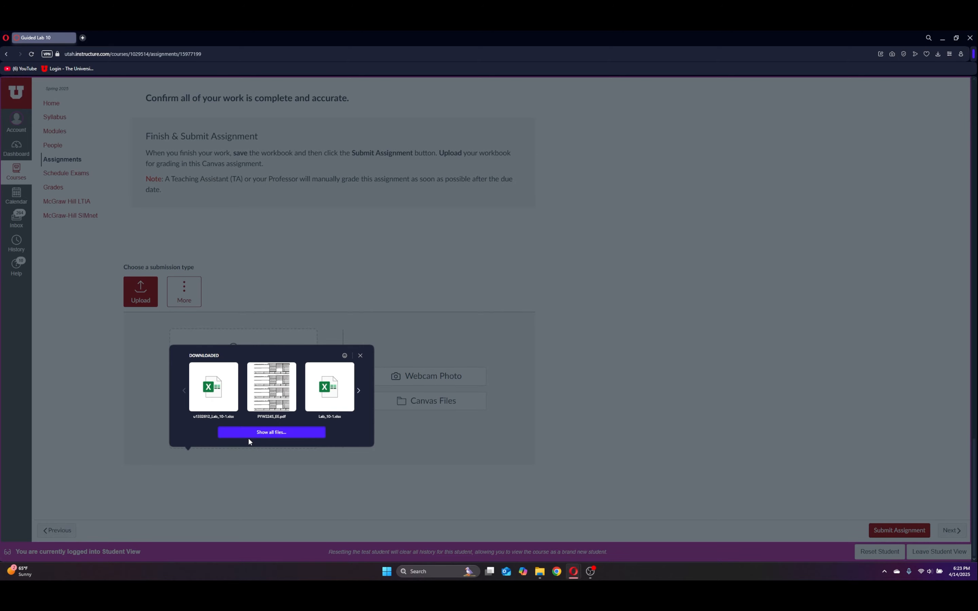
left_click(213, 397)
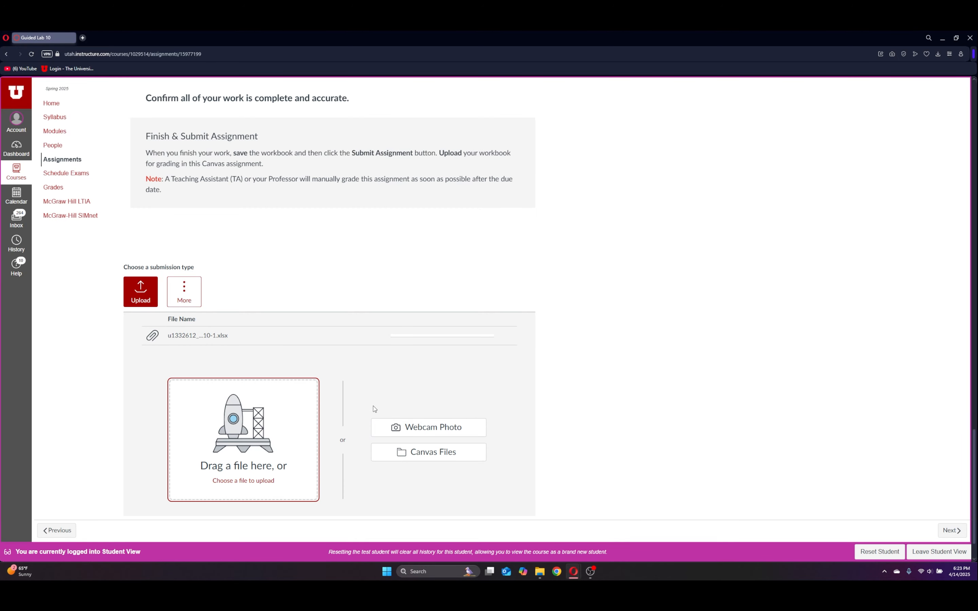
Submit the Guided Lab 10 assignment and check the submission status on its page.
scroll(543, 411, "down", 1)
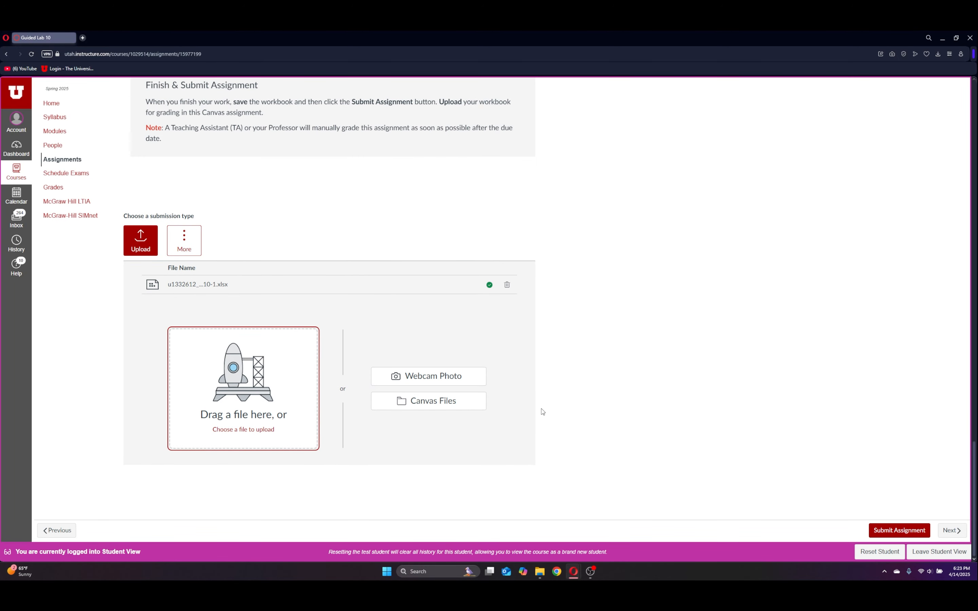
left_click(899, 531)
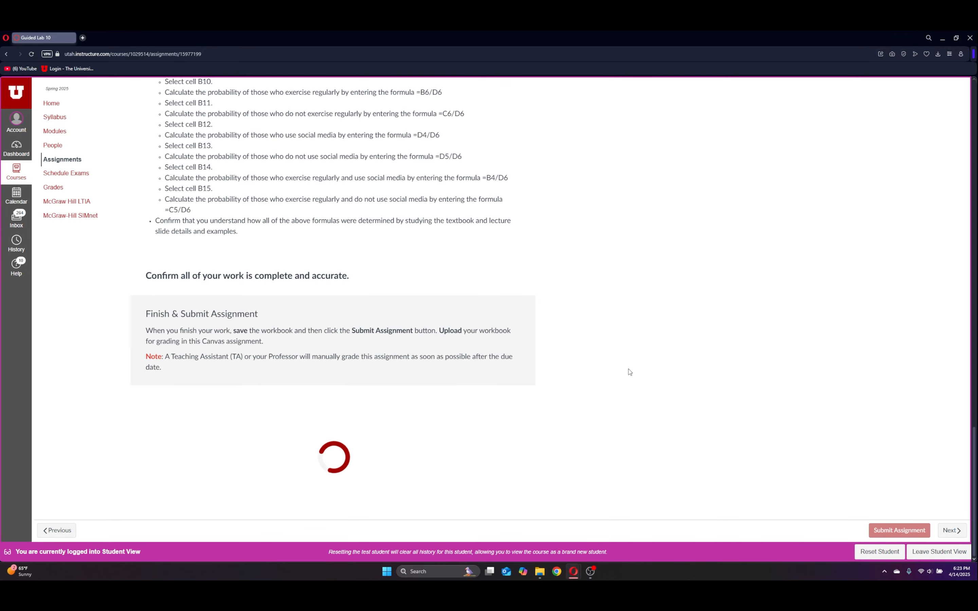
scroll(627, 369, "up", 15)
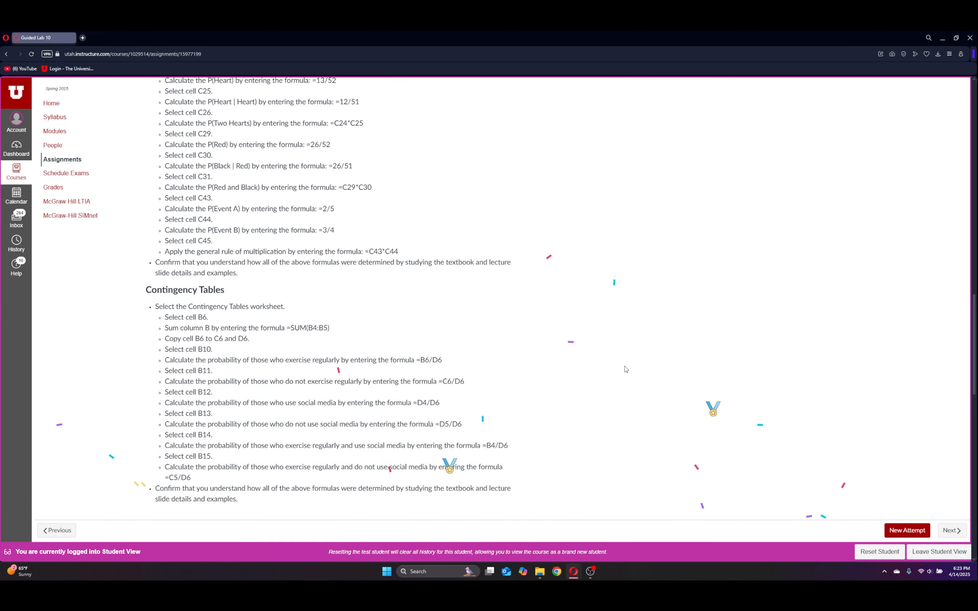
scroll(622, 366, "up", 10)
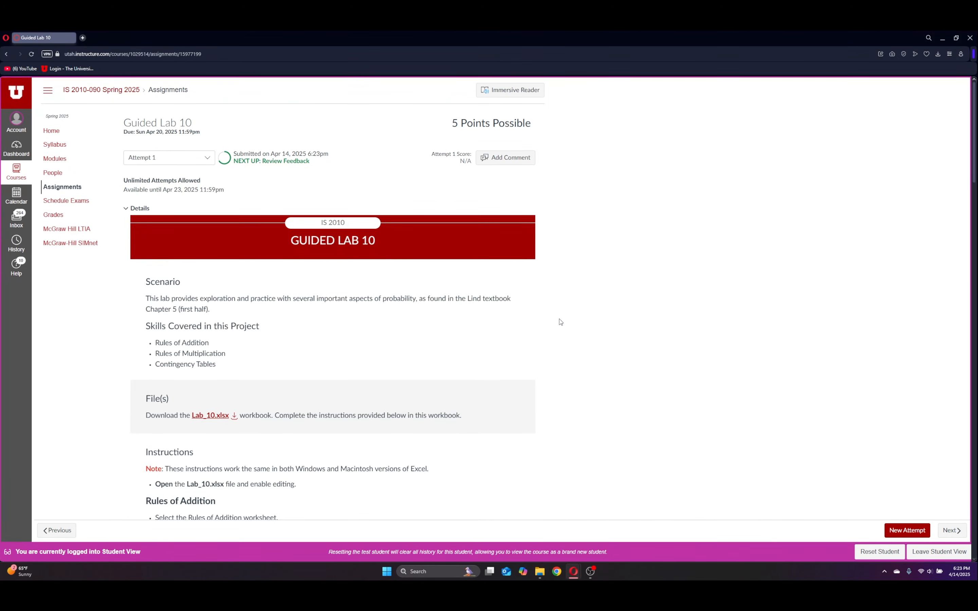